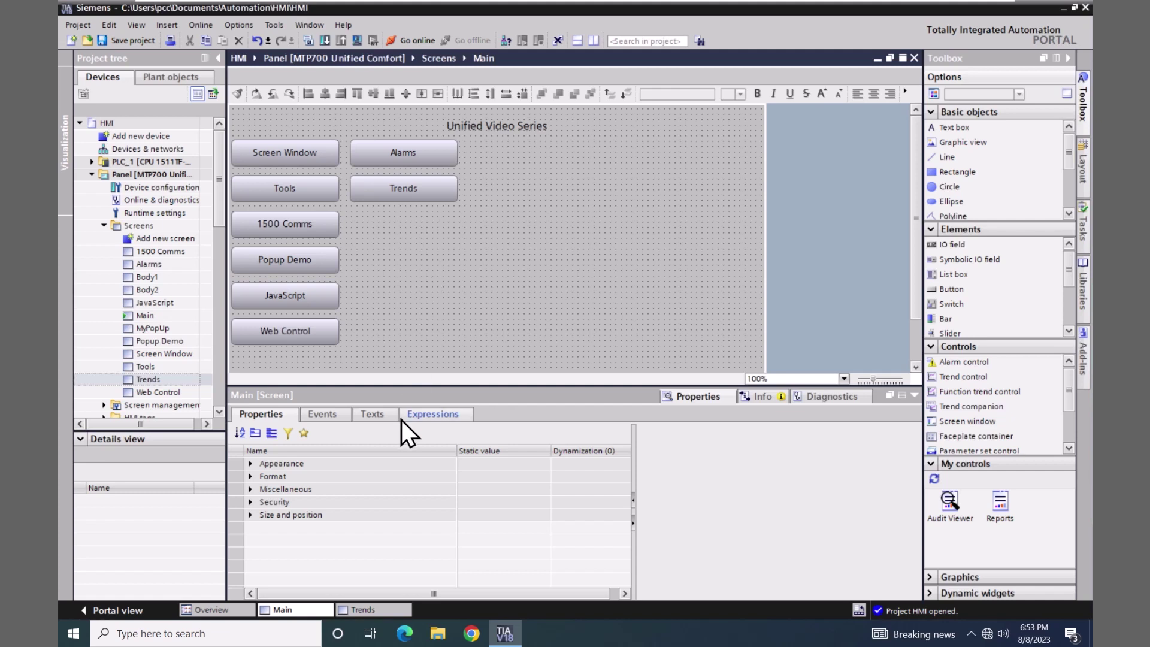
- Drag a Trend control onto the Trends screen and stretch its right edge across most of the screen
click(375, 609)
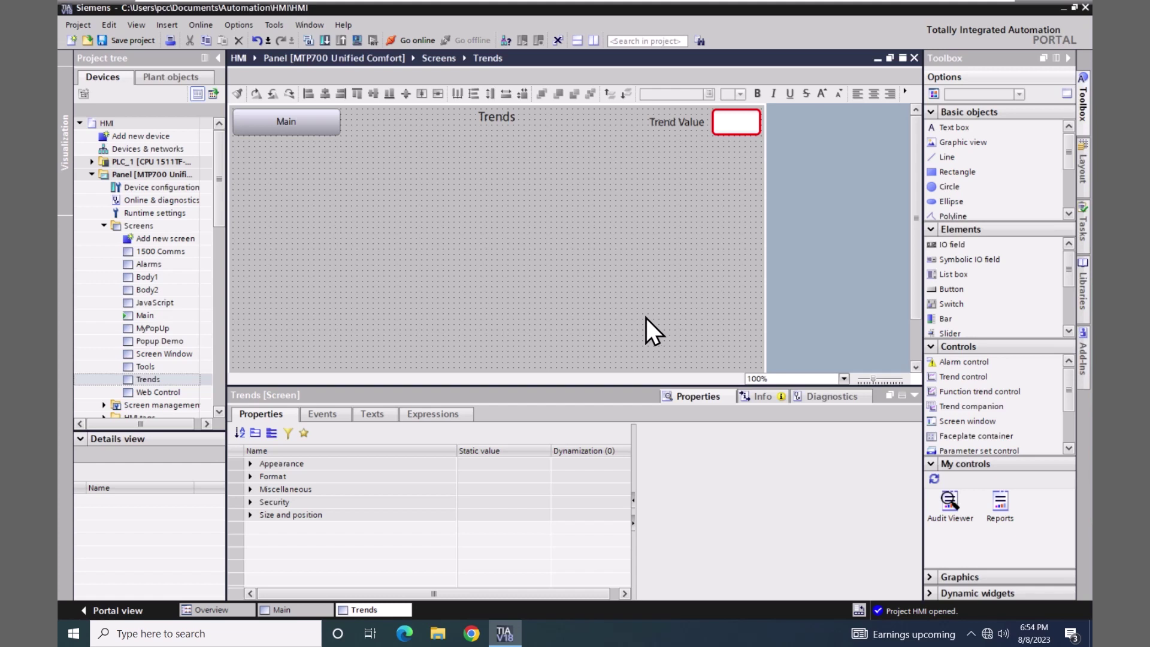
click(933, 376)
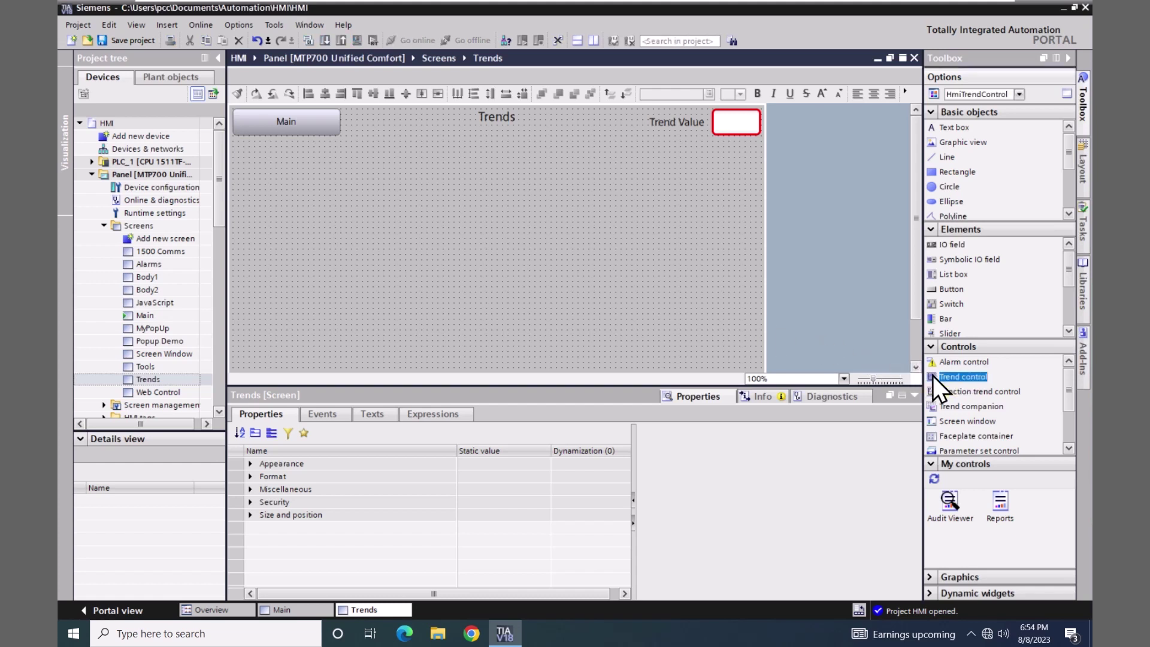
drag(932, 375, 235, 141)
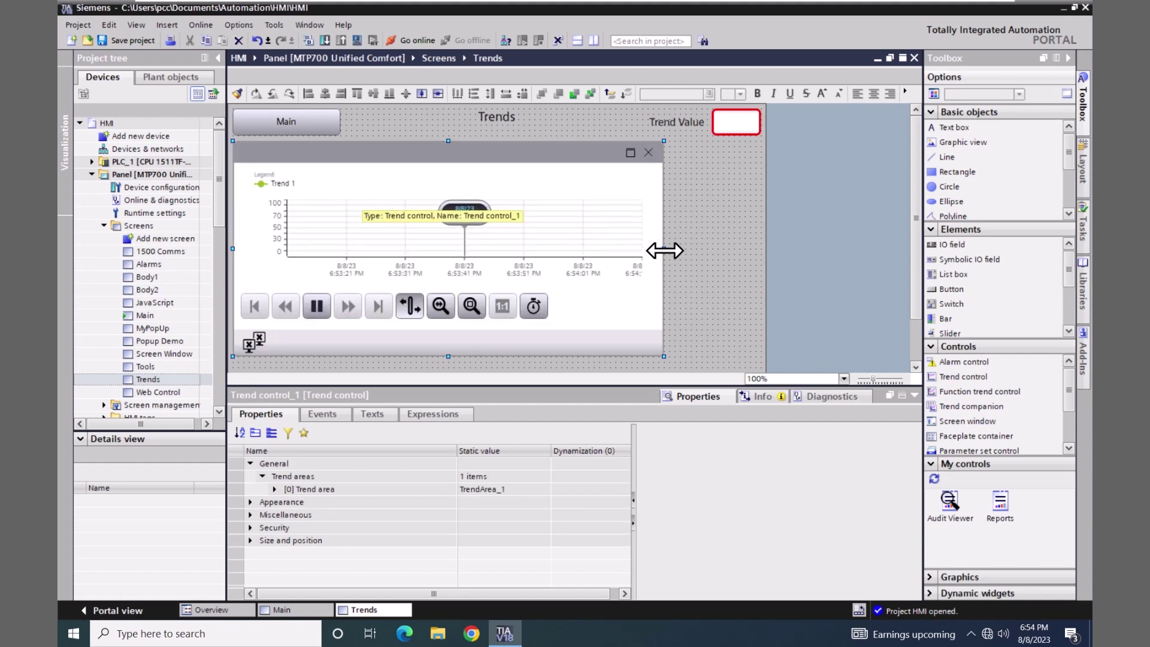
drag(662, 249, 757, 258)
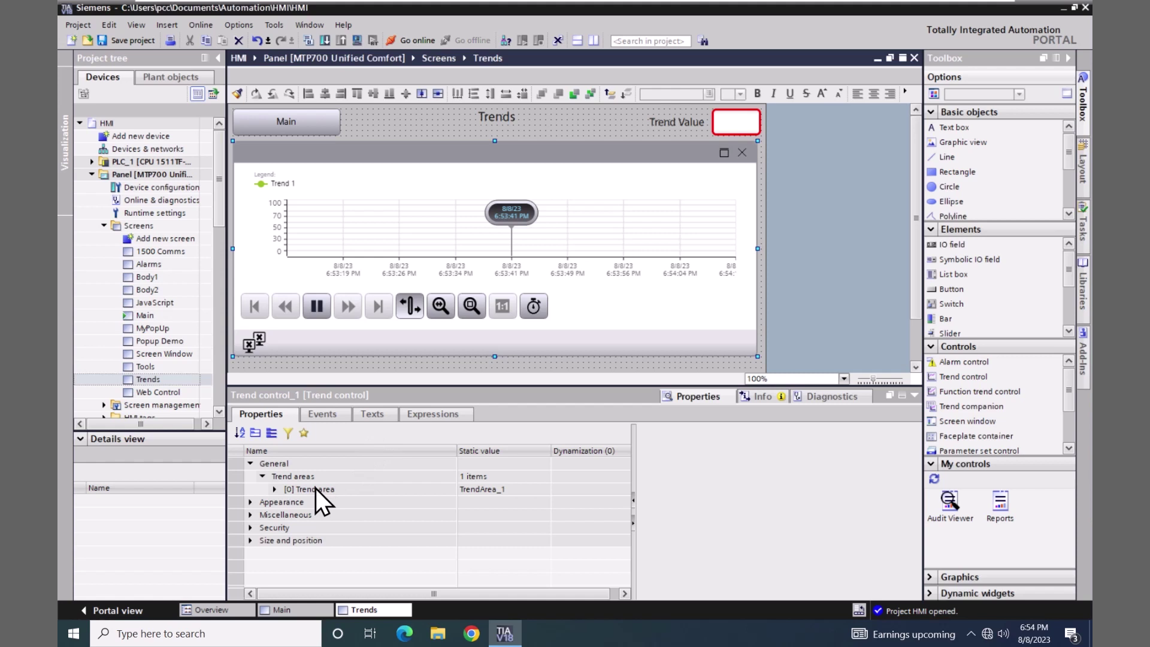
- Set Trend control_1's Appearance Window settings to None, removing its title bar and frame
click(250, 502)
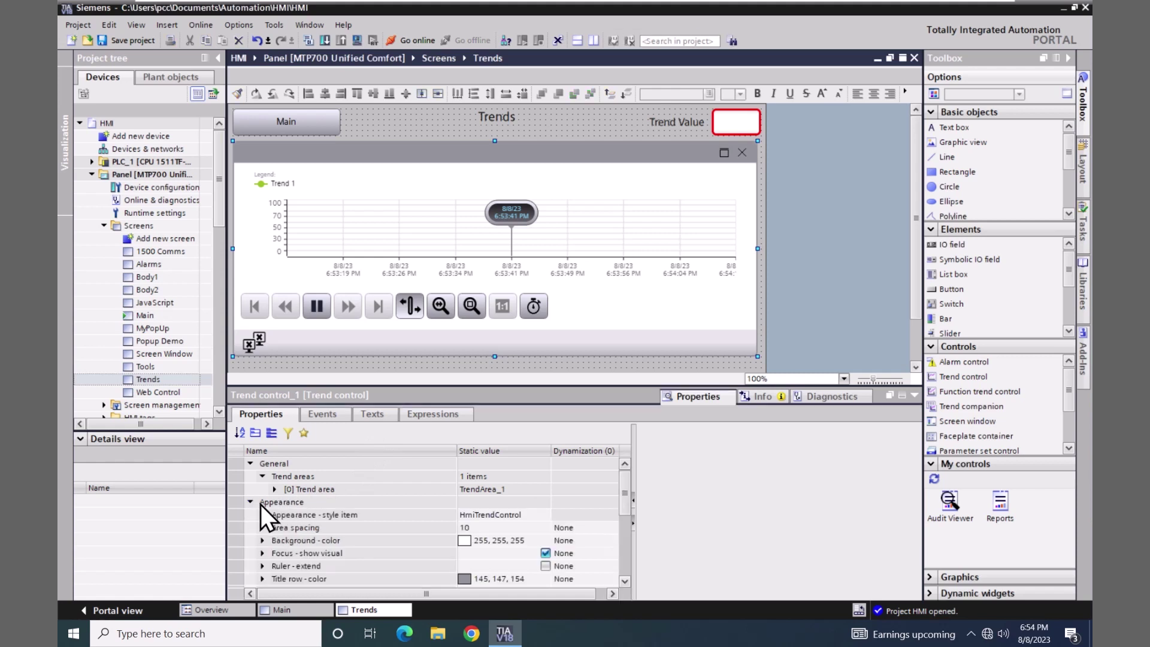
click(624, 579)
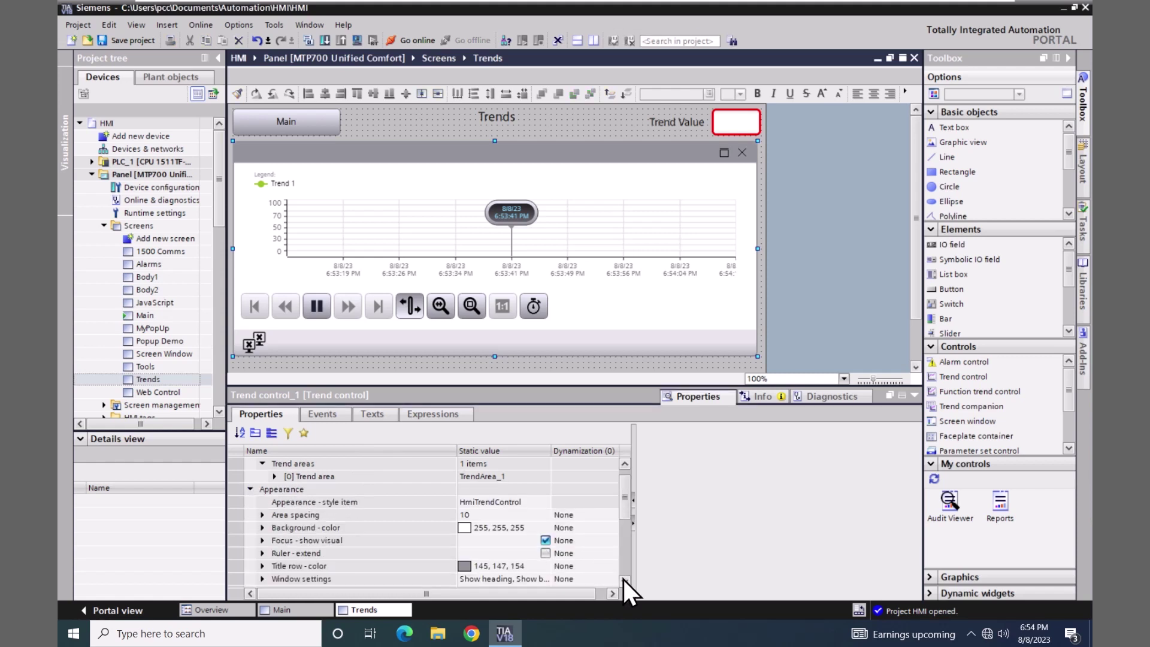
click(623, 579)
click(543, 567)
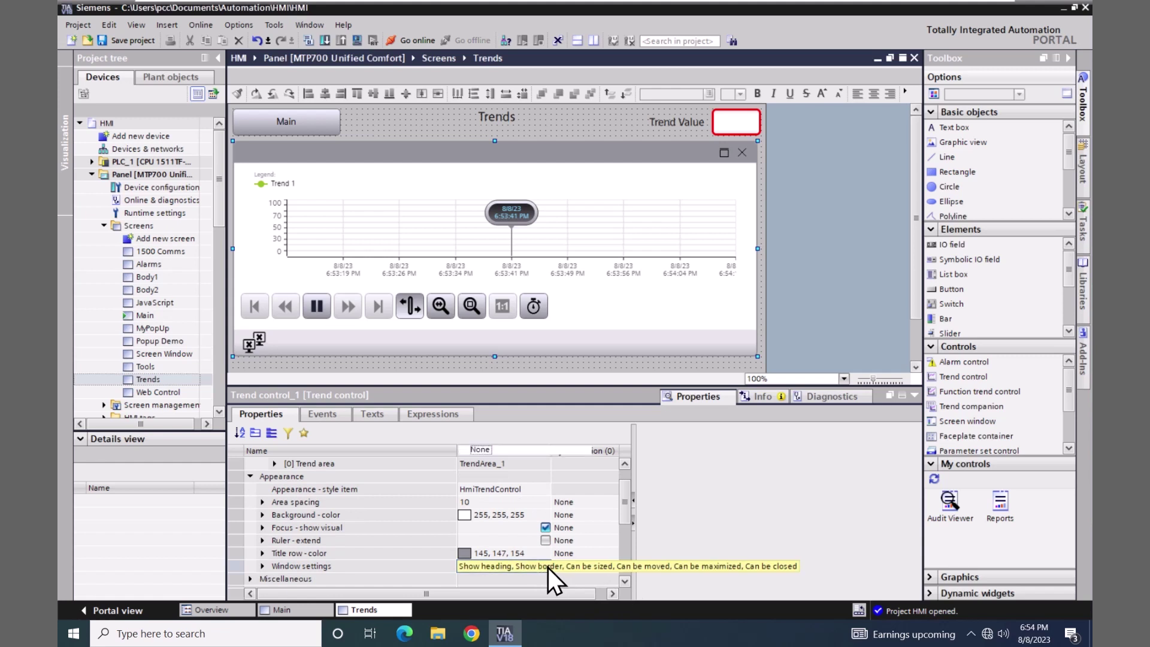
click(544, 566)
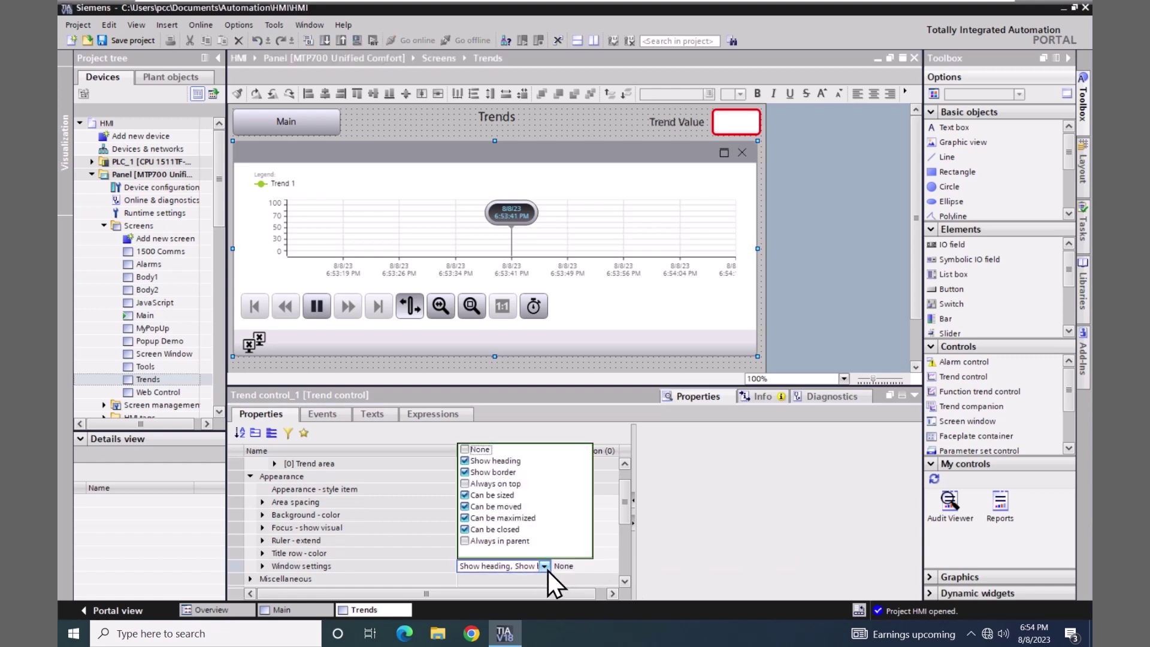
click(467, 450)
click(672, 450)
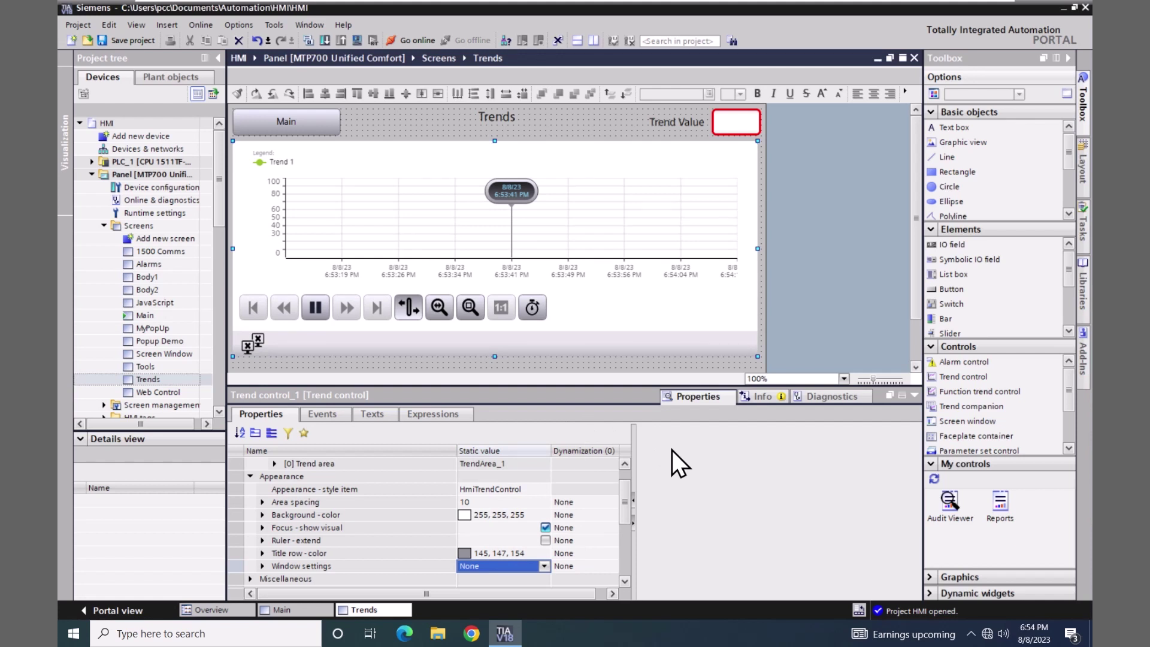
- Expand Trend areas > [0] Trend area > Trends and select the first trend, [0] Trend
drag(629, 504, 629, 494)
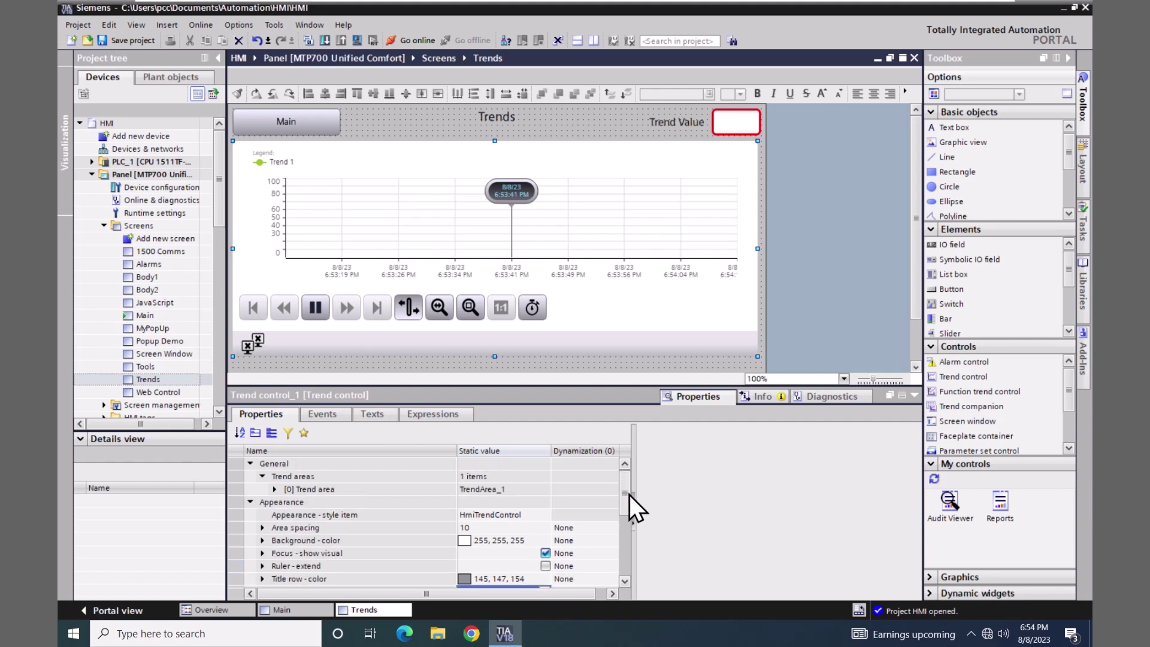
click(274, 490)
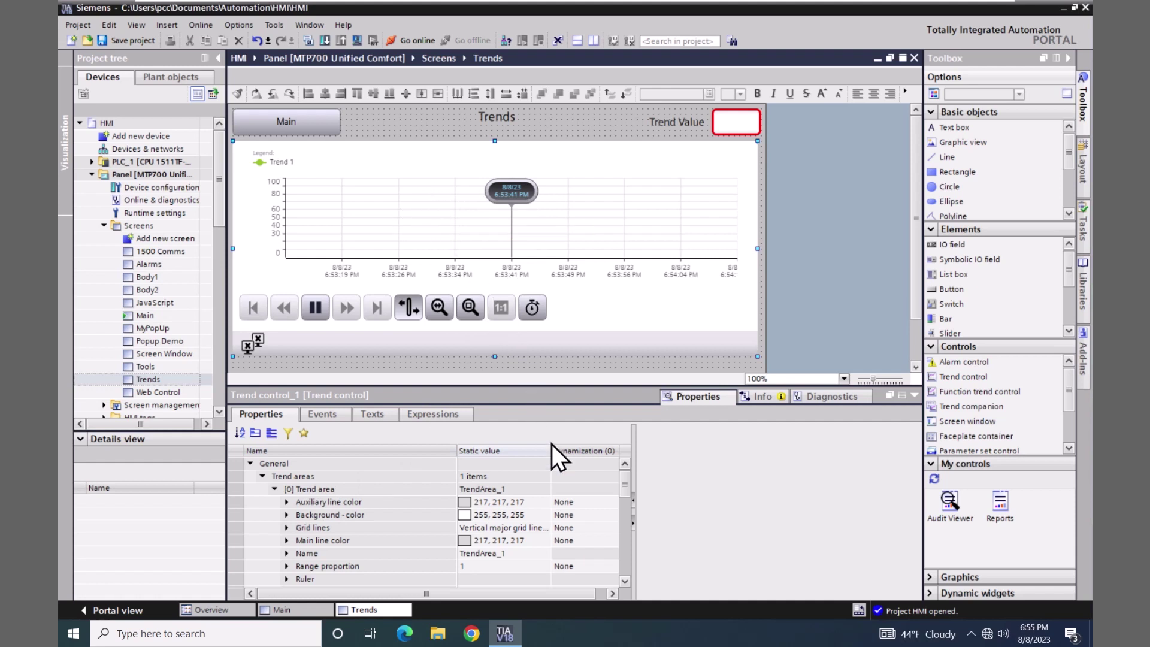
drag(627, 495, 627, 512)
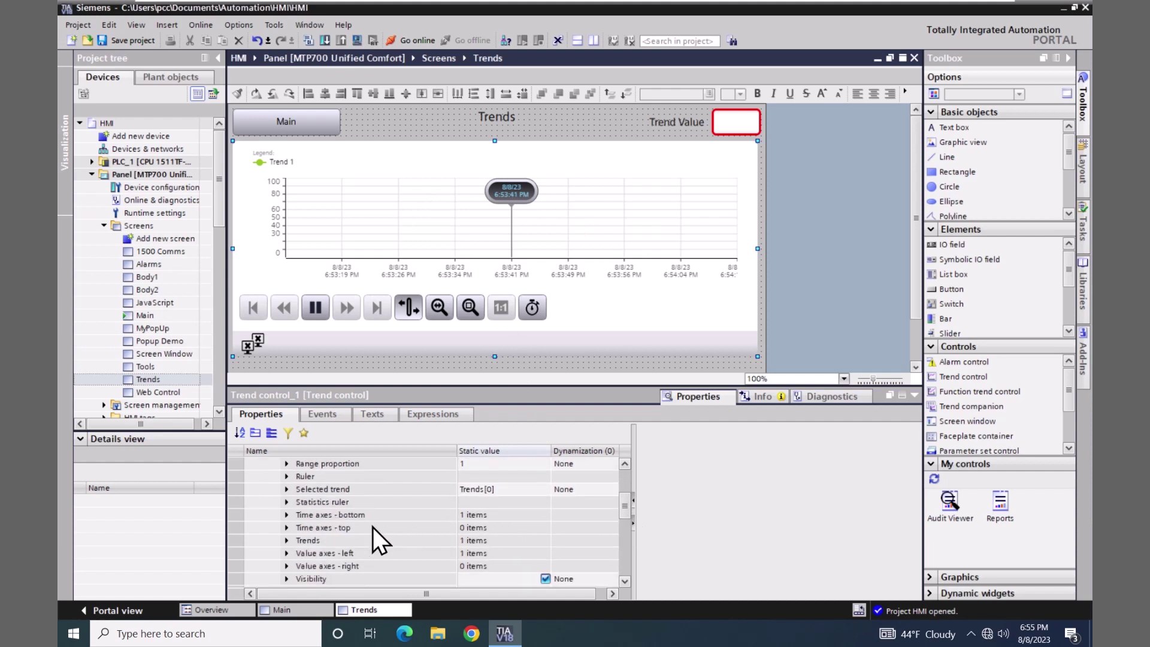
click(286, 541)
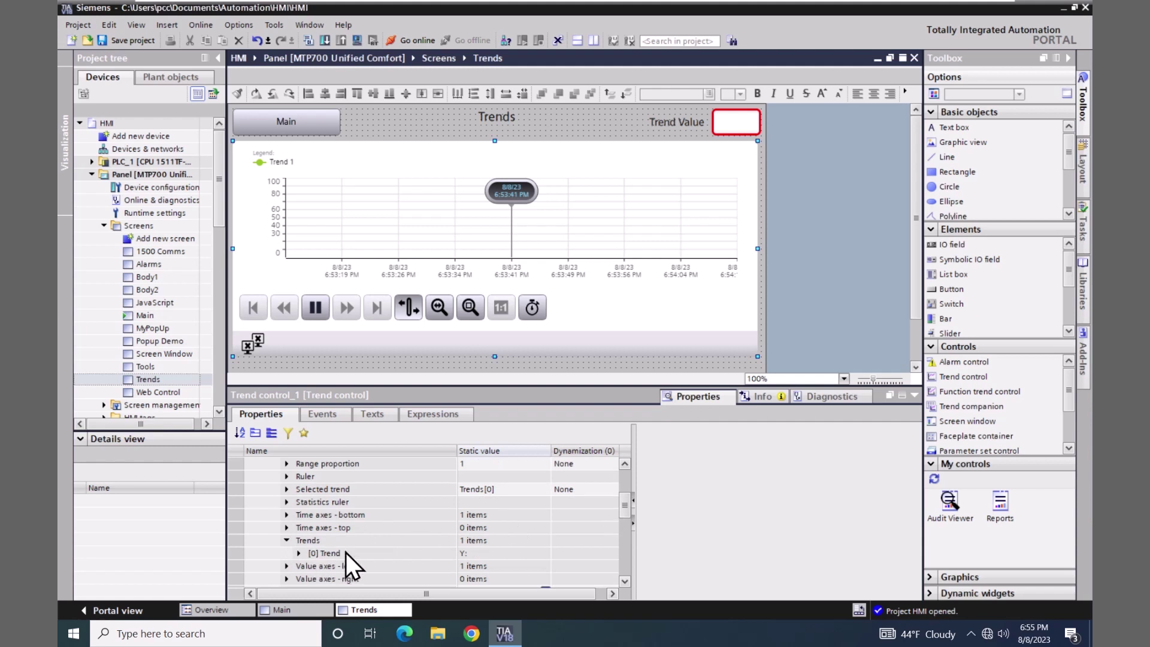
click(346, 552)
click(299, 554)
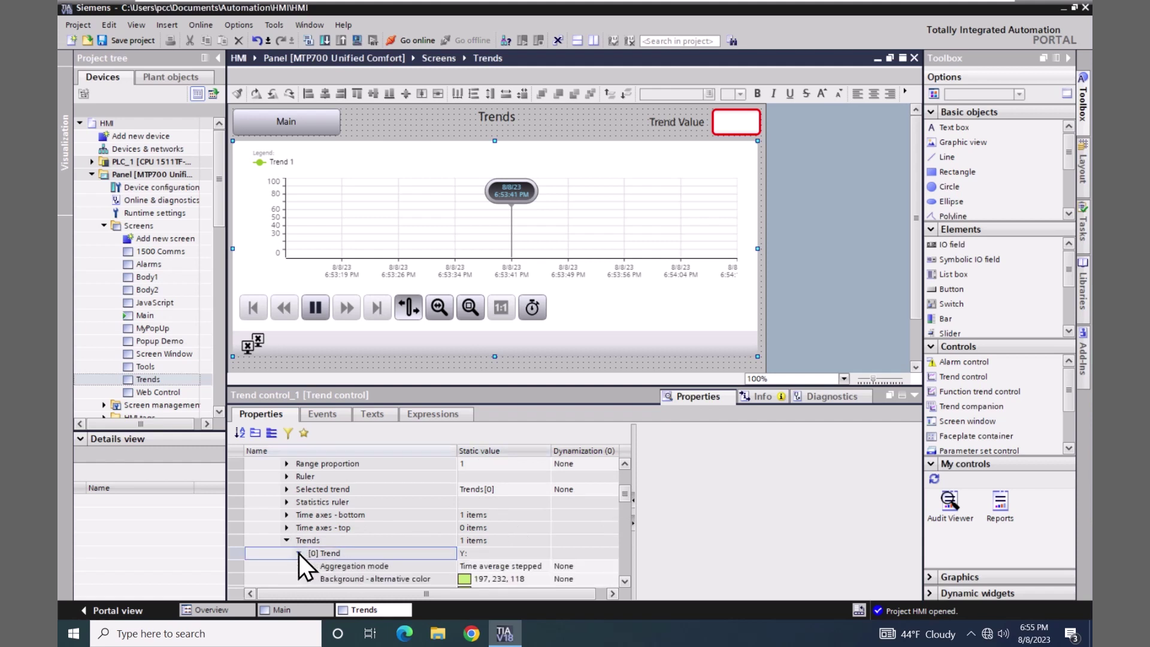
click(313, 540)
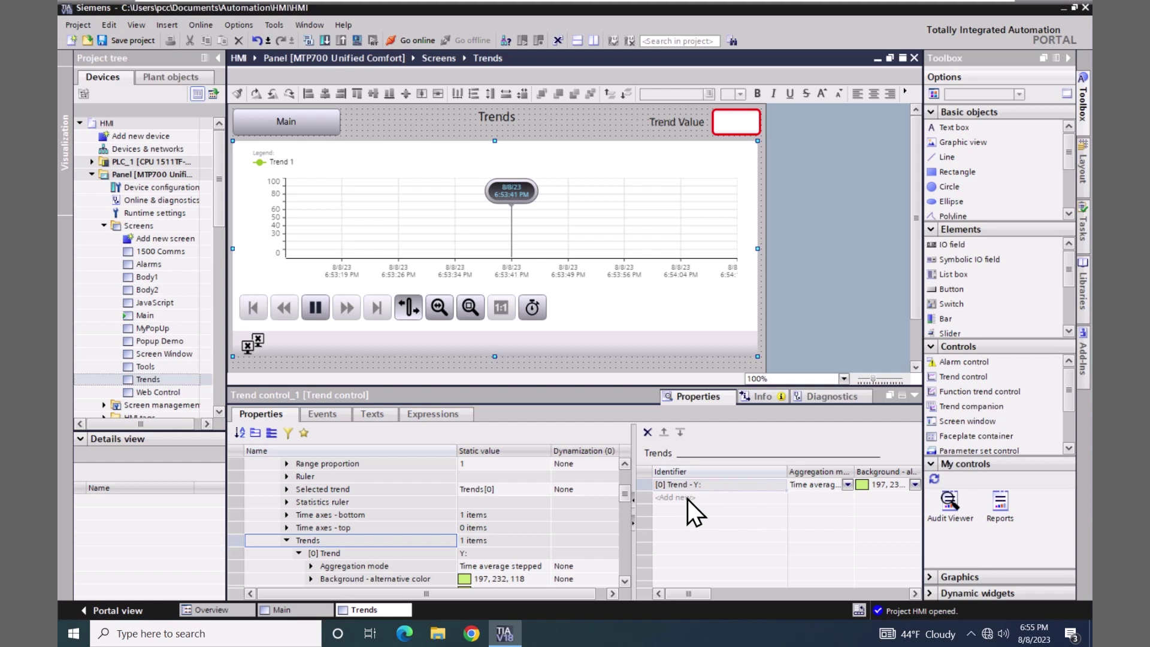
- Expand the first trend's Data source Y settings
click(624, 582)
click(624, 582)
click(624, 582)
click(624, 582)
click(624, 582)
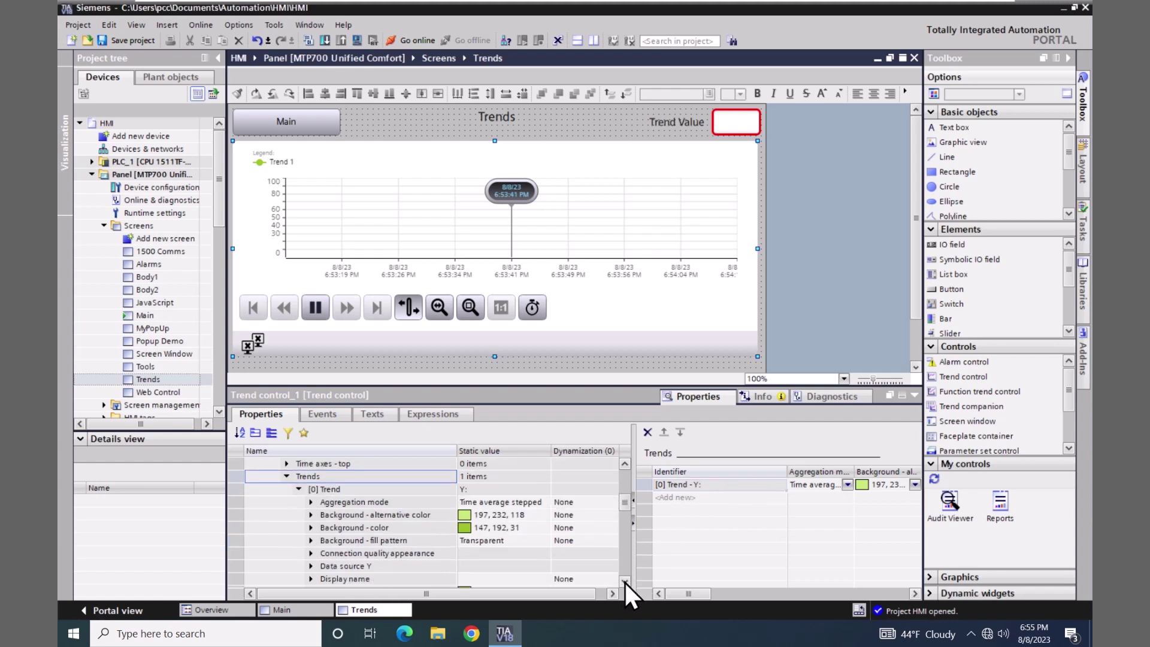
click(624, 582)
click(624, 582)
click(624, 582)
click(624, 582)
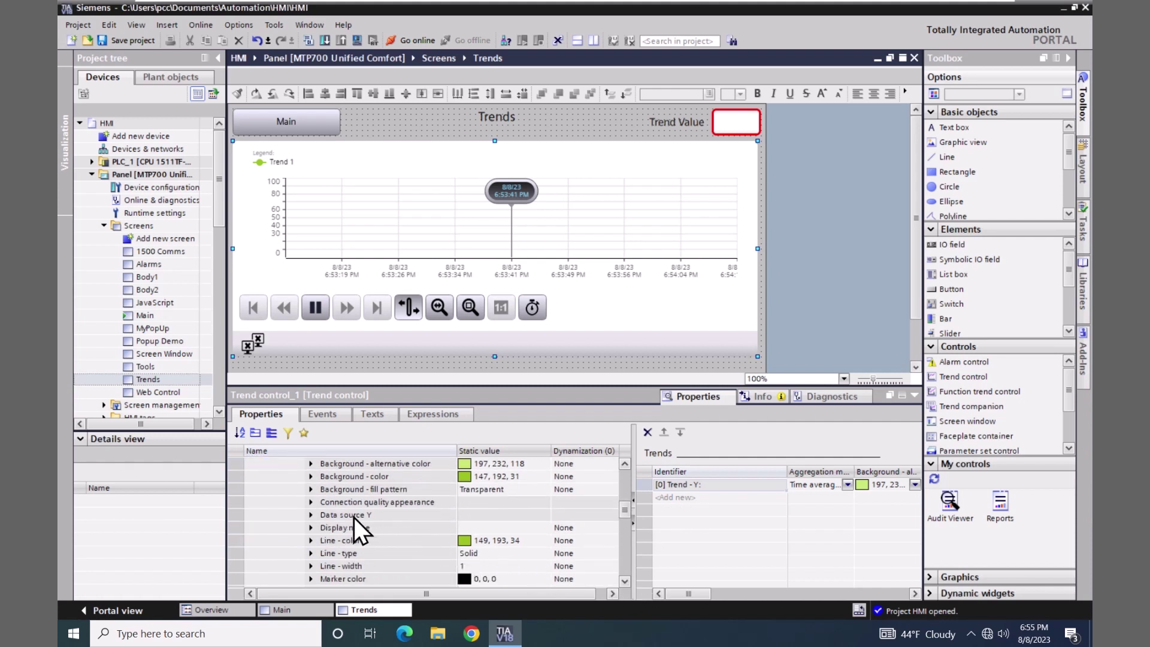
click(313, 516)
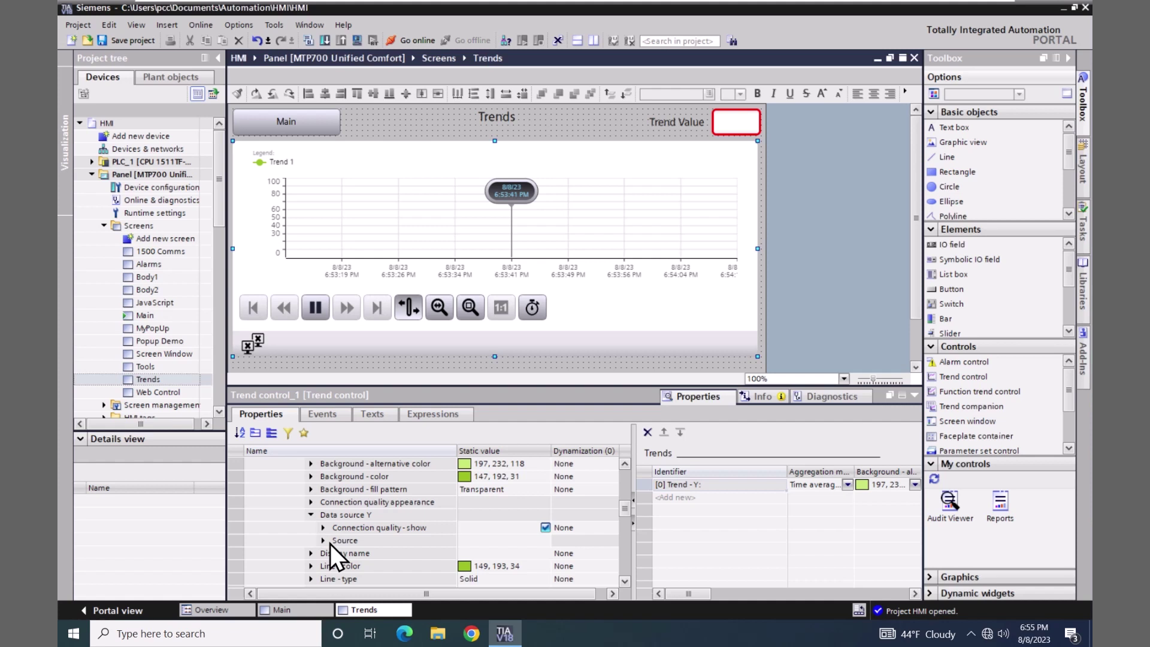
- Bind the trend's Y source, type HMI_Tag, to Int_Tag_1 from the HMI Demo Tags table
click(353, 542)
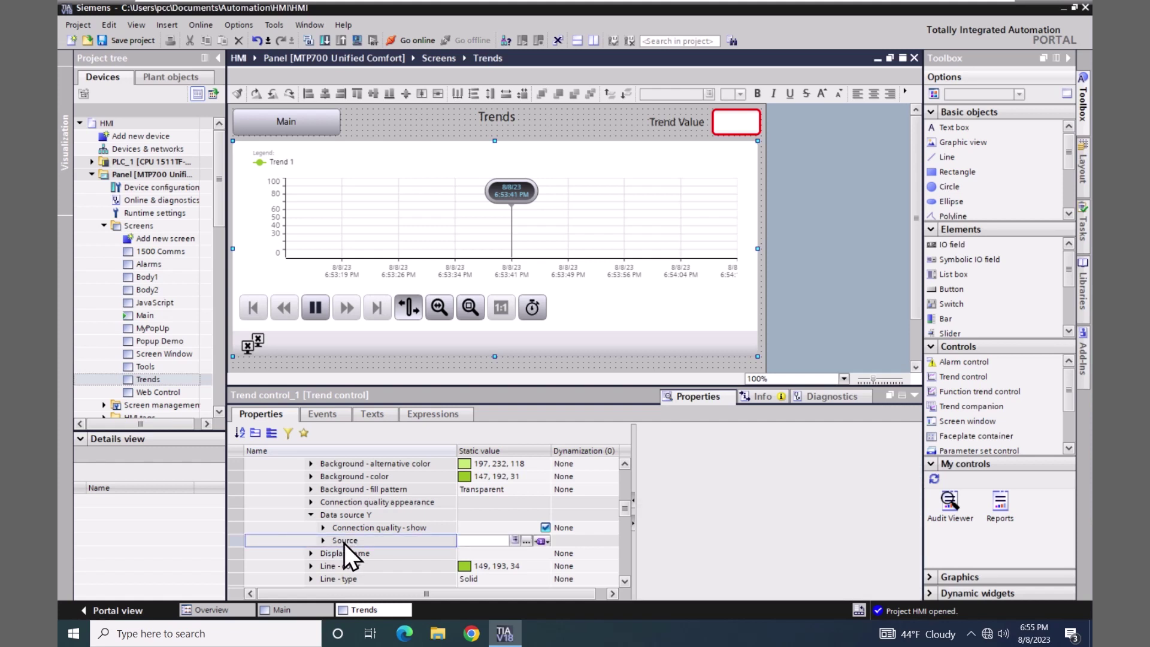
click(544, 541)
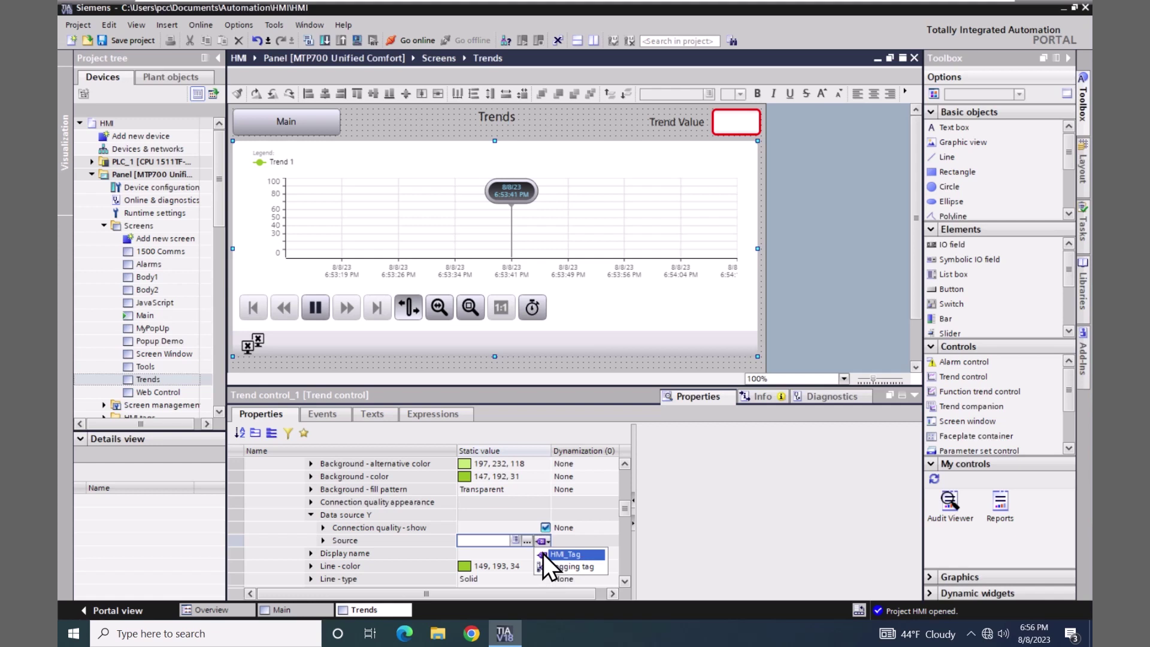
click(543, 554)
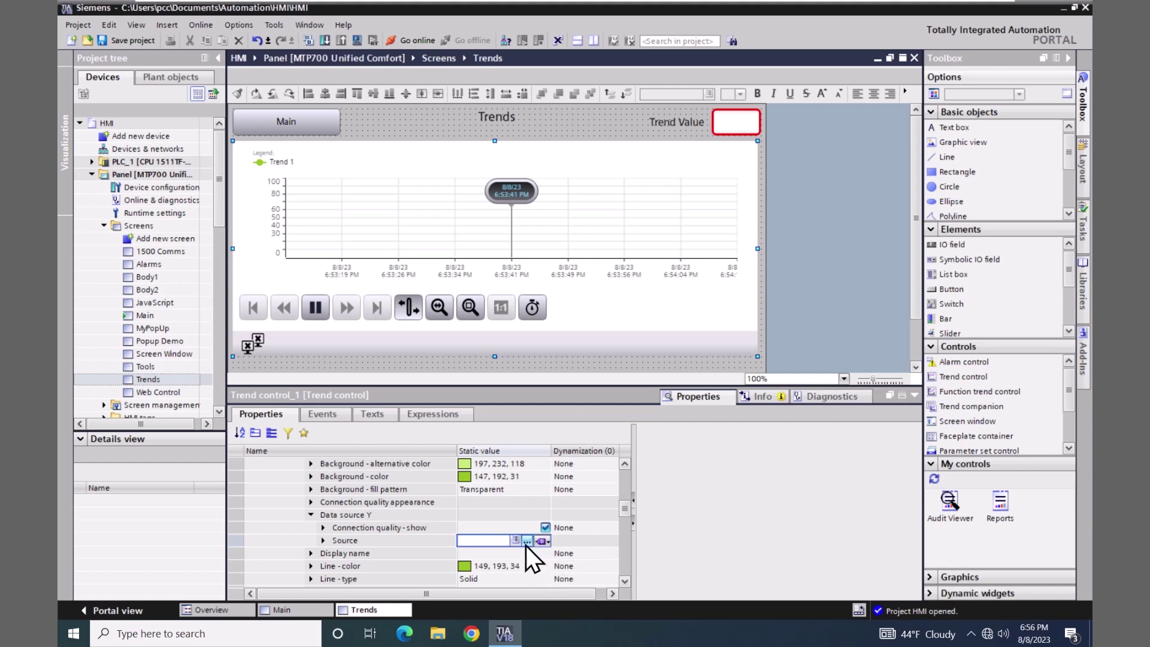
click(526, 540)
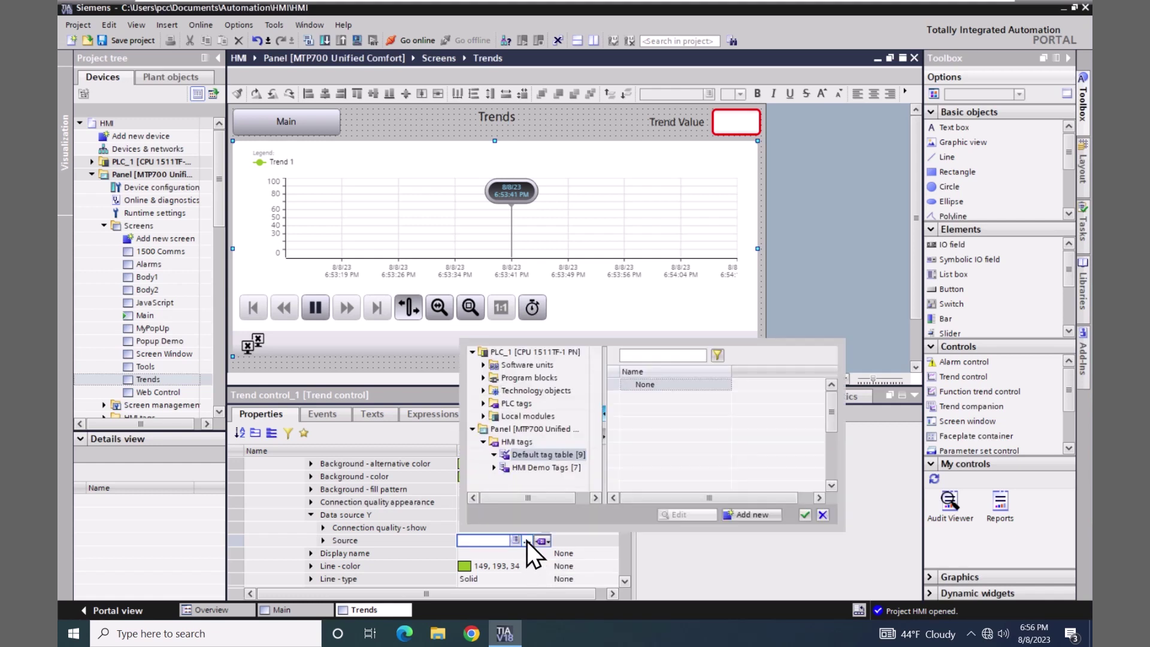
click(511, 465)
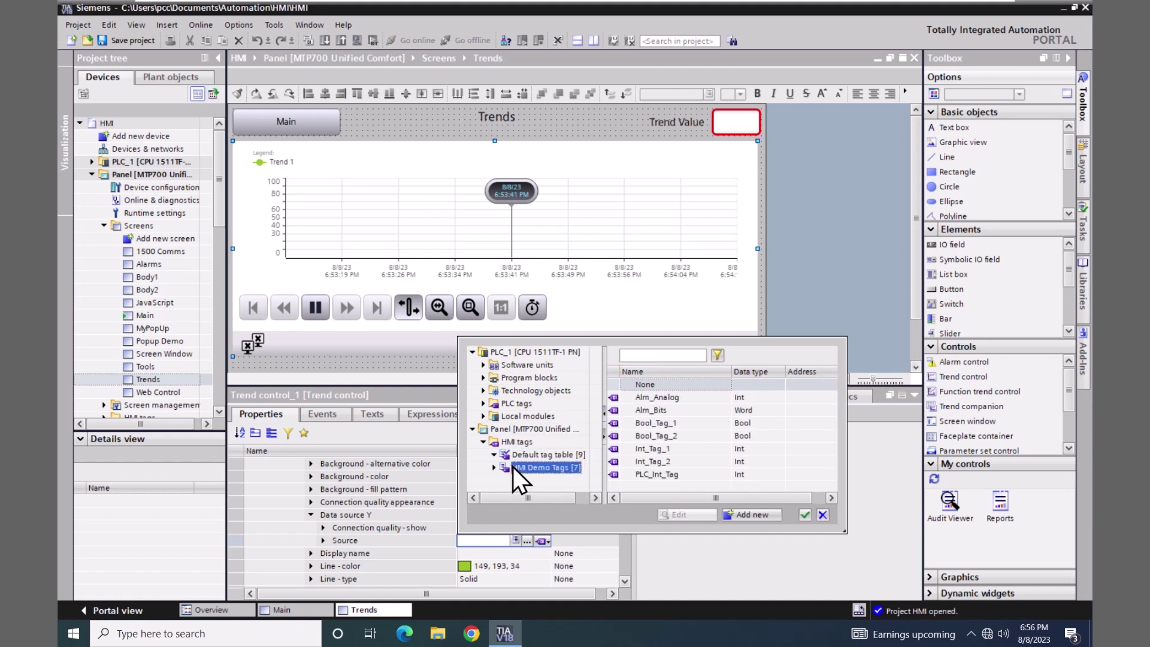
click(613, 448)
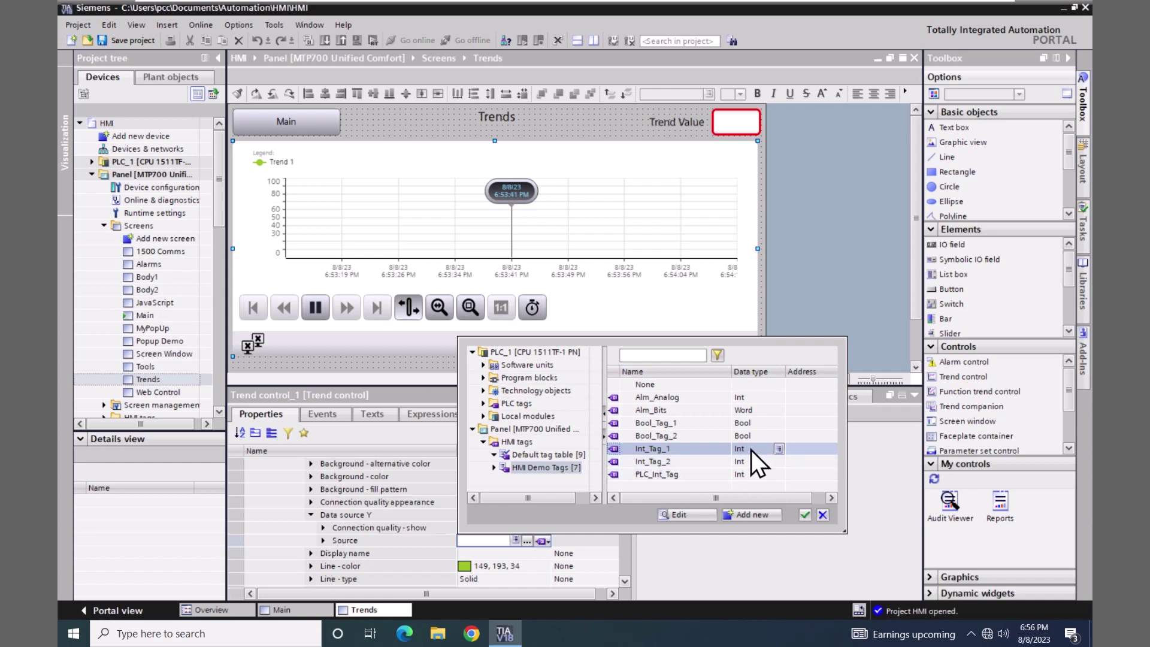
click(804, 516)
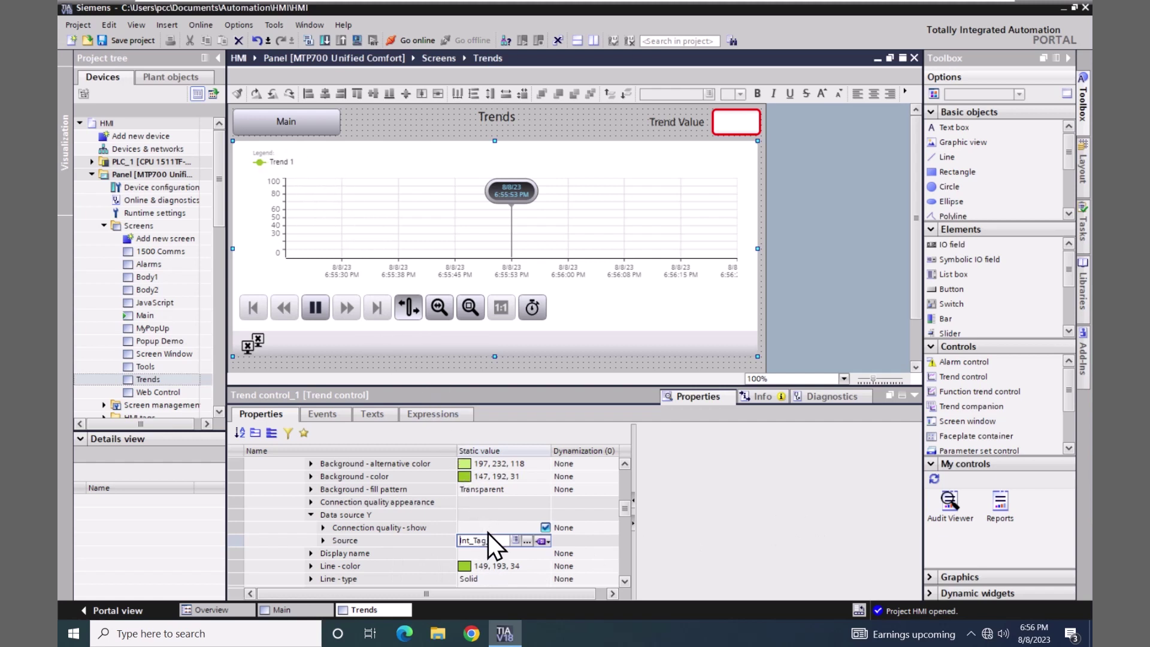
- Give the trend the display name 'Trend Value'
click(480, 553)
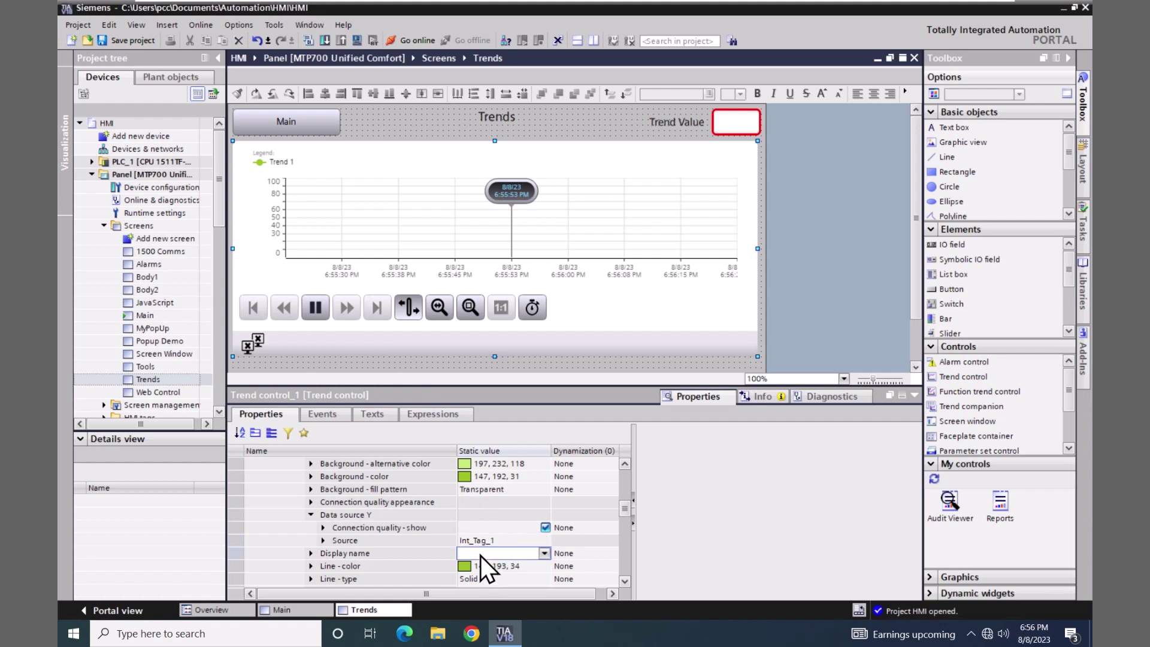
text(Trend Value)
click(483, 563)
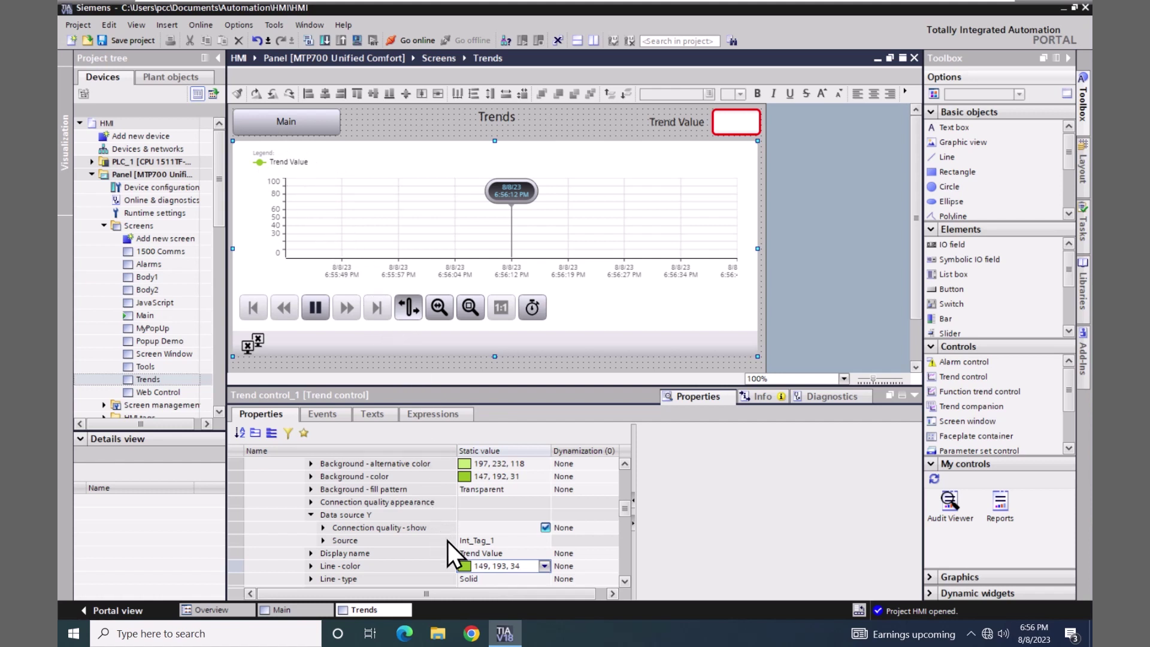
- Set the trend's line color to red (255, 0, 0)
click(543, 566)
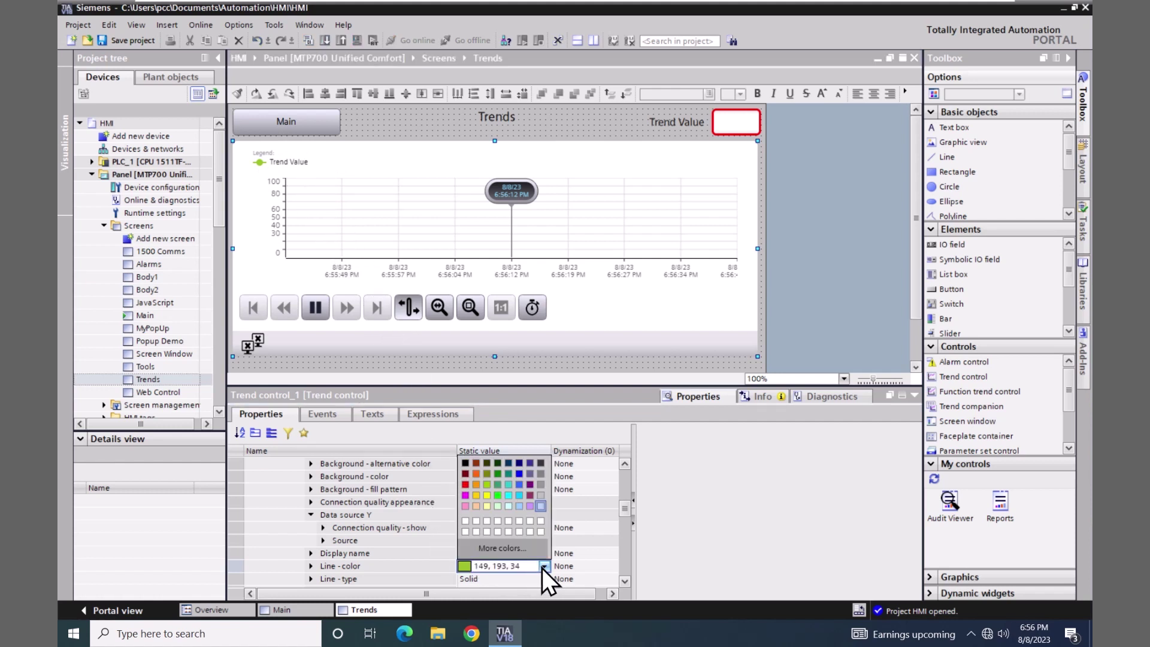
click(464, 483)
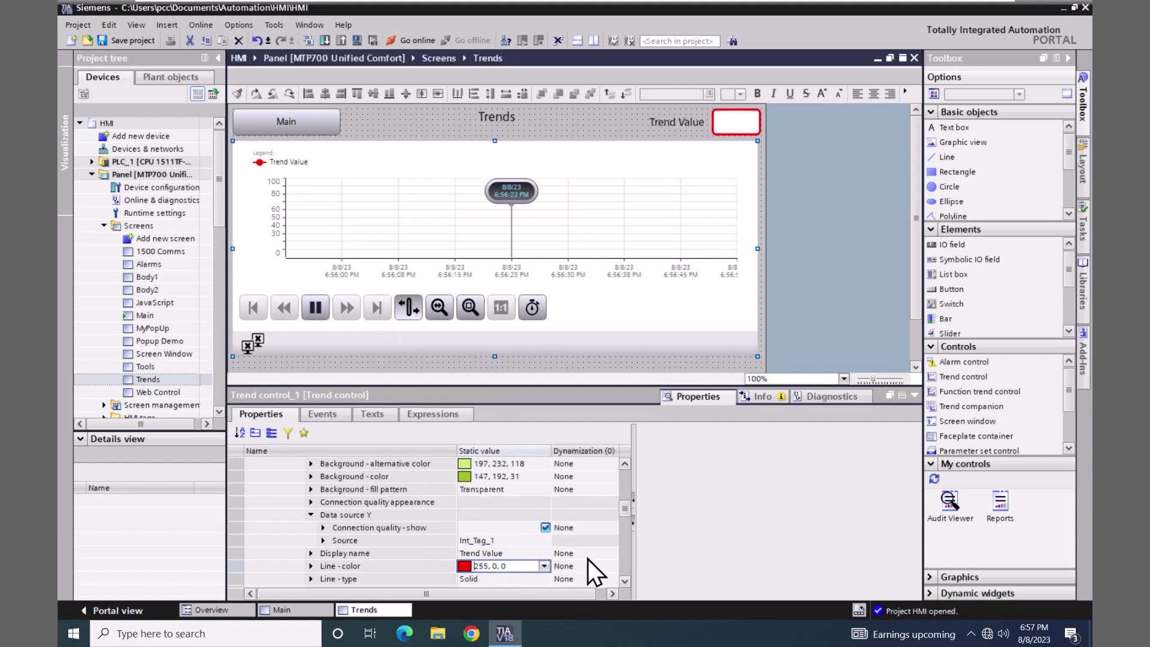
scroll(624, 583, down, 5)
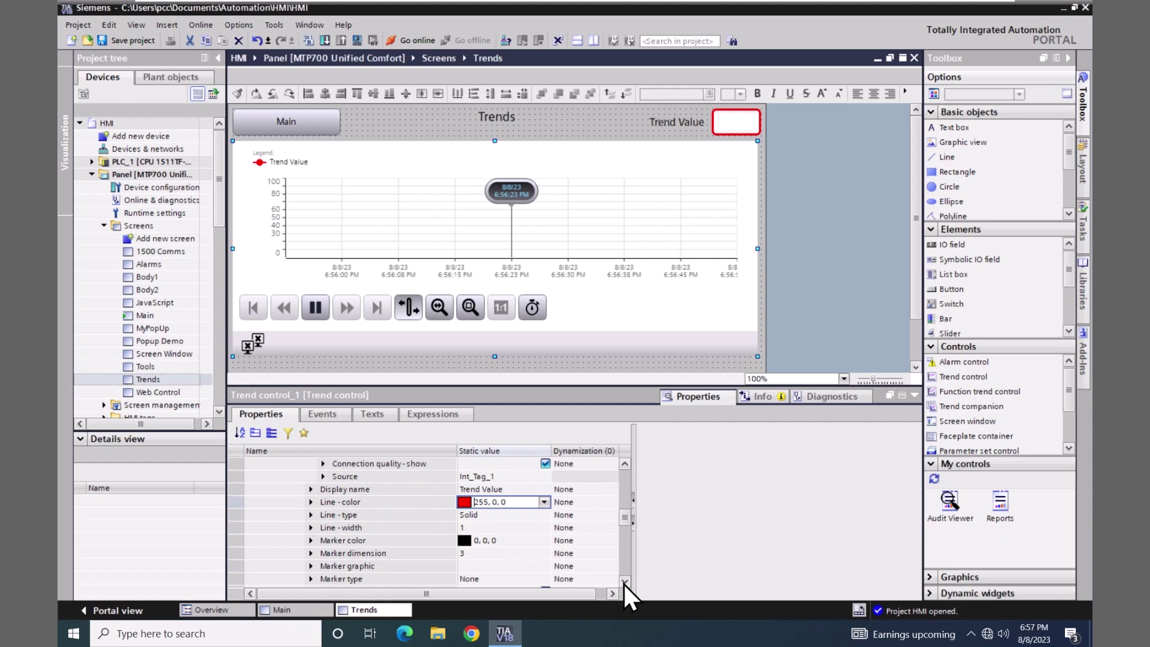
scroll(623, 582, down, 3)
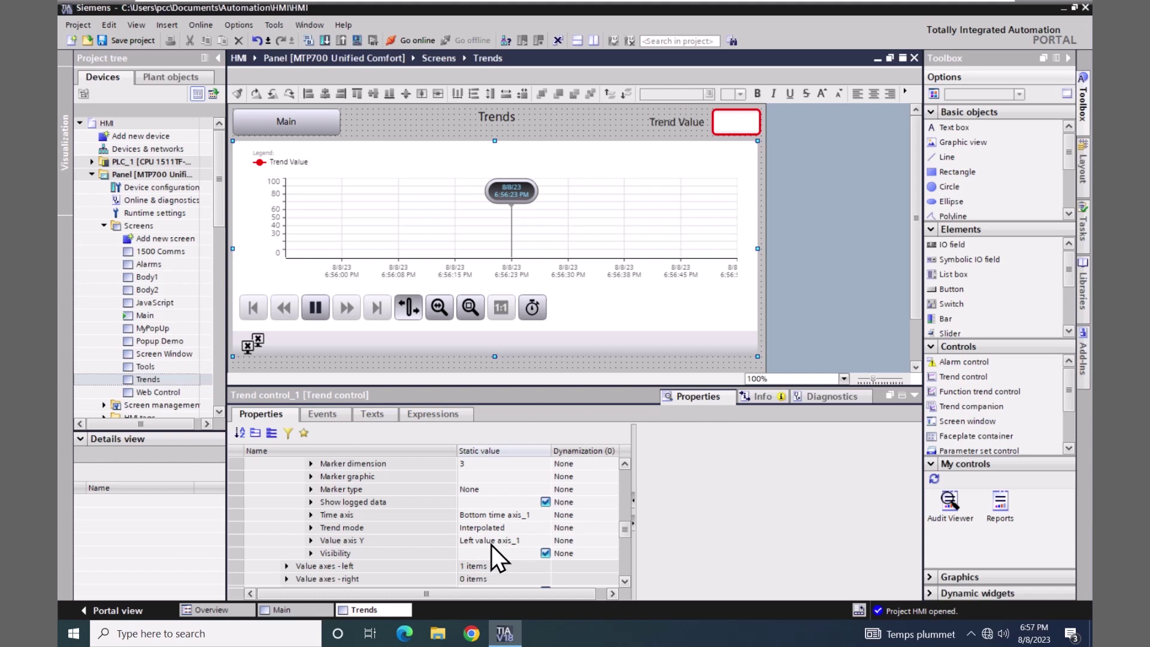
- Expand Value axes - left down to the [0] Value axis Y settings
click(624, 580)
click(624, 581)
click(624, 581)
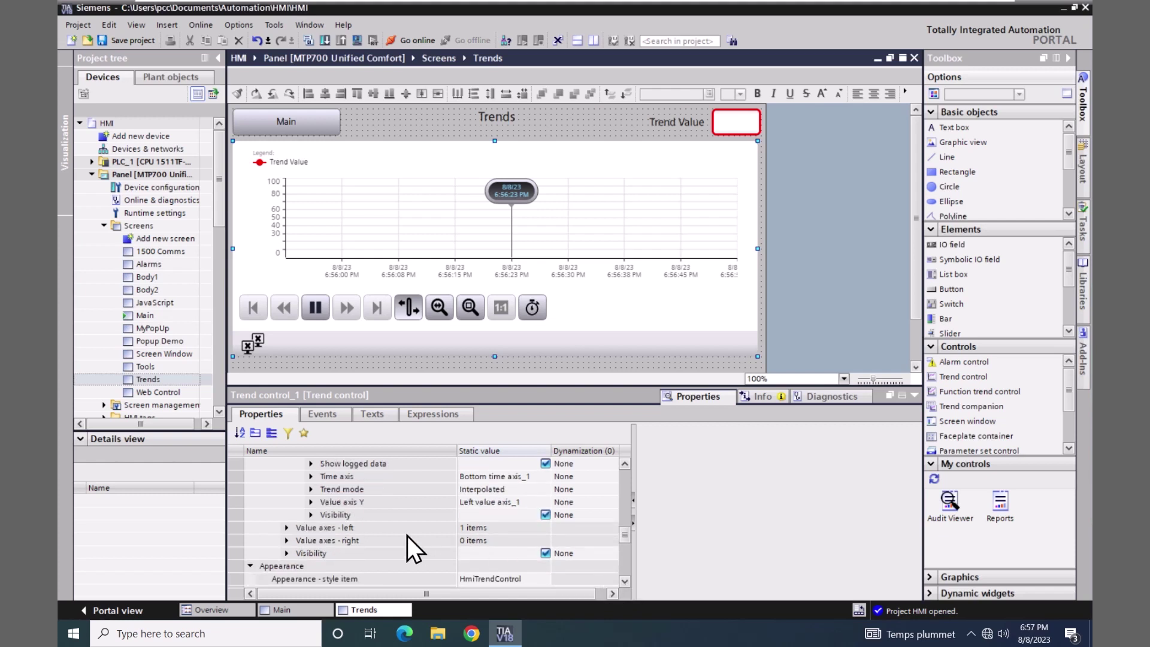
click(286, 527)
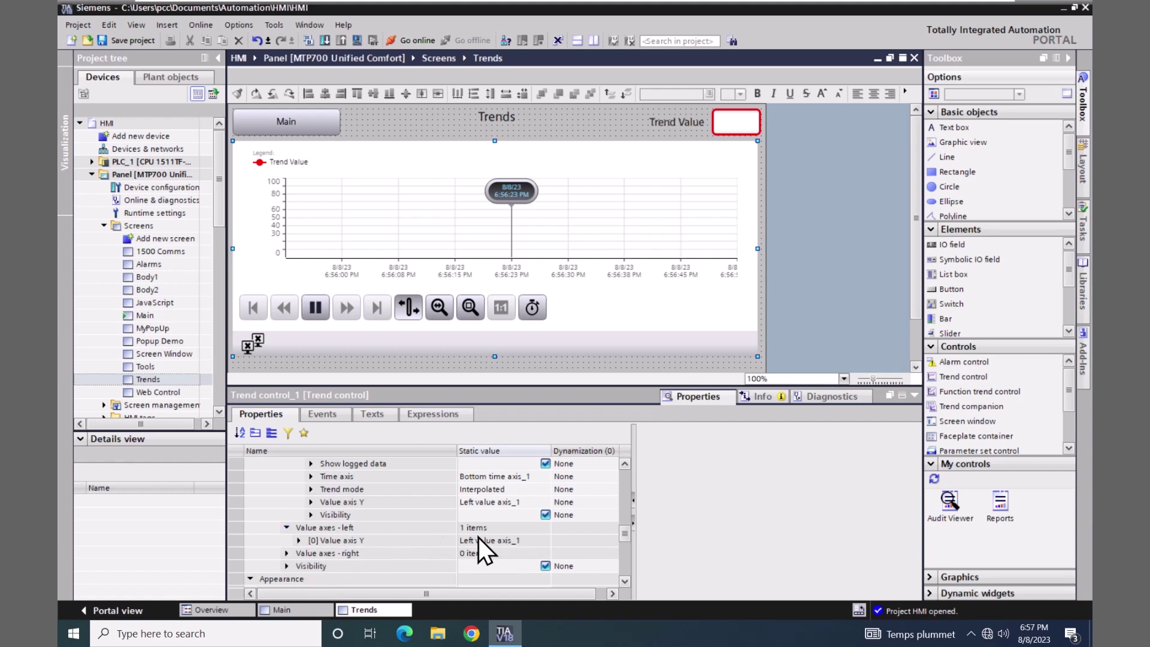
click(298, 540)
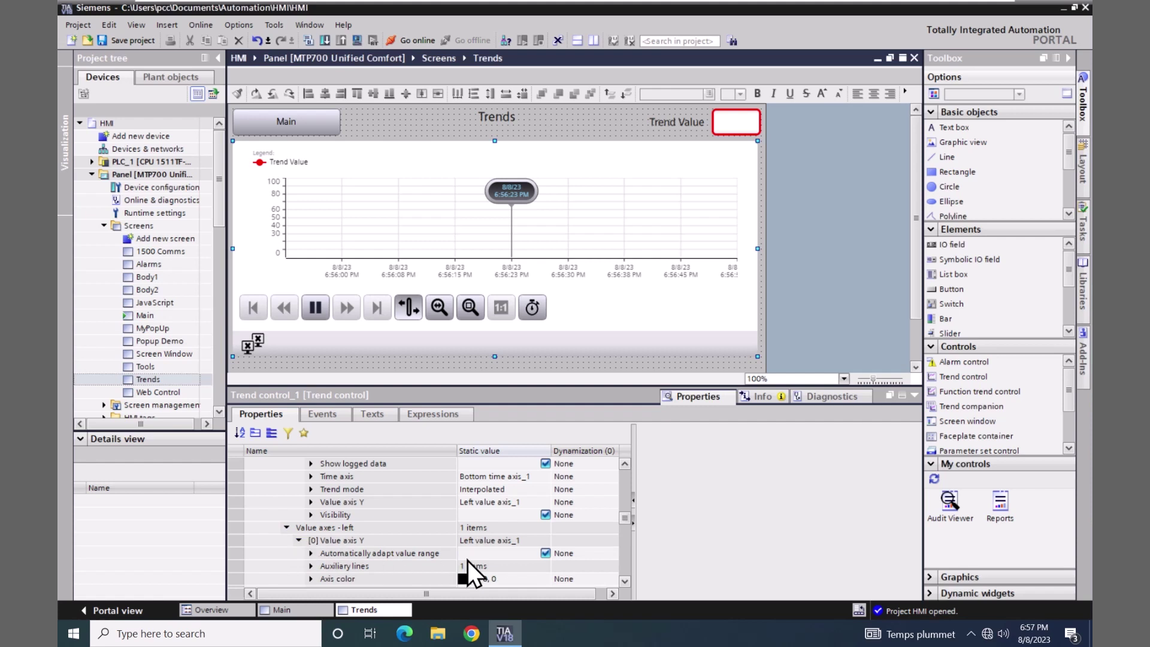
click(621, 580)
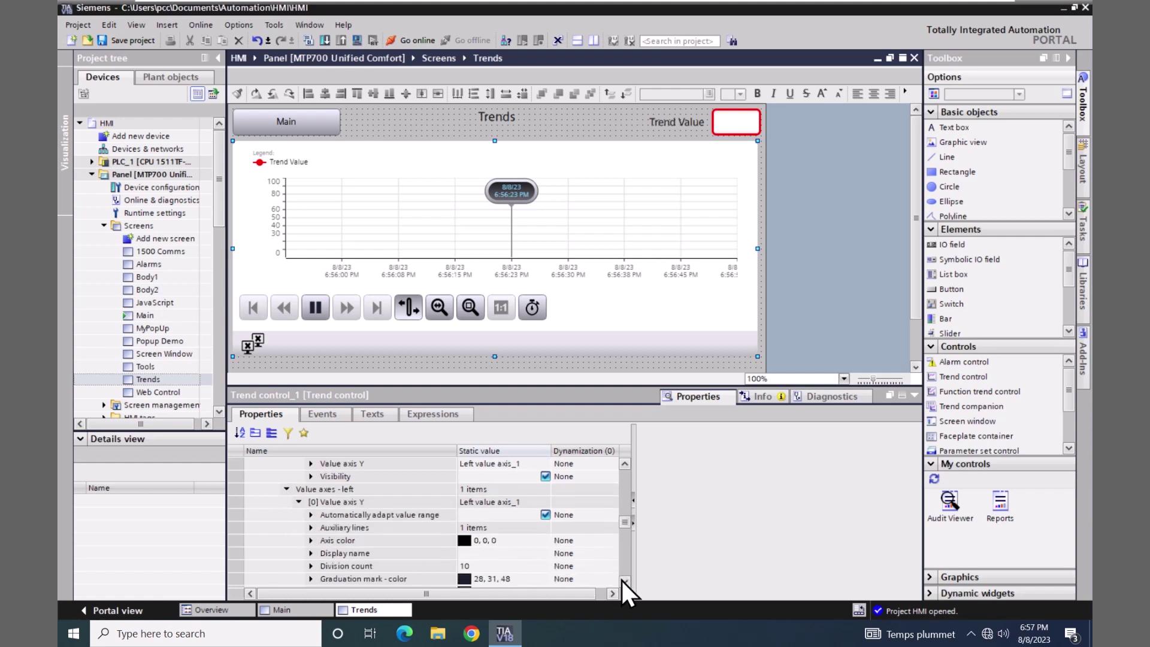
scroll(621, 580, down, 4)
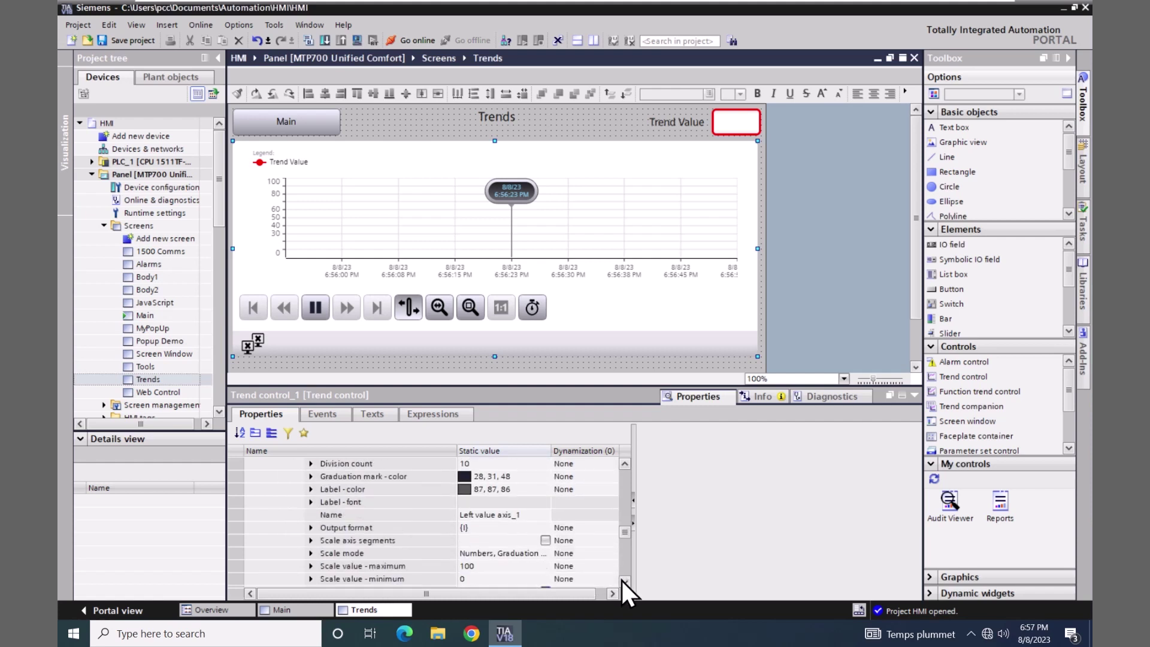
scroll(621, 580, down, 2)
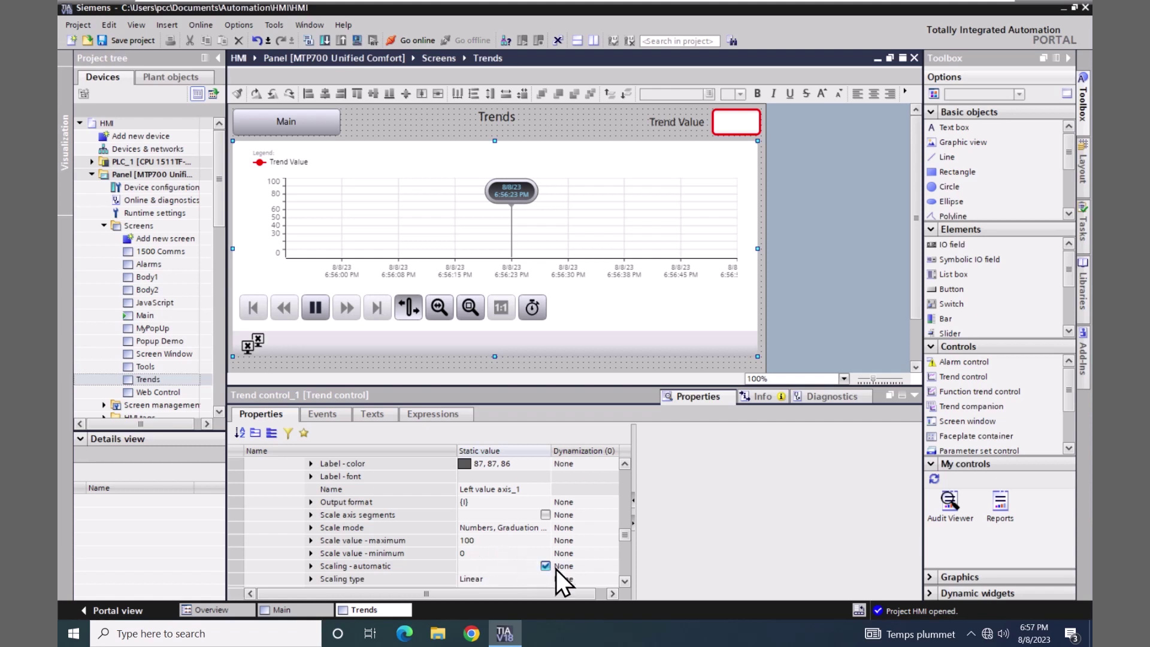
scroll(626, 462, up, 7)
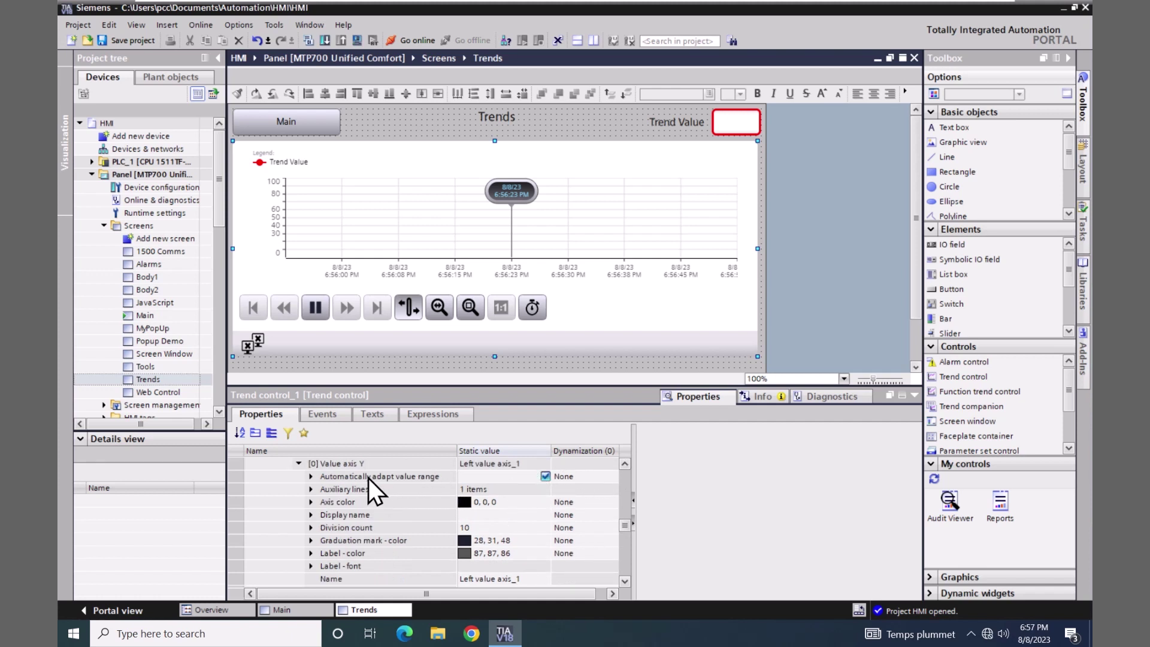
- Uncheck Automatically adapt value range and Scaling - automatic, fixing the Y axis at 0 to 100
click(545, 476)
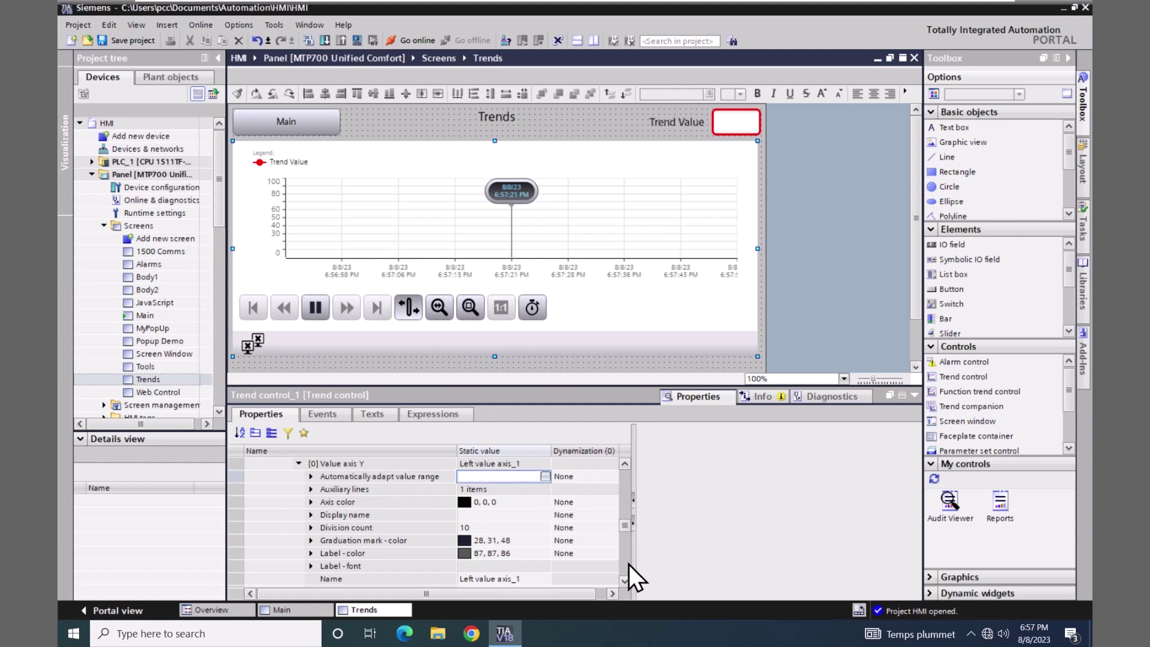
scroll(624, 583, down, 6)
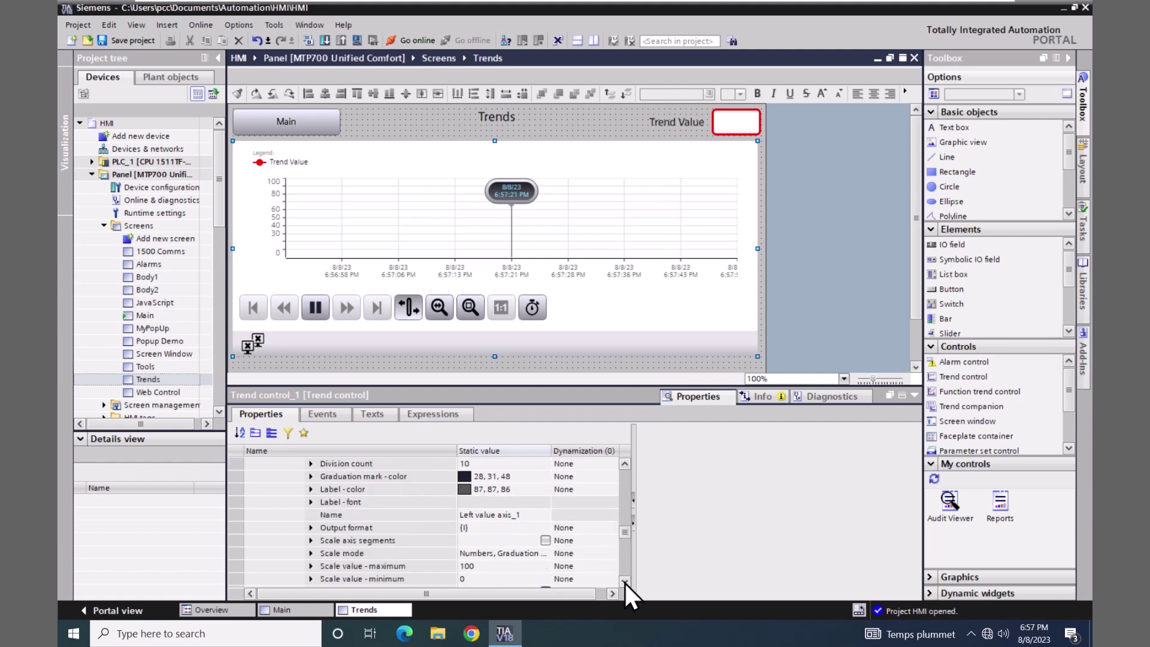
scroll(624, 583, down, 2)
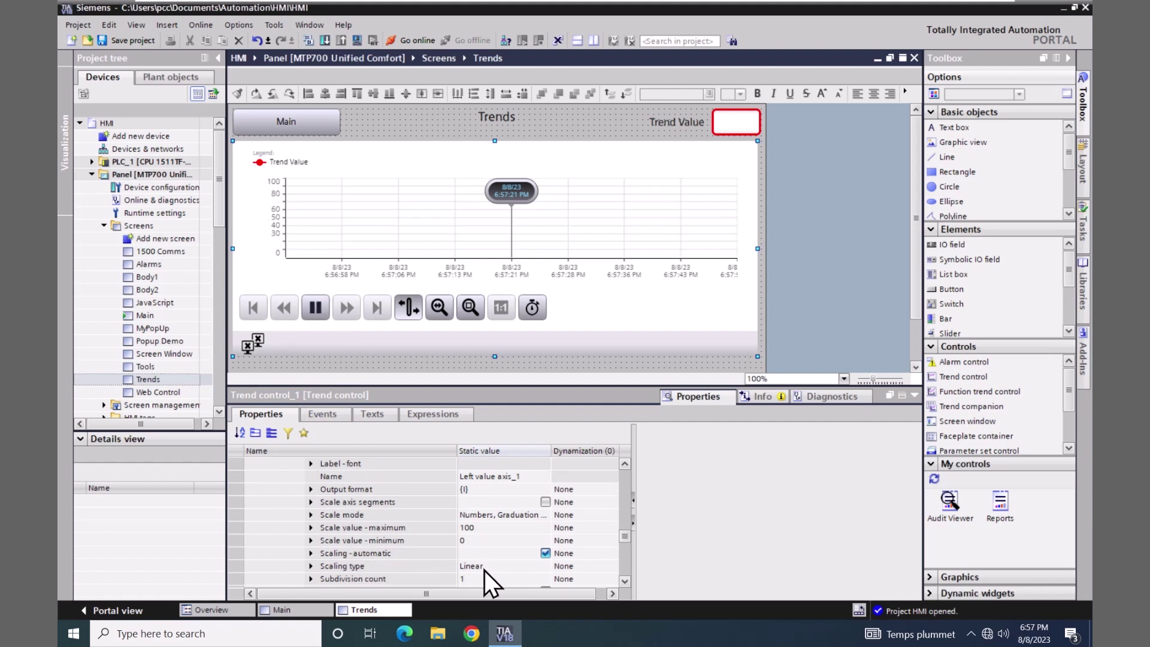
click(545, 552)
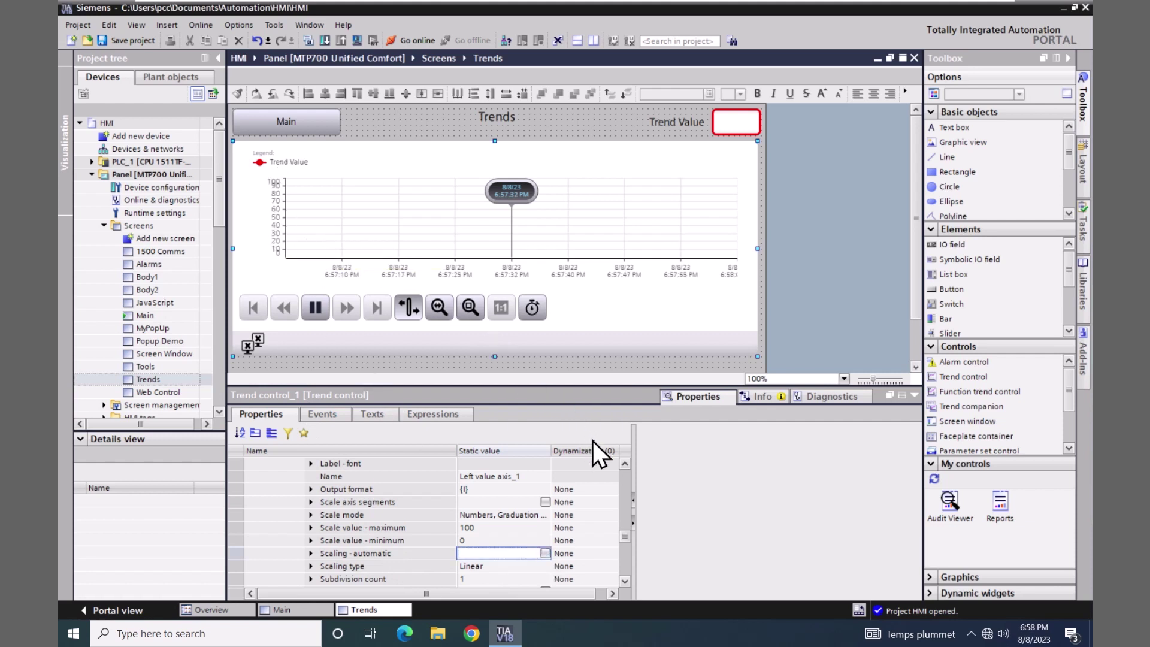
- Expand Time axes - bottom and [0] Time axis to review its 120 measuring points
scroll(629, 468, up, 3)
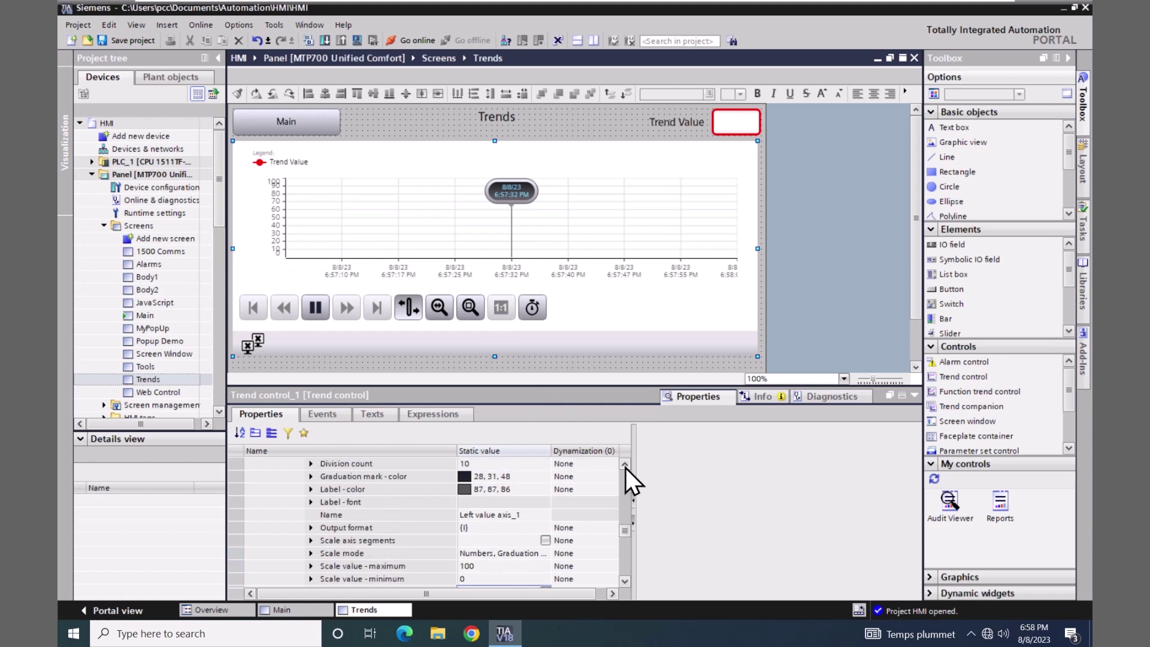
scroll(625, 468, up, 3)
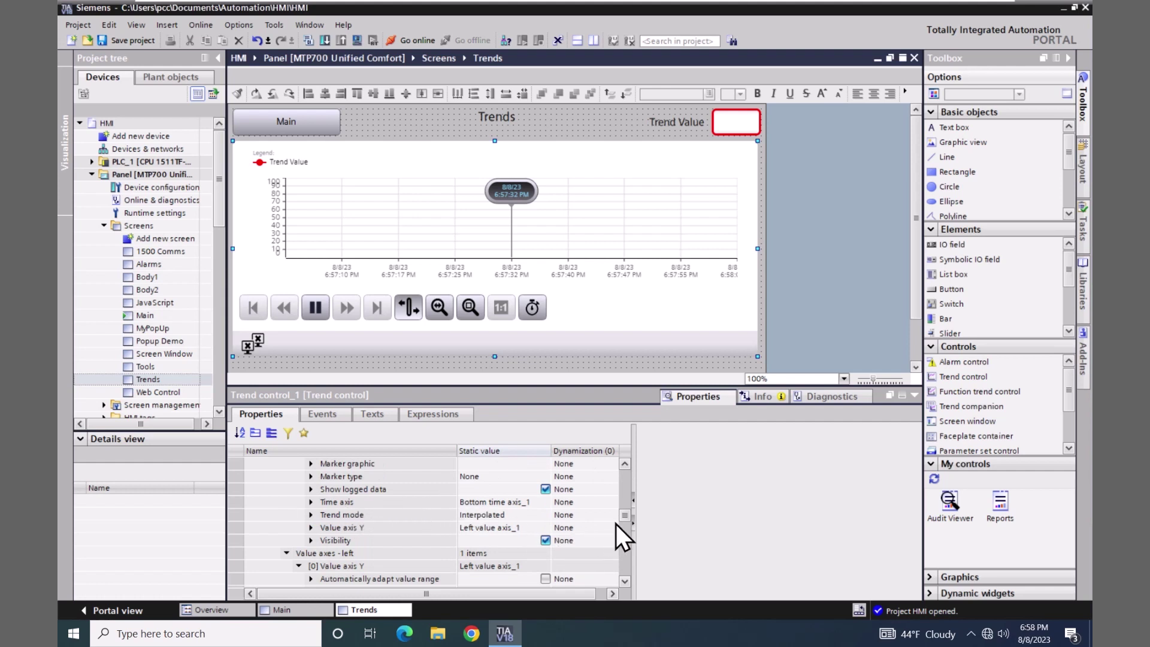
scroll(623, 516, up, 2)
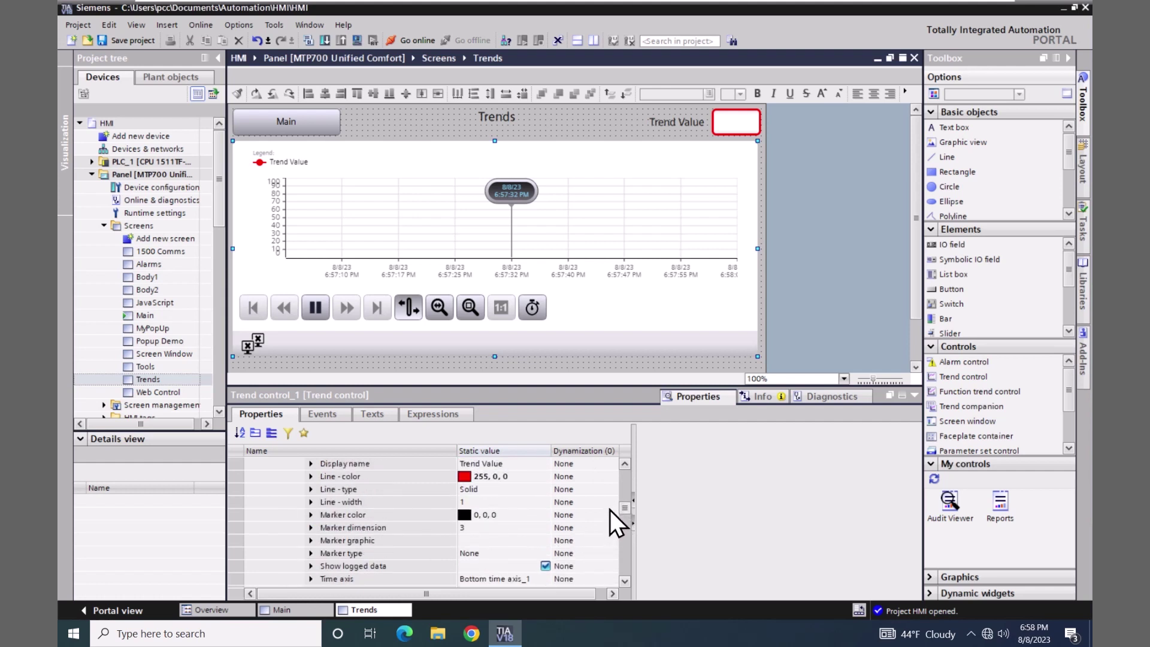
scroll(608, 503, up, 4)
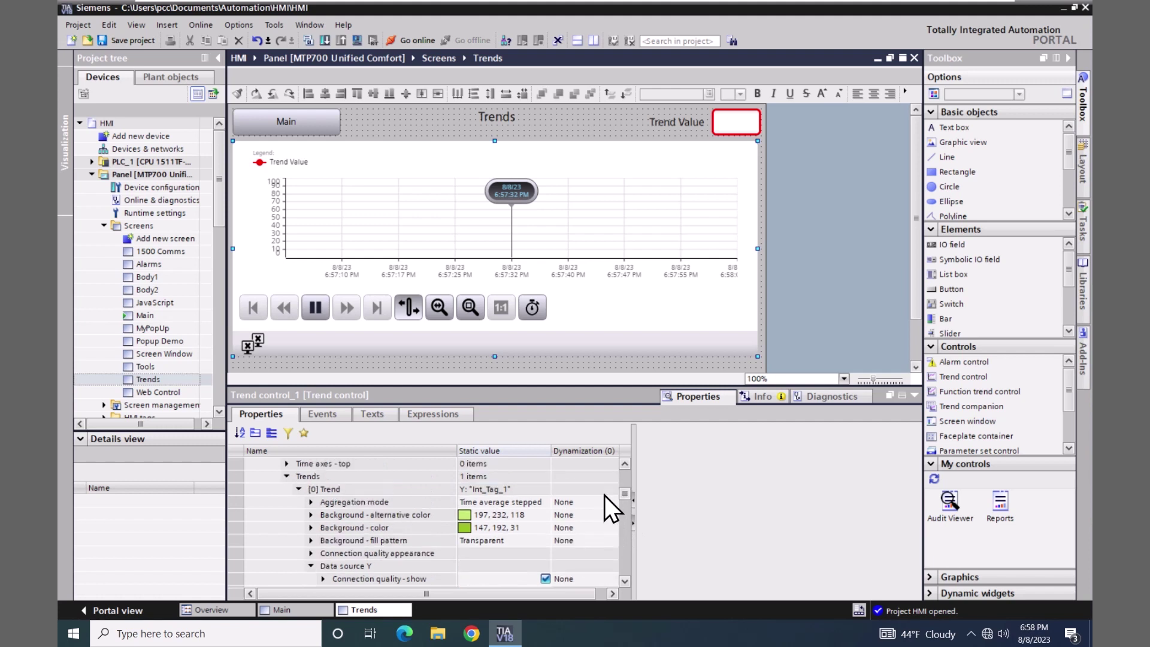
scroll(605, 495, up, 2)
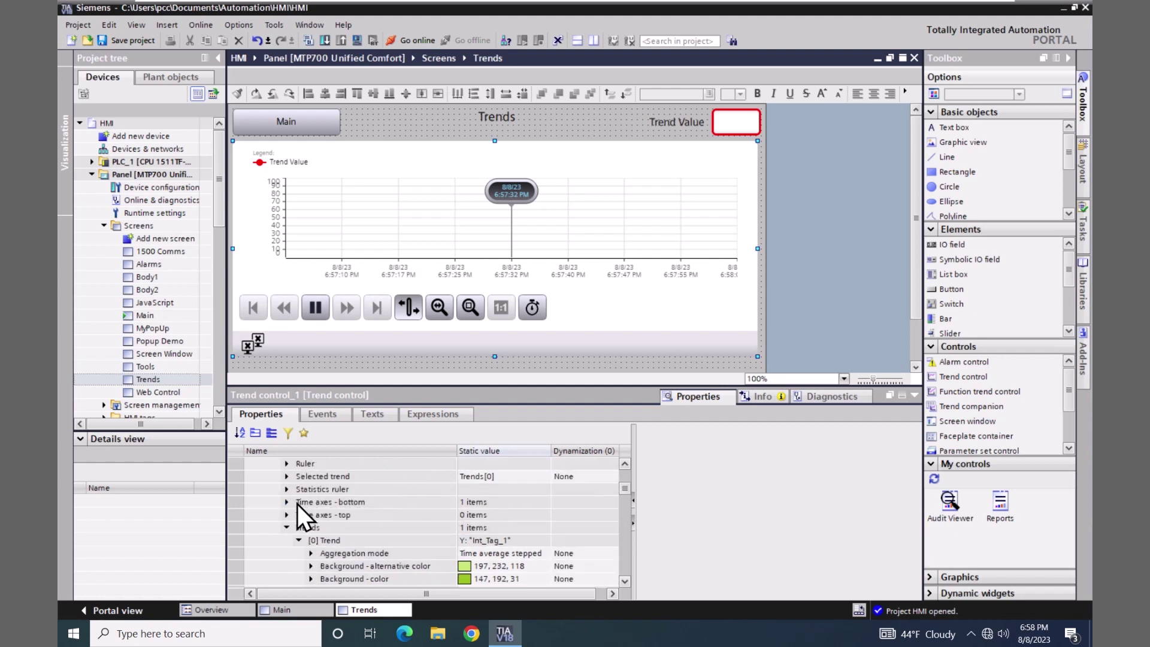
click(287, 503)
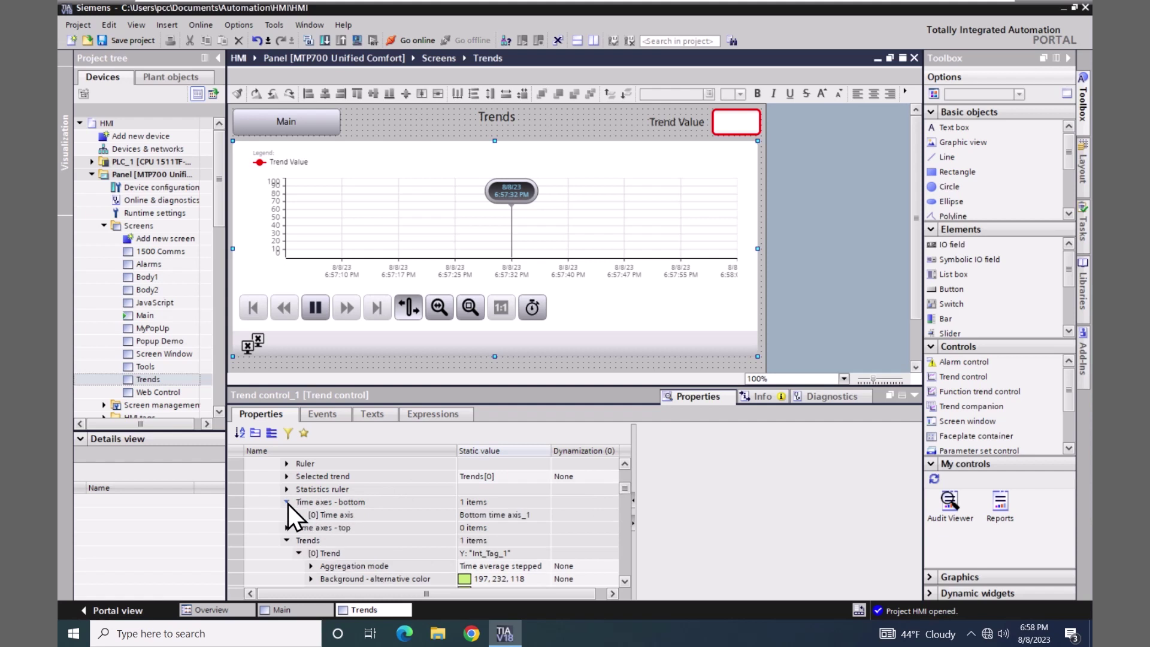
click(332, 503)
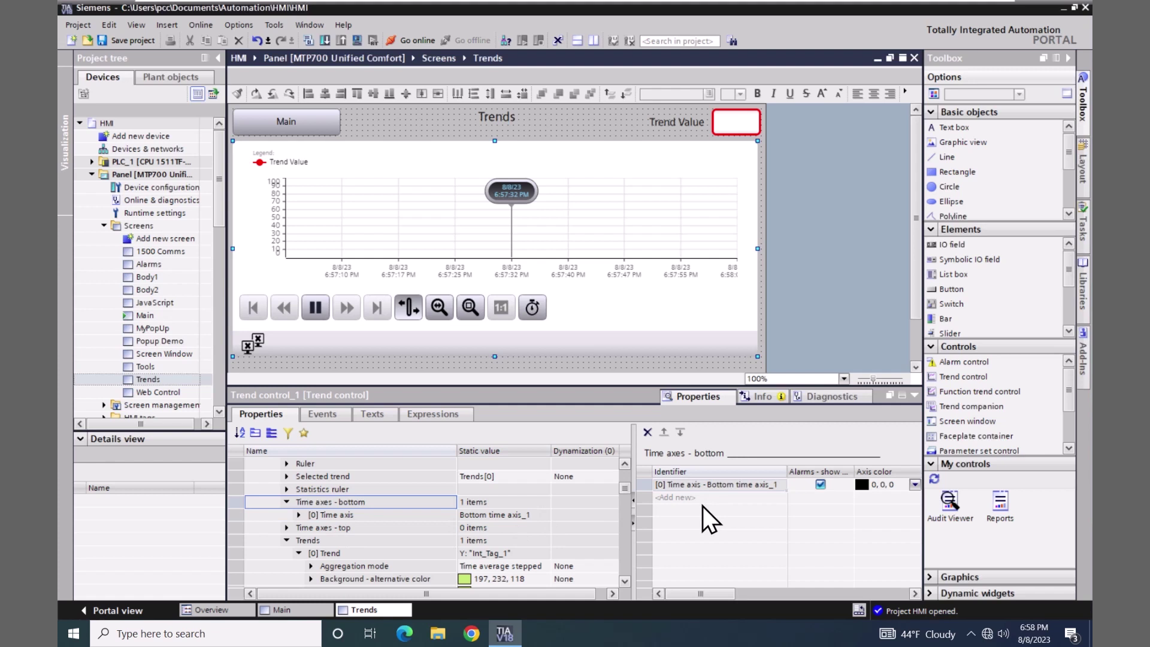
click(298, 515)
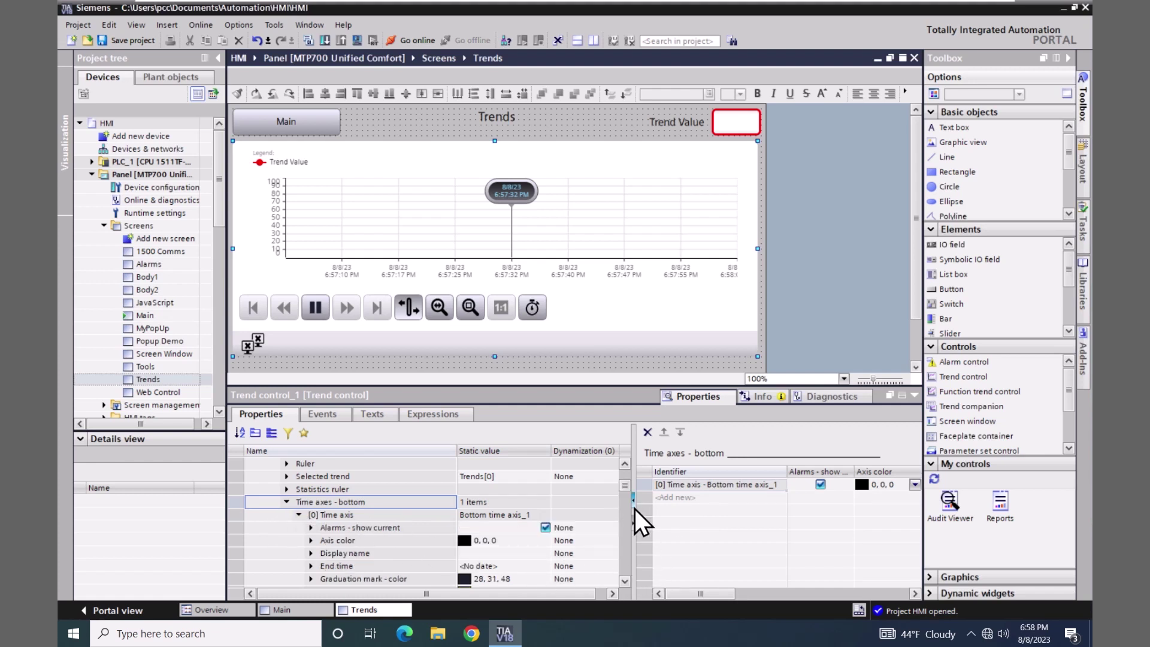
drag(624, 487, 616, 496)
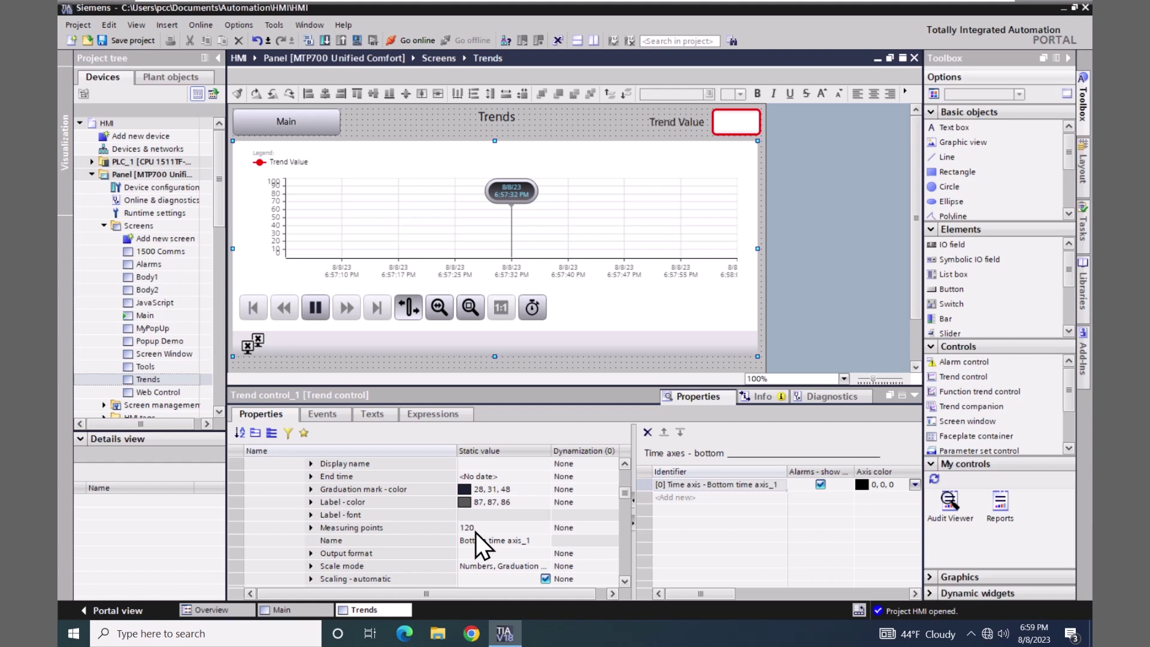
- Save the project and download the Panel, unchecking Keep current user administration data before loading
click(127, 40)
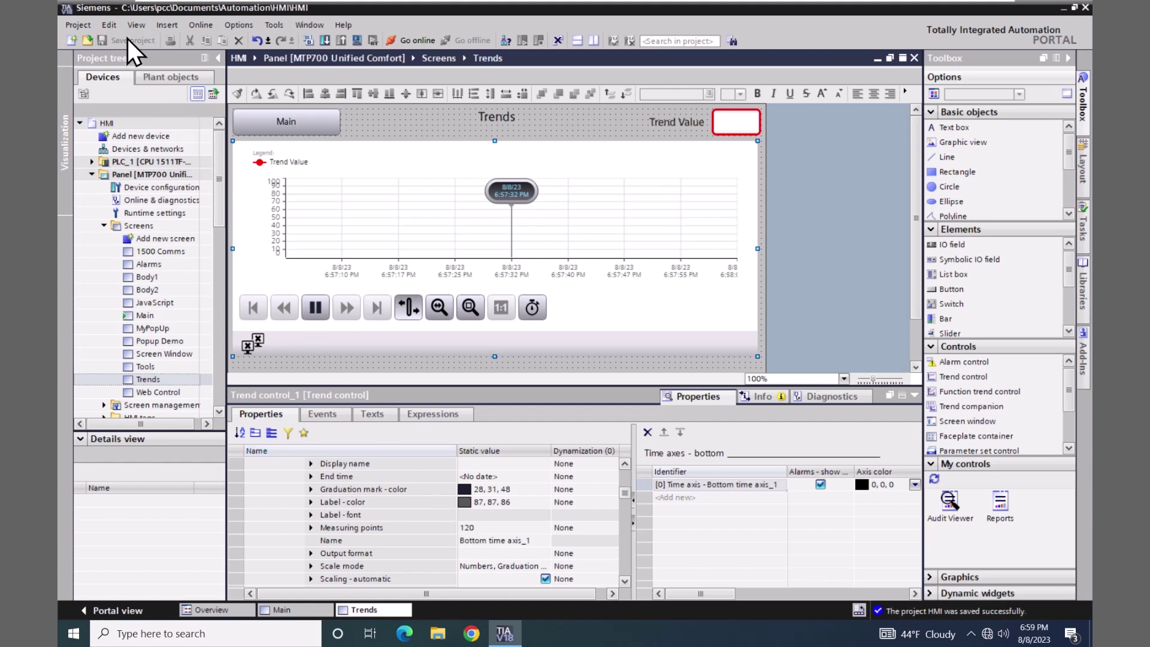
click(98, 177)
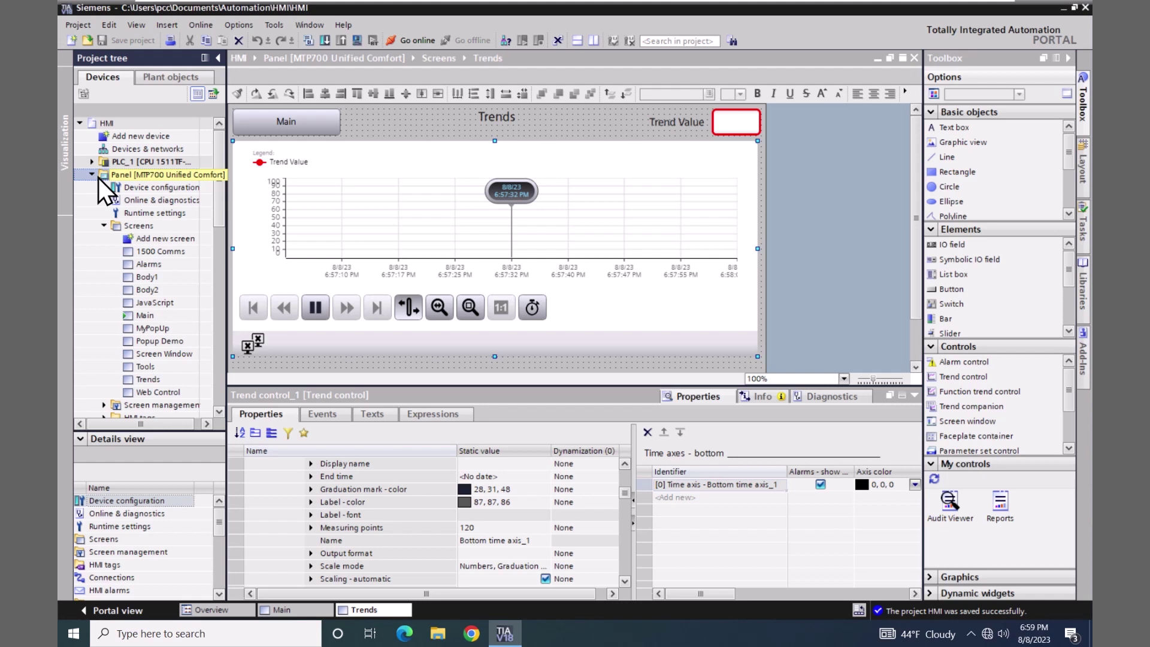
click(355, 40)
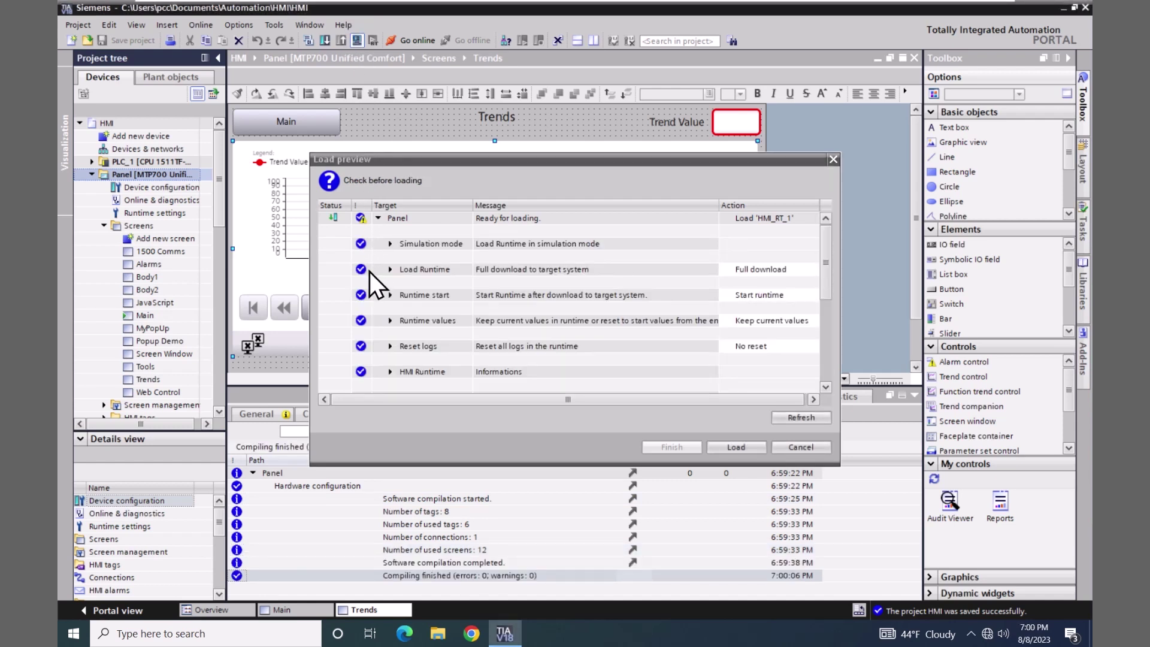
click(389, 323)
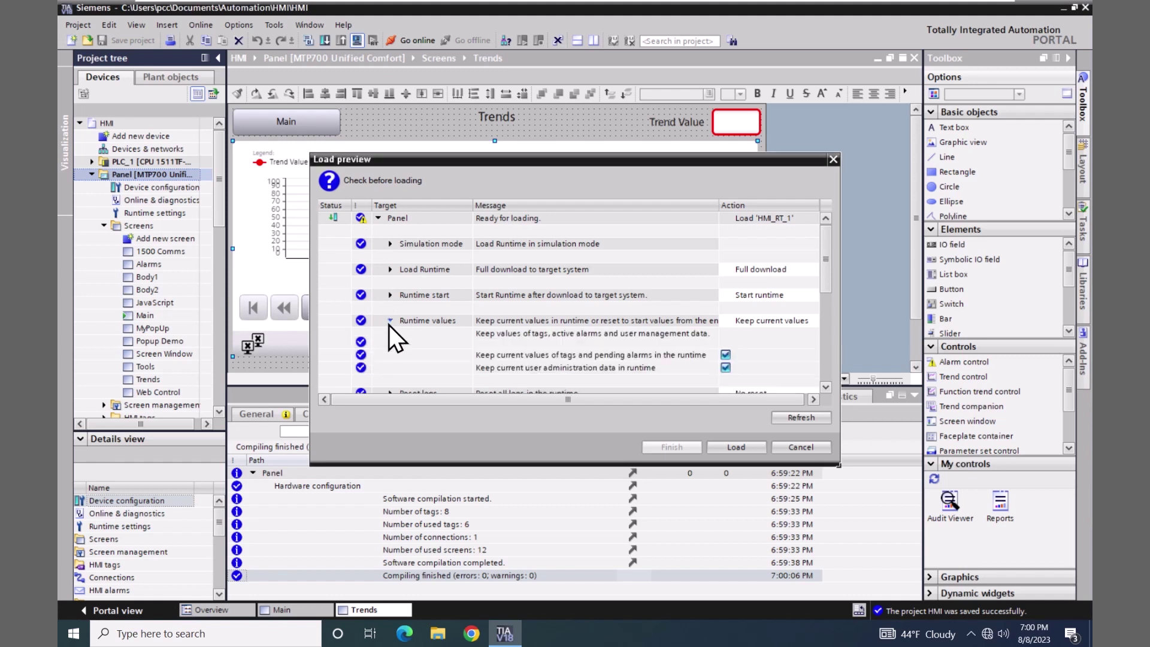
click(725, 367)
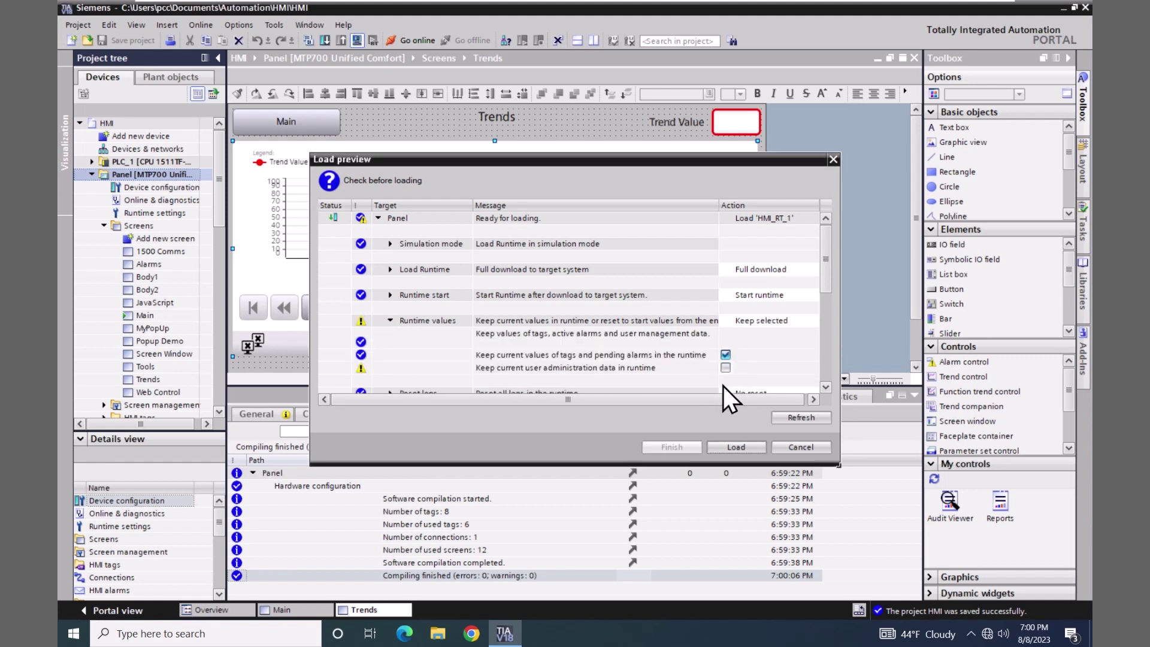
click(735, 447)
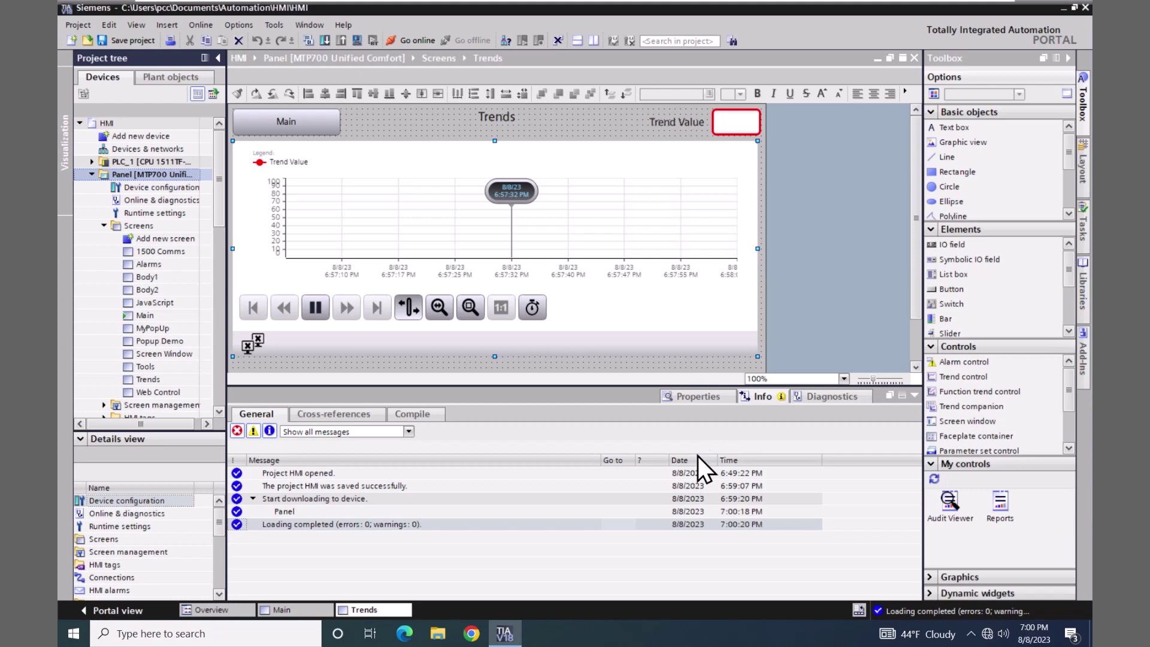
- Open the WinCC Unified RT page in the browser and sign in as Admin with the account password
click(471, 630)
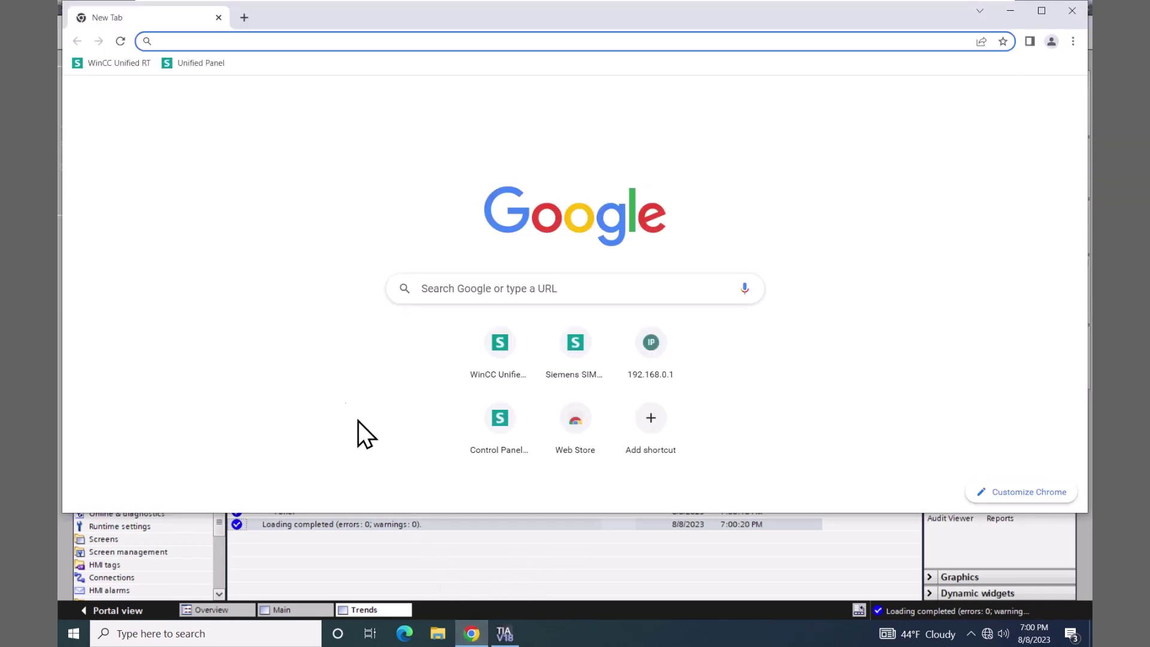
click(113, 63)
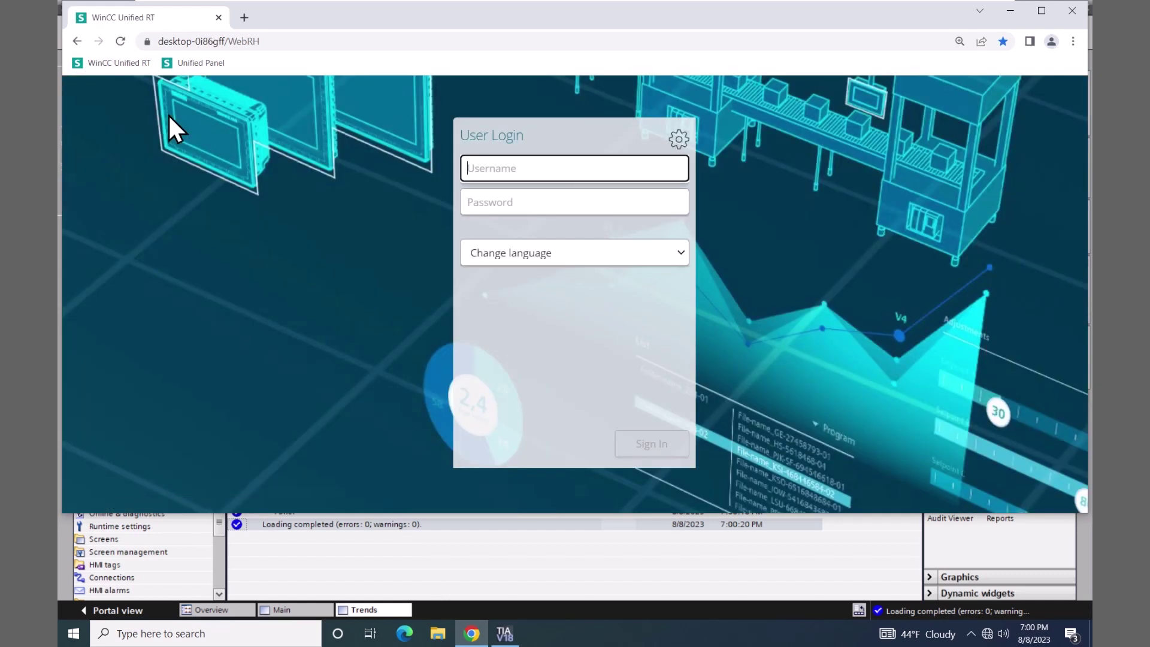
click(485, 163)
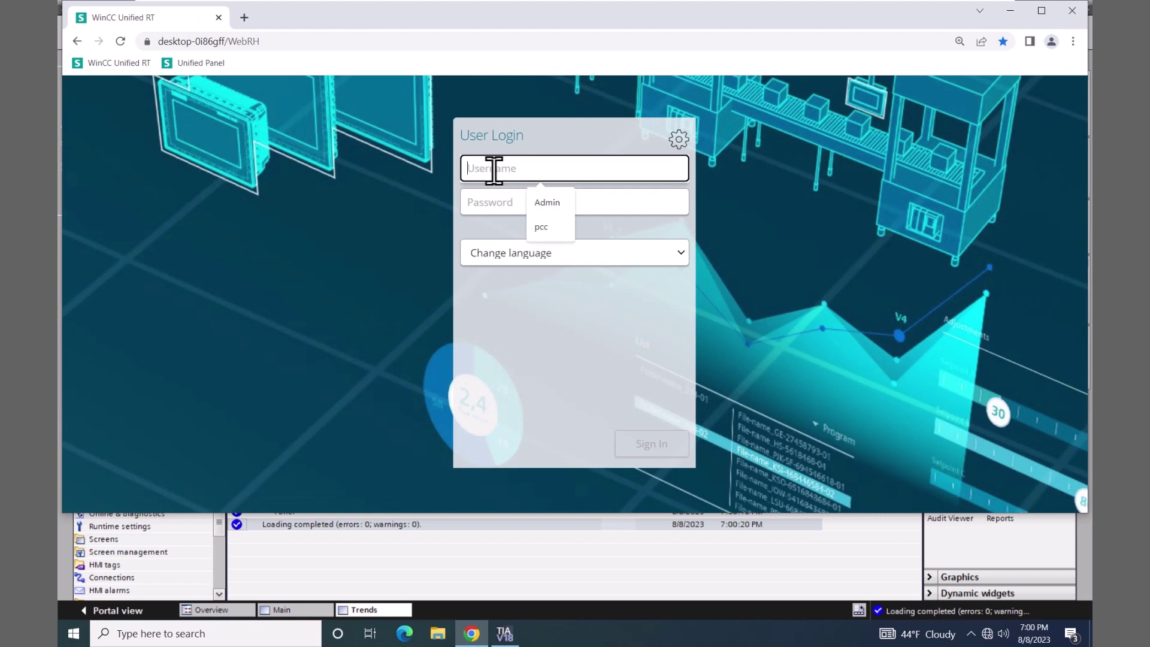
click(548, 203)
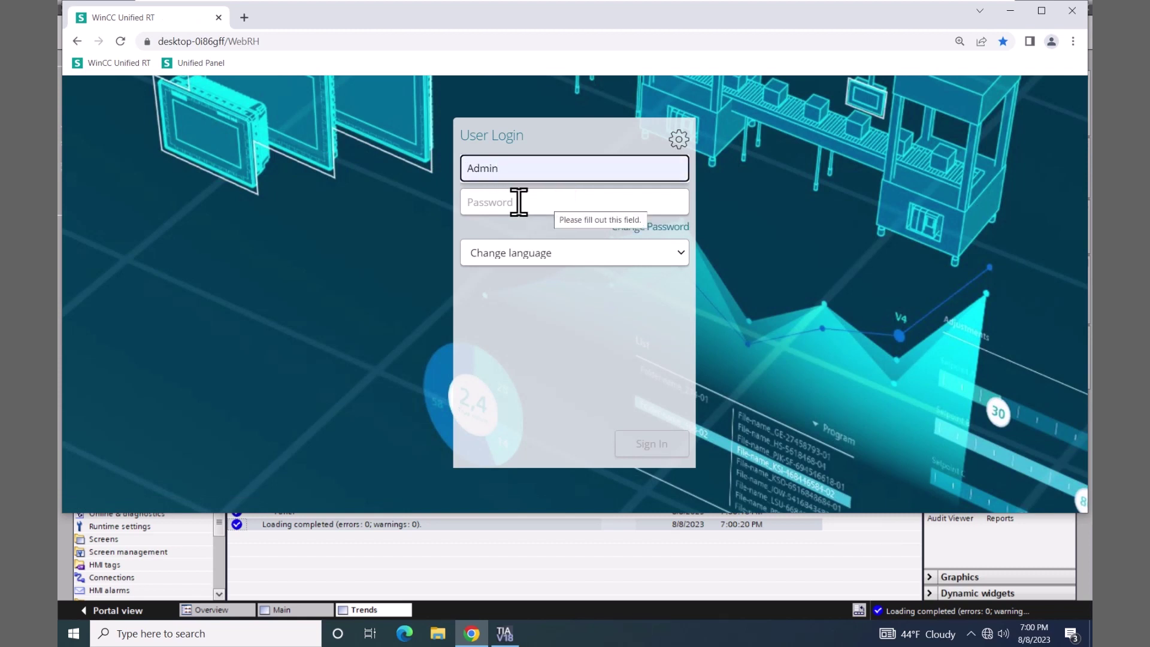
click(470, 201)
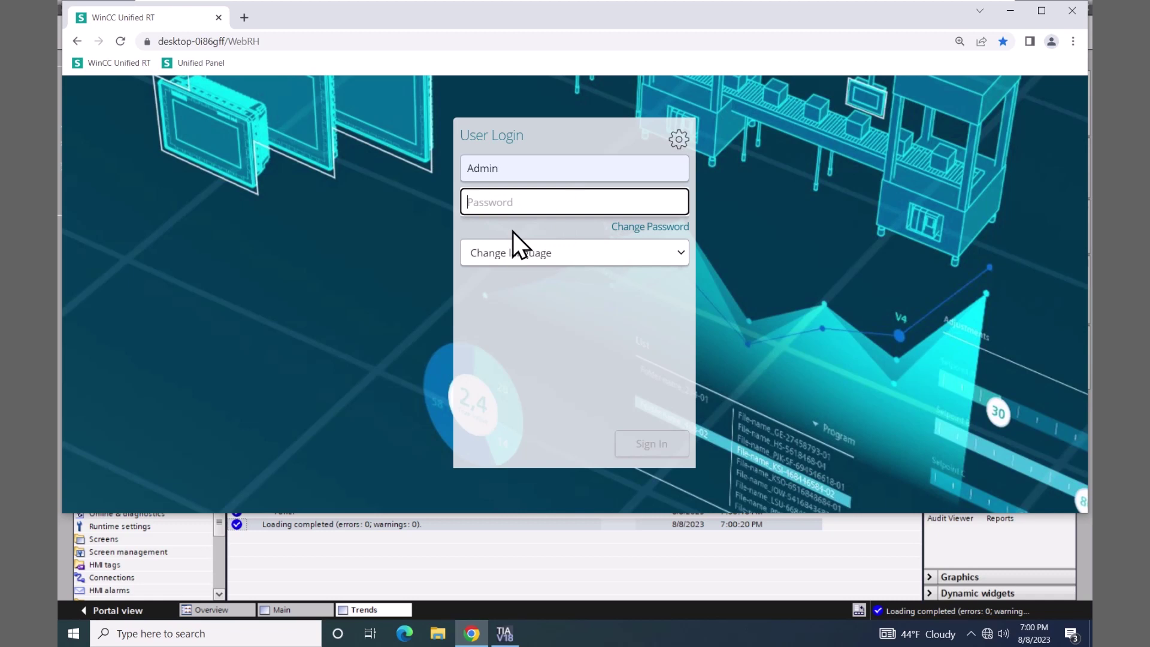
text(Hmi)
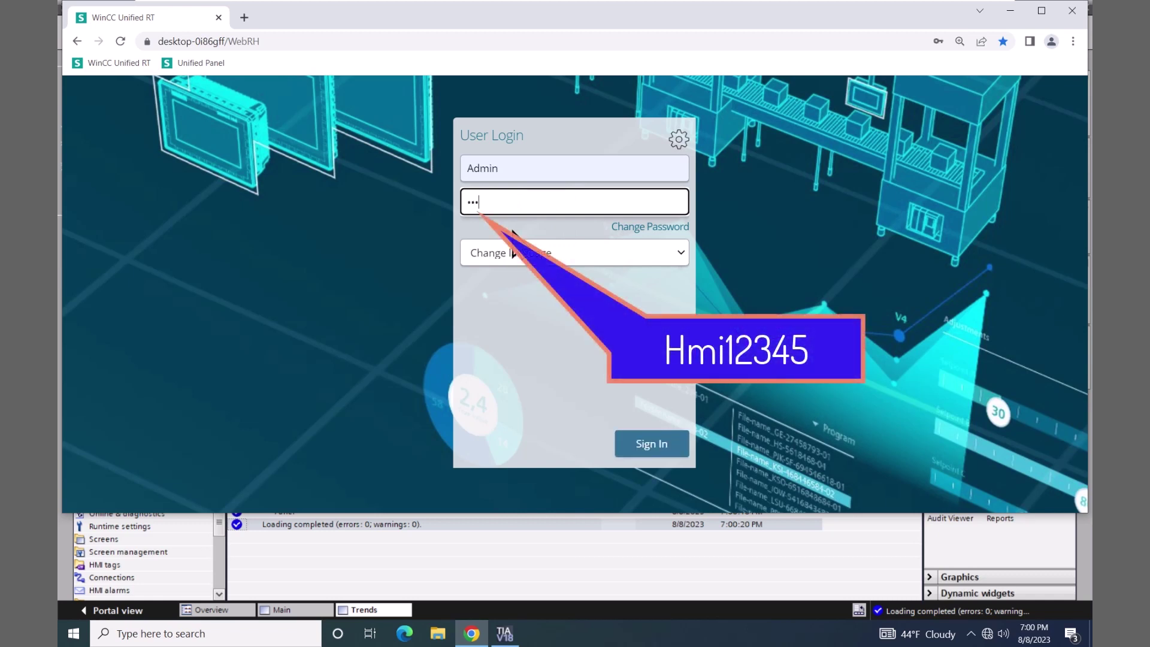
text(12345)
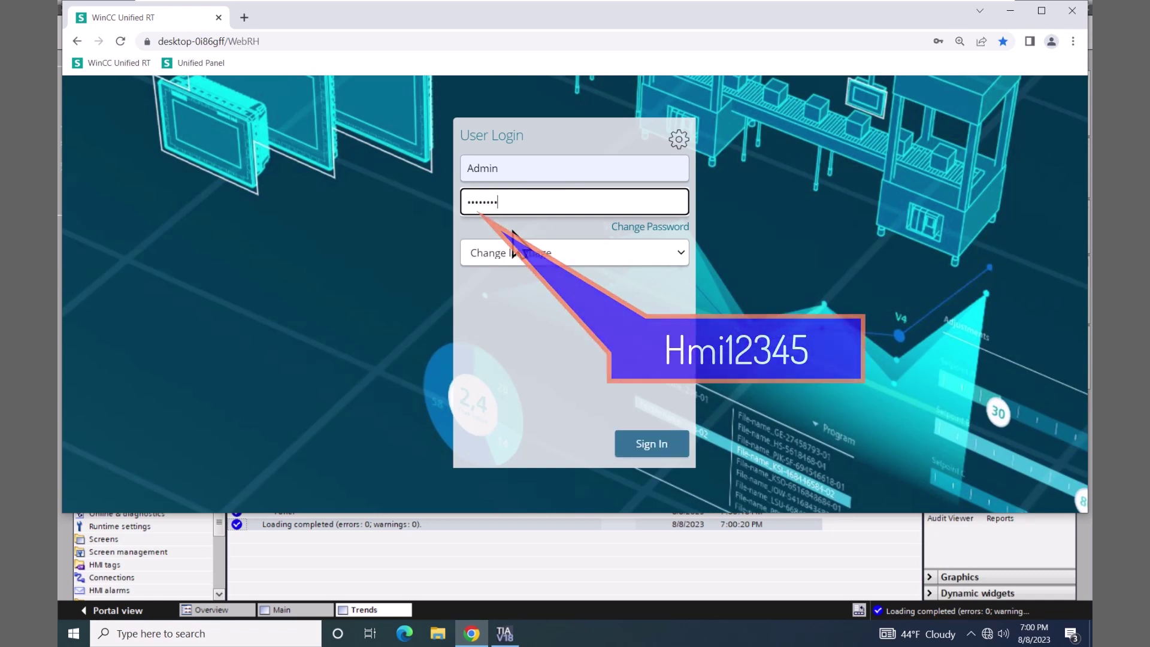
click(641, 449)
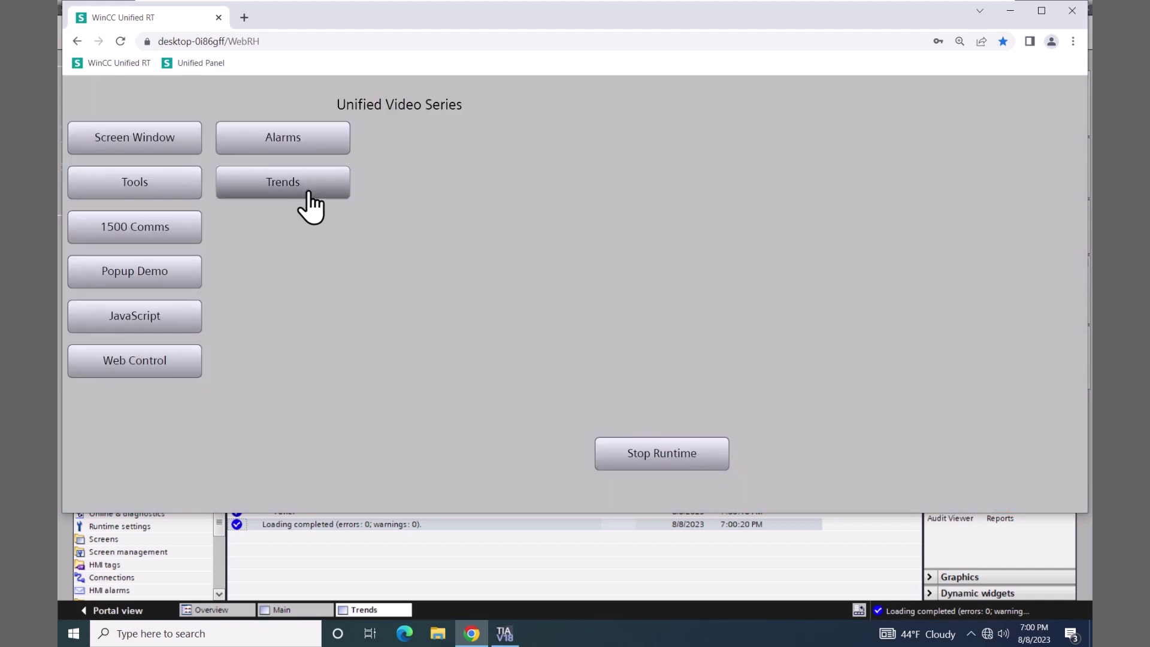
- Open the Trends screen and enter Trend Value 39, then 55, then 88
click(305, 186)
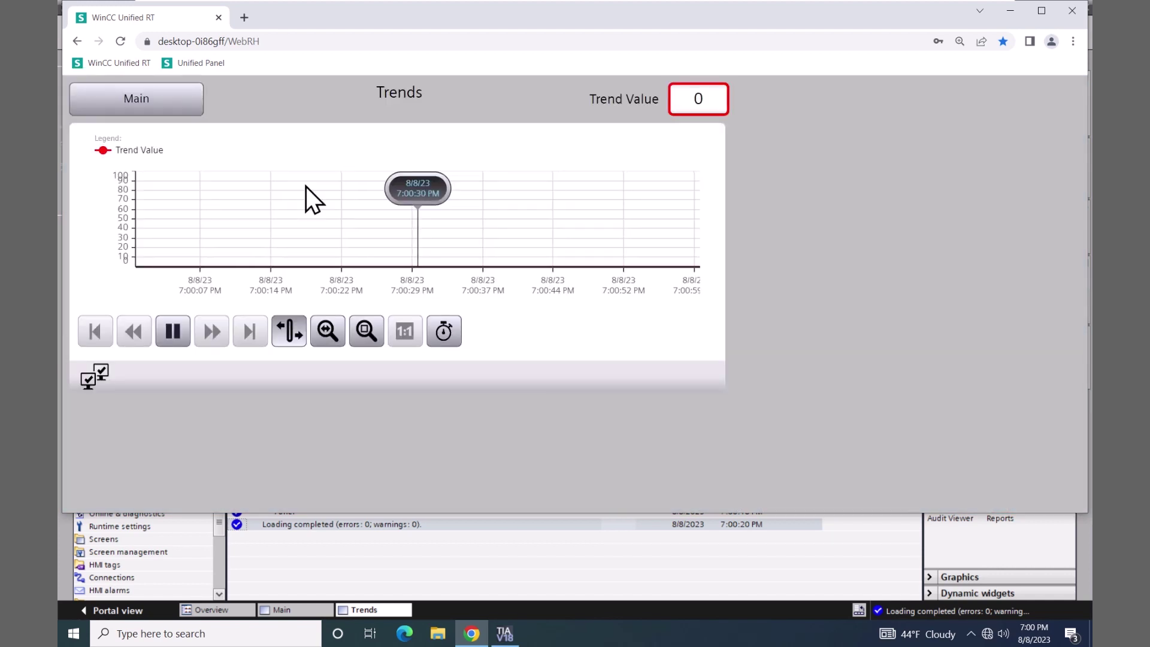
click(708, 100)
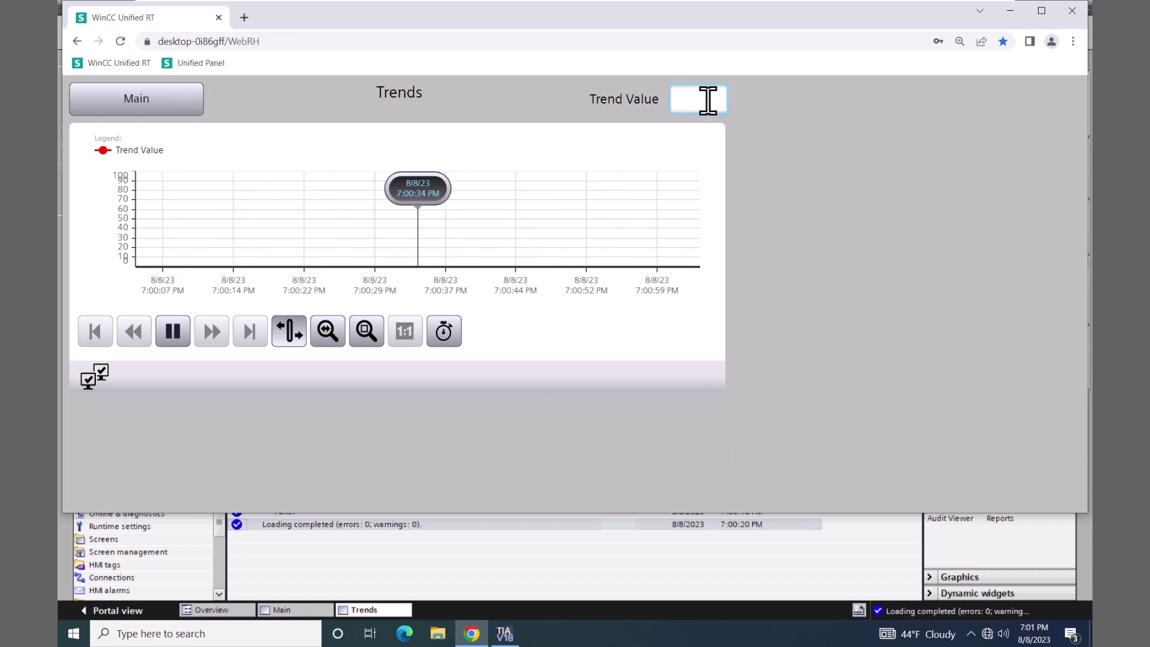
text(39)
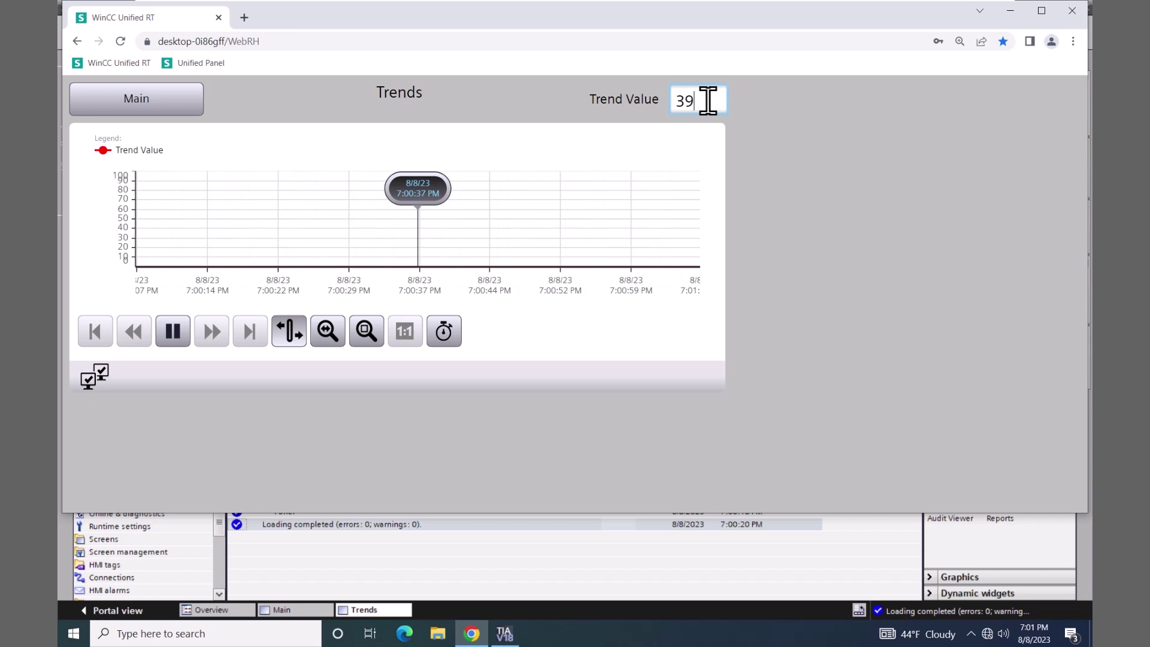
key(Return)
click(708, 100)
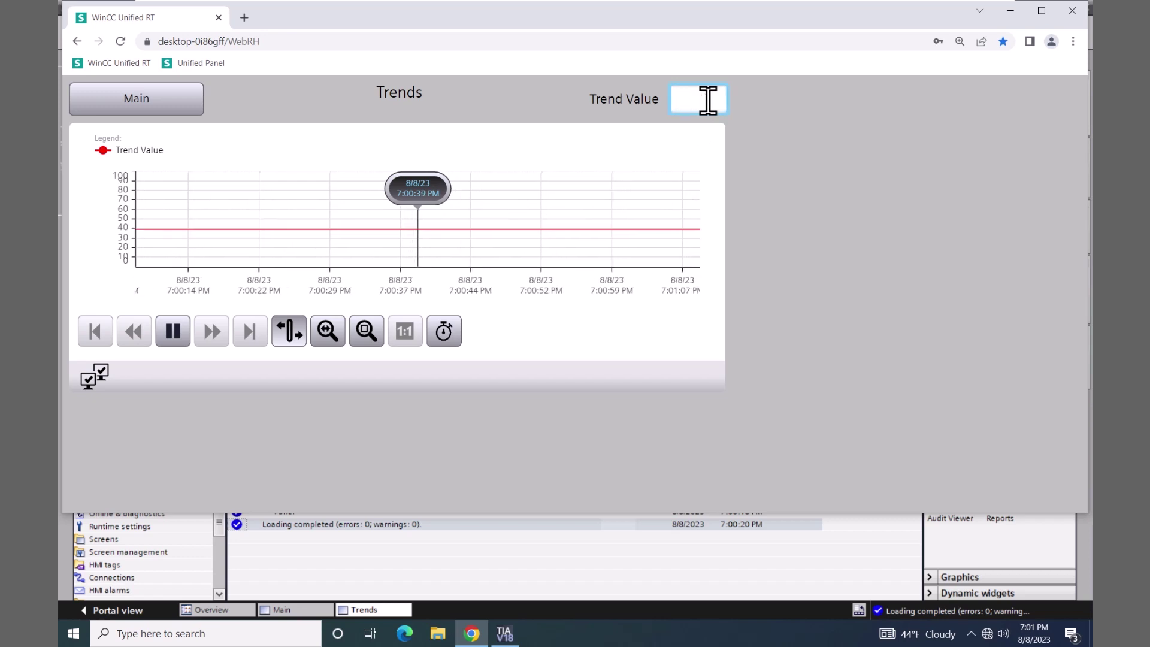
text(55)
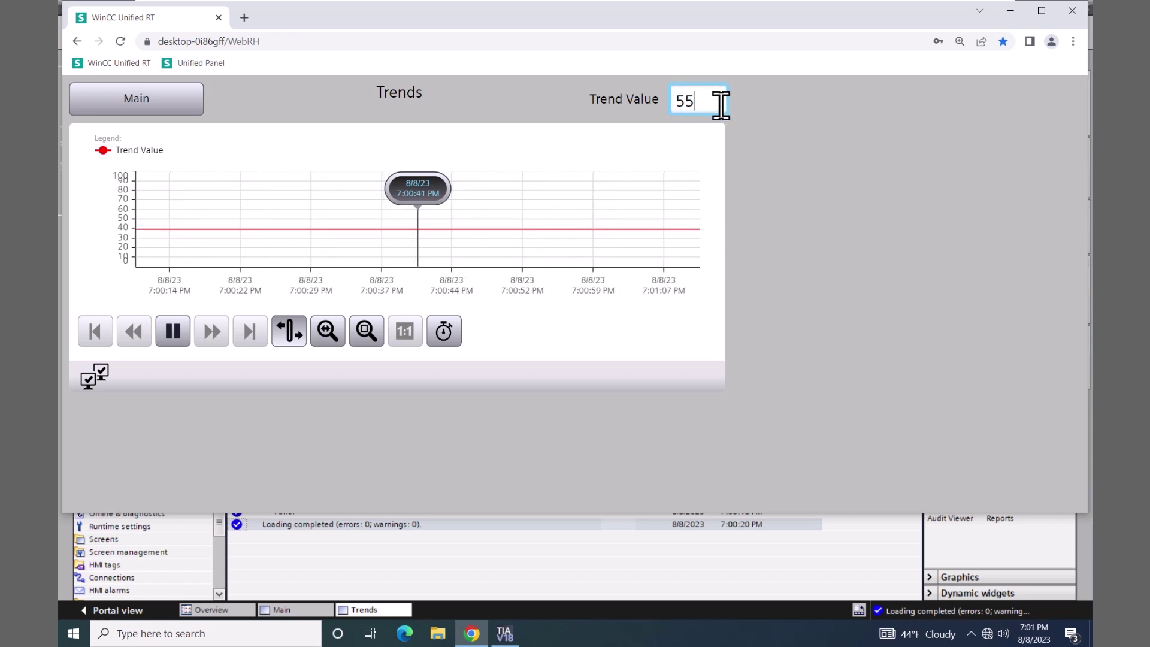
key(Return)
click(721, 105)
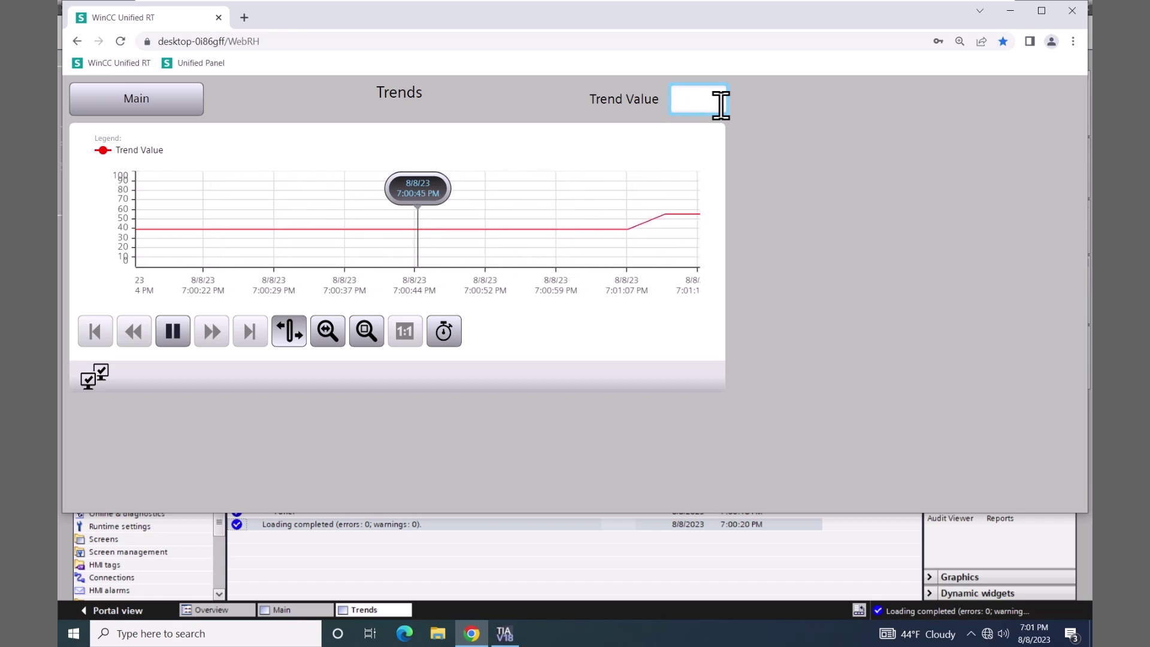
text(88)
key(Return)
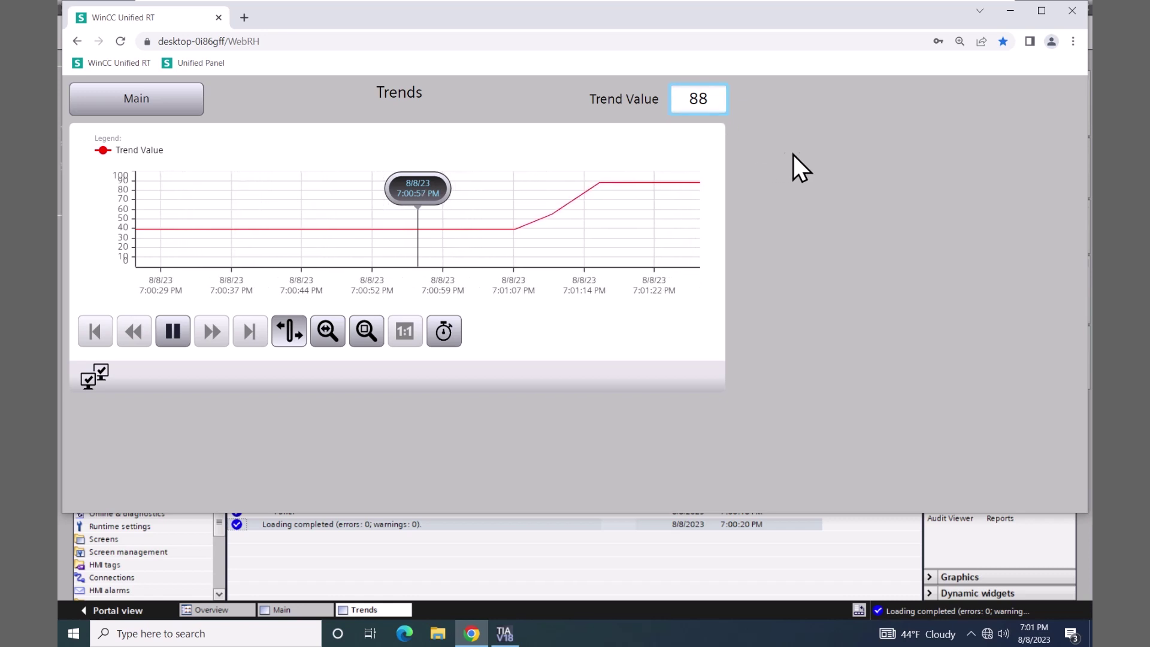
- In the panel's Storage system runtime settings, set the tag-logging storage medium to USB-X61
click(1011, 11)
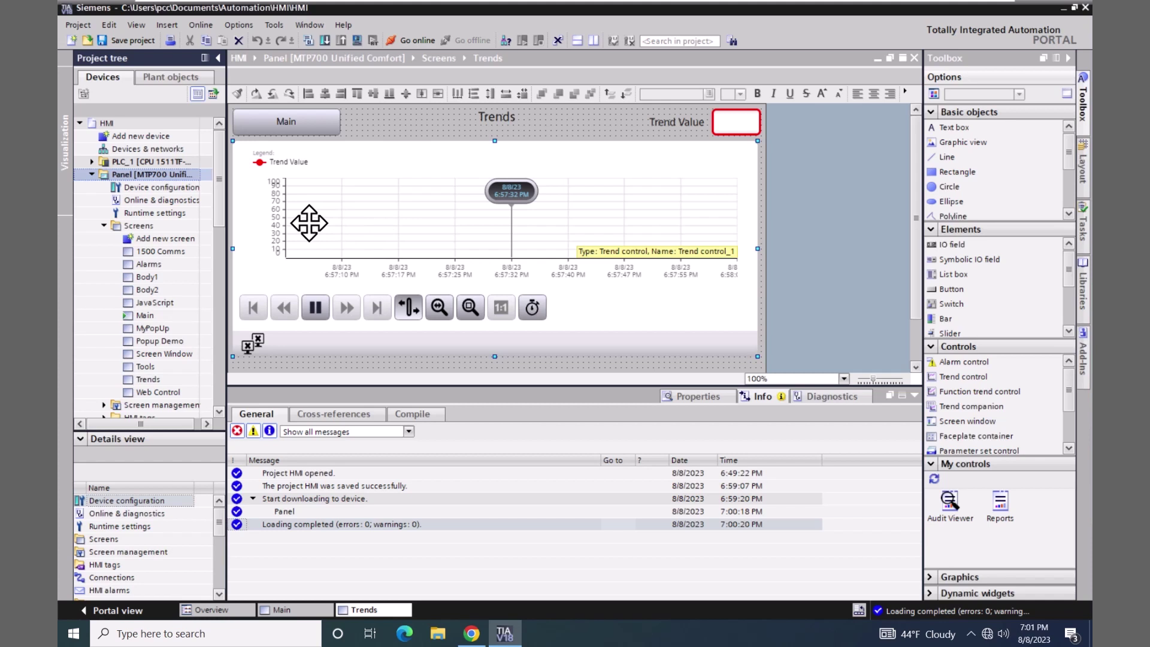
double_click(117, 213)
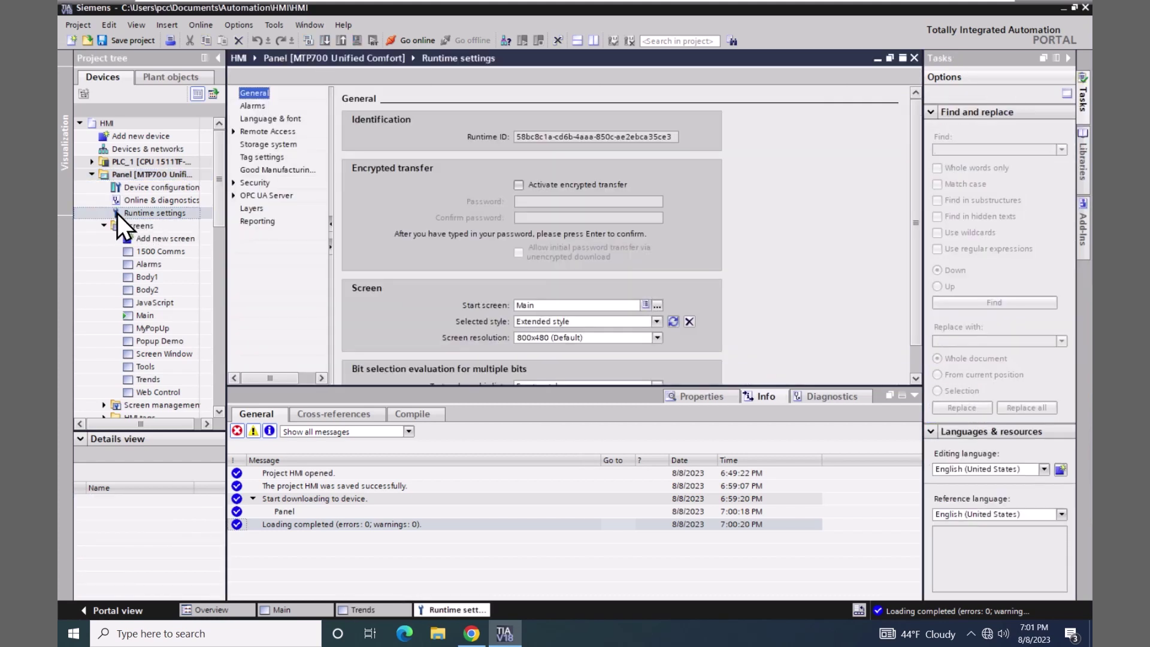
click(262, 145)
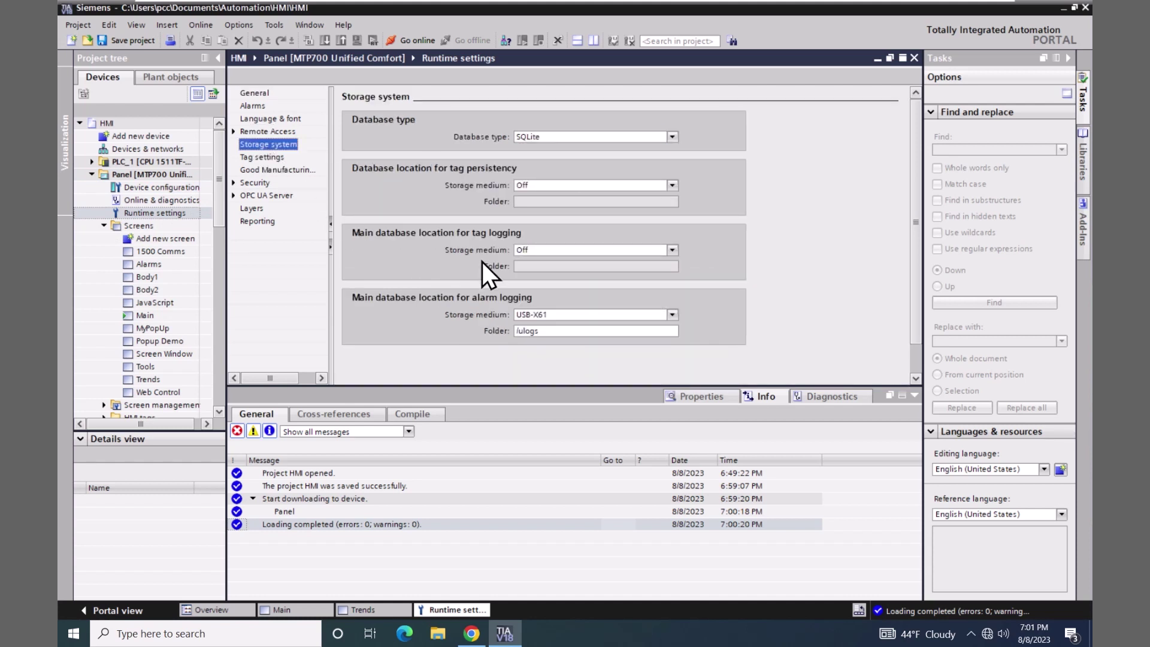
click(673, 251)
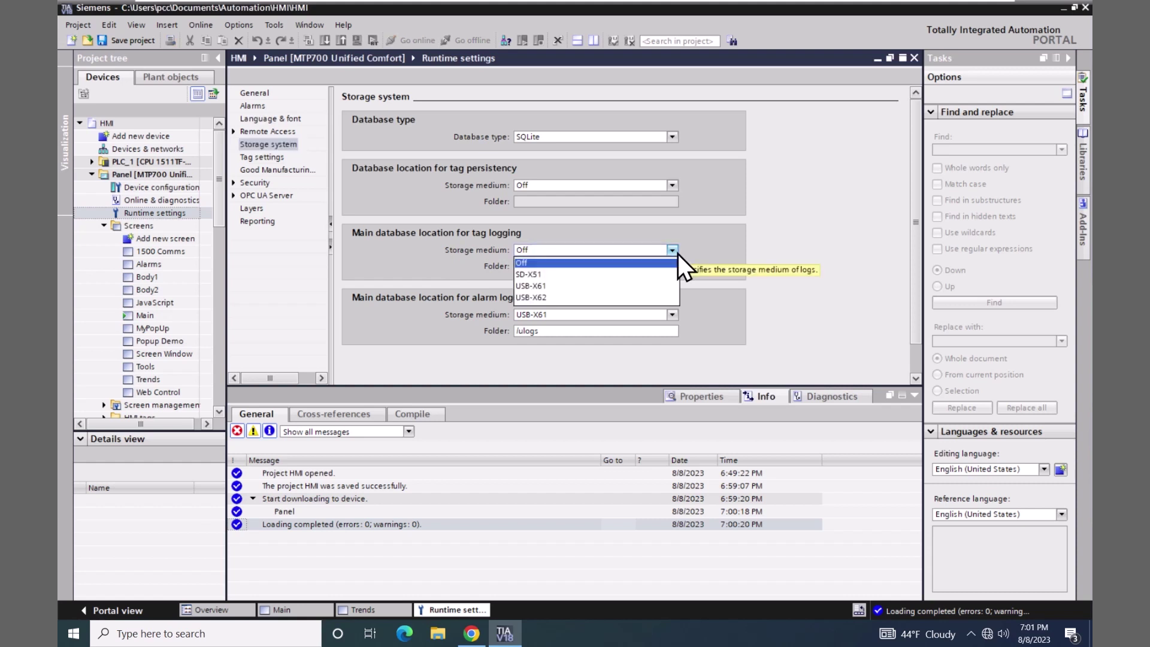
click(534, 286)
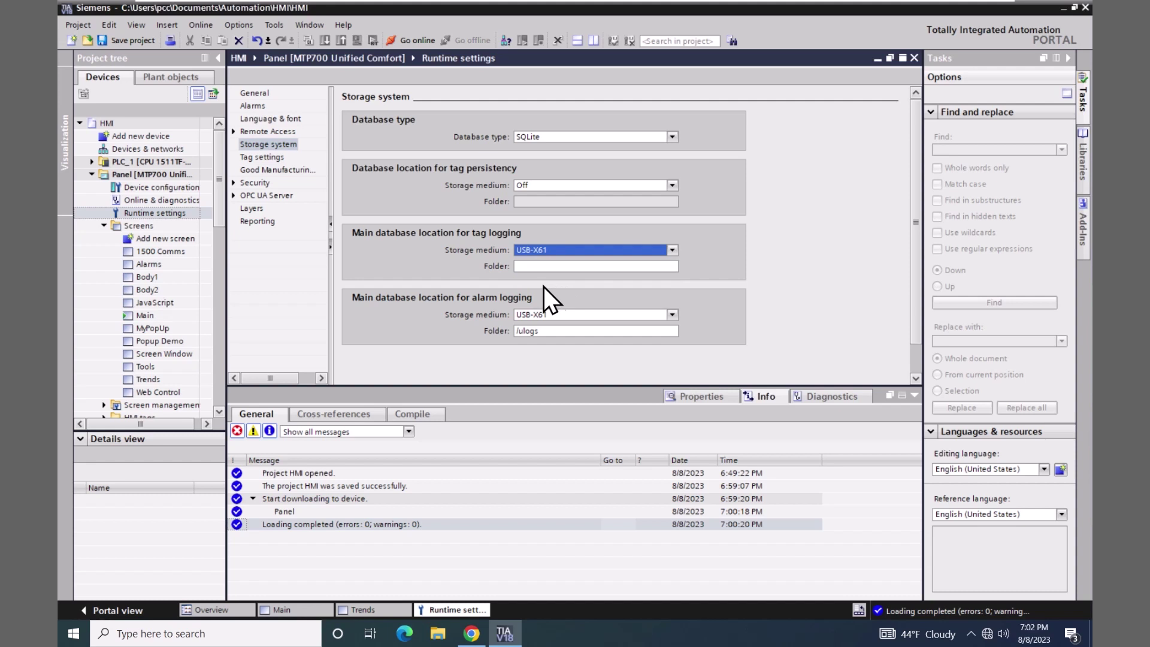
- Copy the /ulogs folder path from alarm logging into the tag-logging folder field
drag(545, 331, 499, 333)
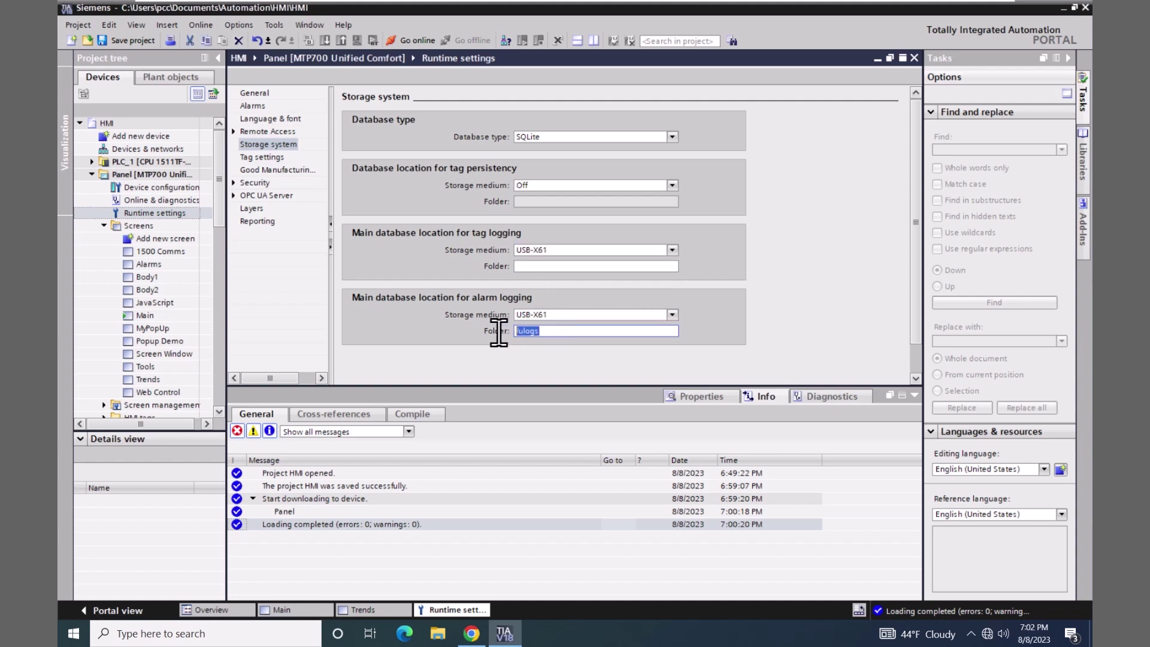
right_click(530, 332)
click(563, 349)
click(531, 266)
right_click(530, 266)
click(554, 295)
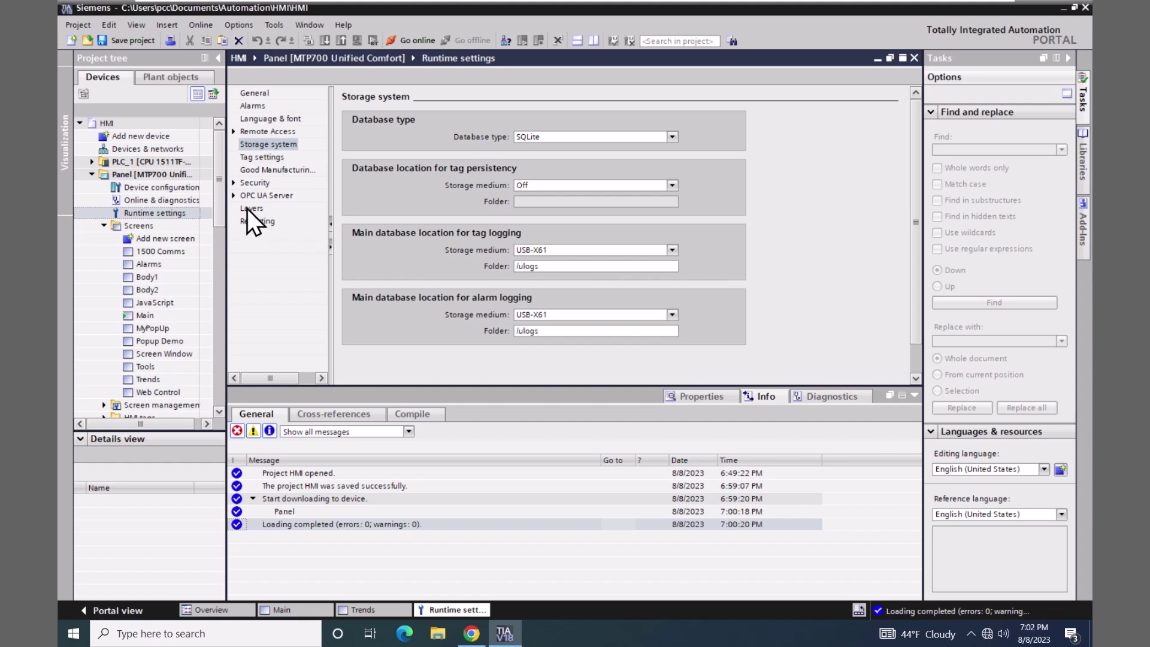
drag(220, 208, 229, 260)
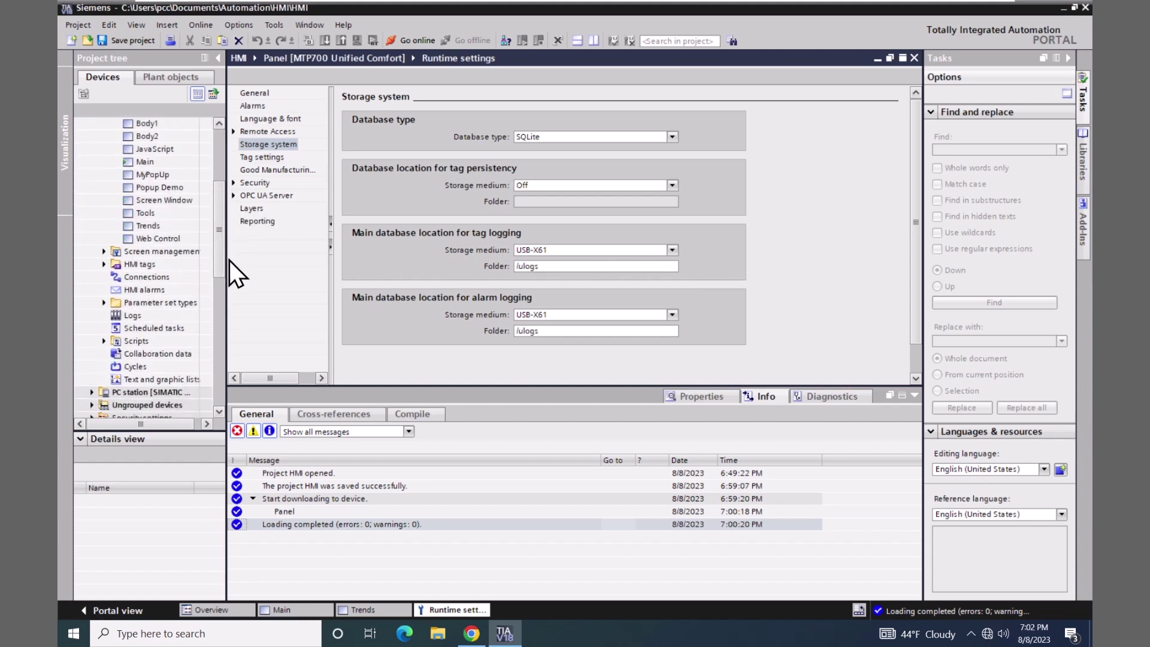
- Add a new data log named MyDataLog in the Logs editor
double_click(117, 315)
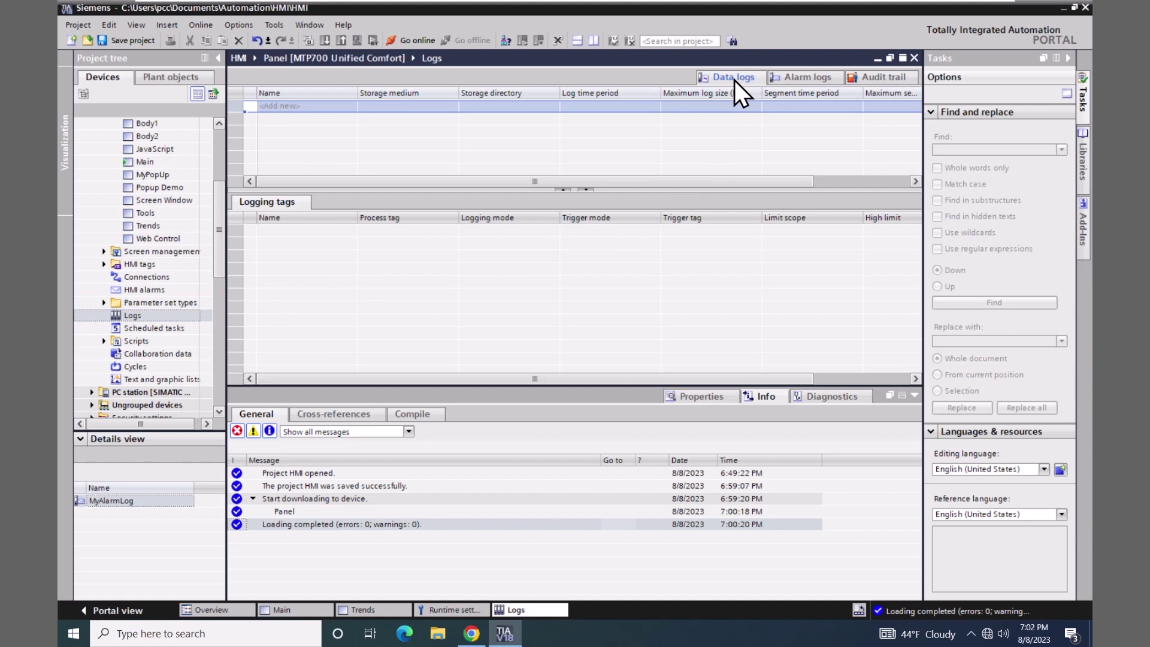
click(289, 106)
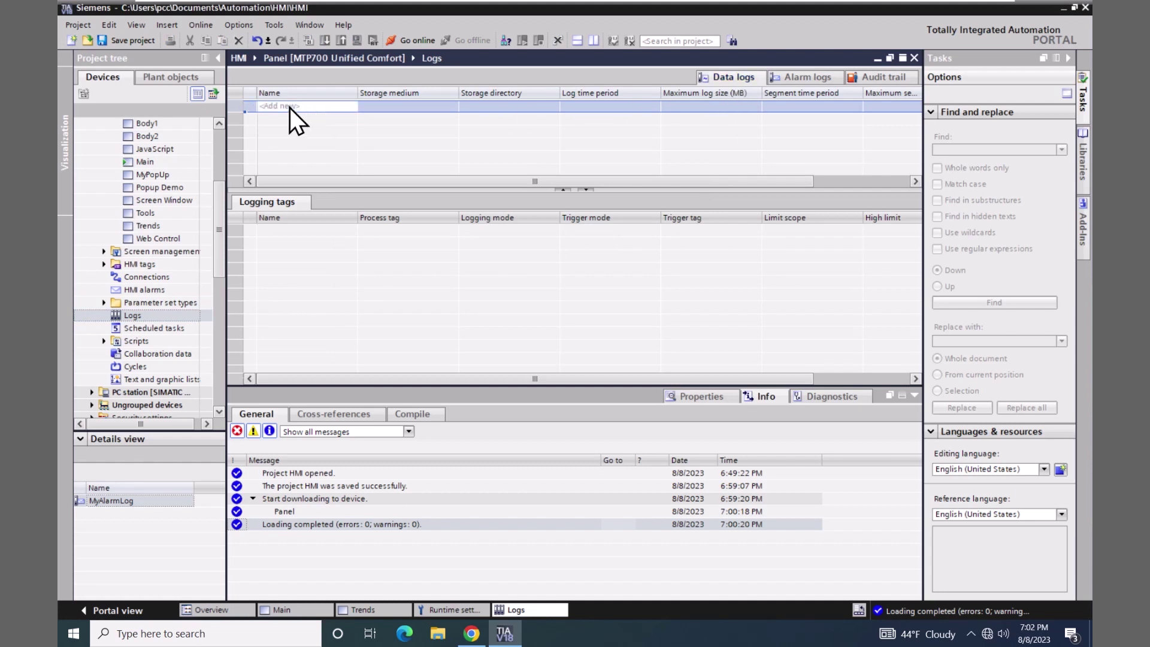
double_click(289, 106)
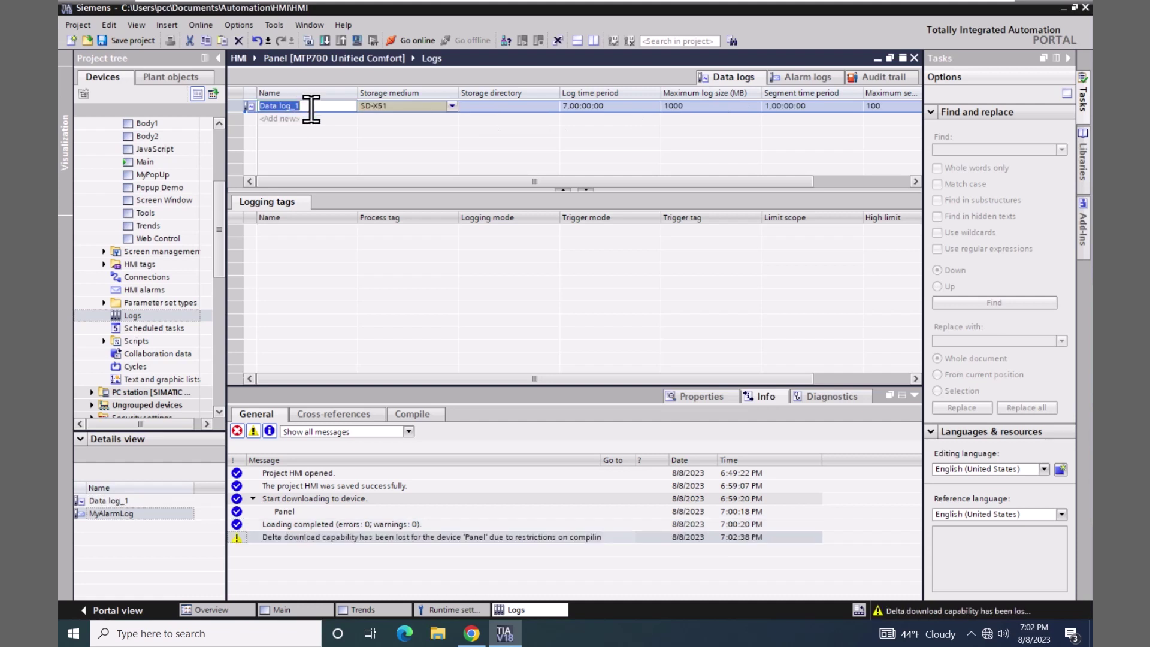
text(MyDataLog)
click(376, 121)
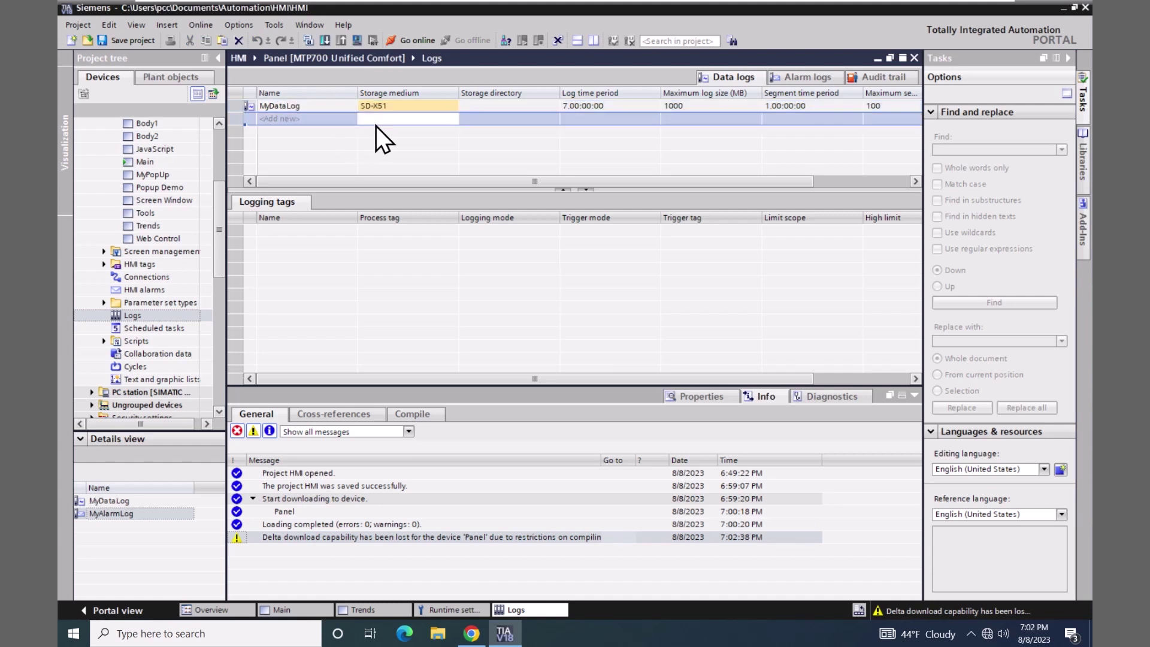
- Set MyDataLog's storage medium to USB-X61 and show its general properties
click(441, 110)
click(452, 107)
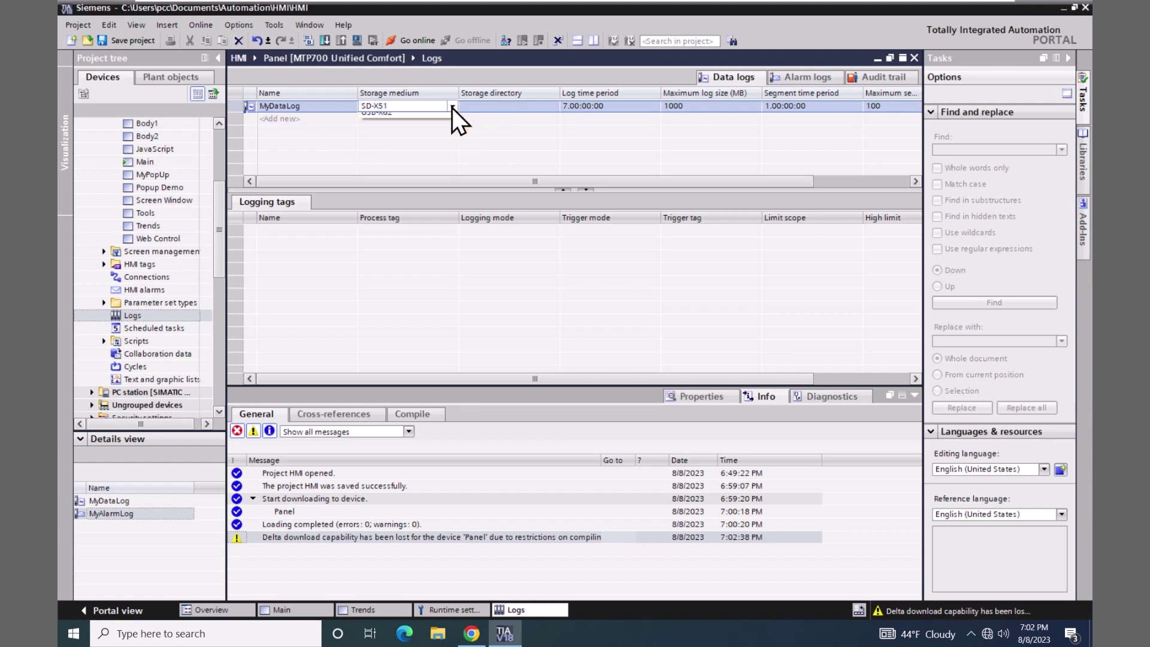
click(383, 128)
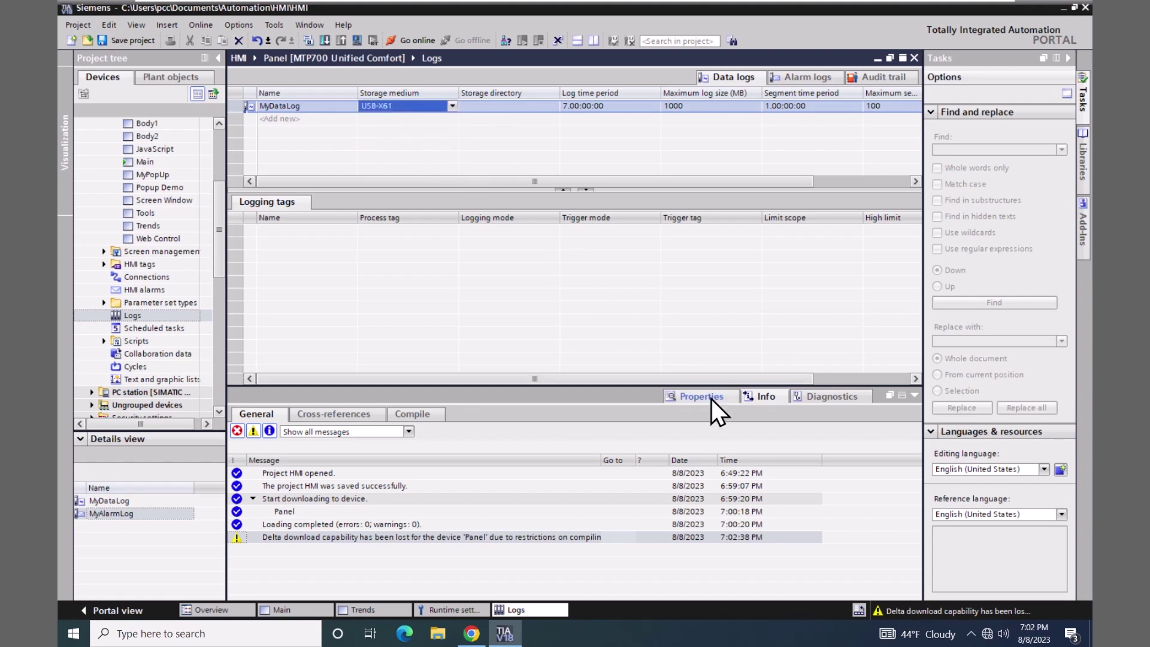
click(696, 394)
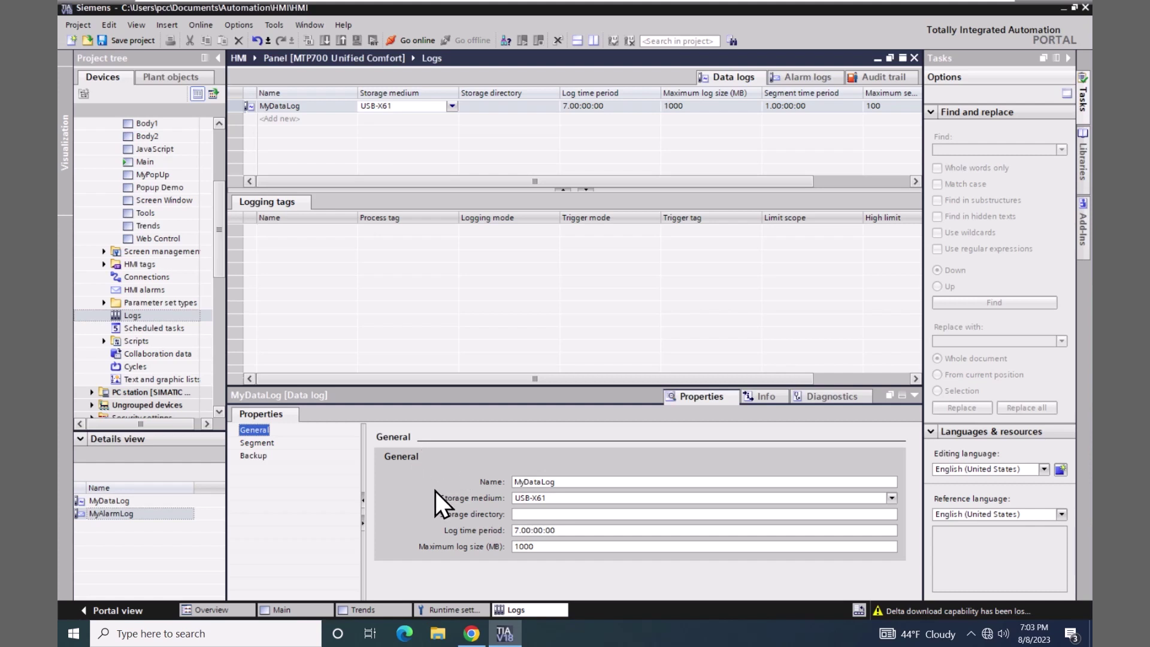
- Enter /ulogs/taglog as MyDataLog's storage directory, then view its segment settings
click(525, 514)
text(/)
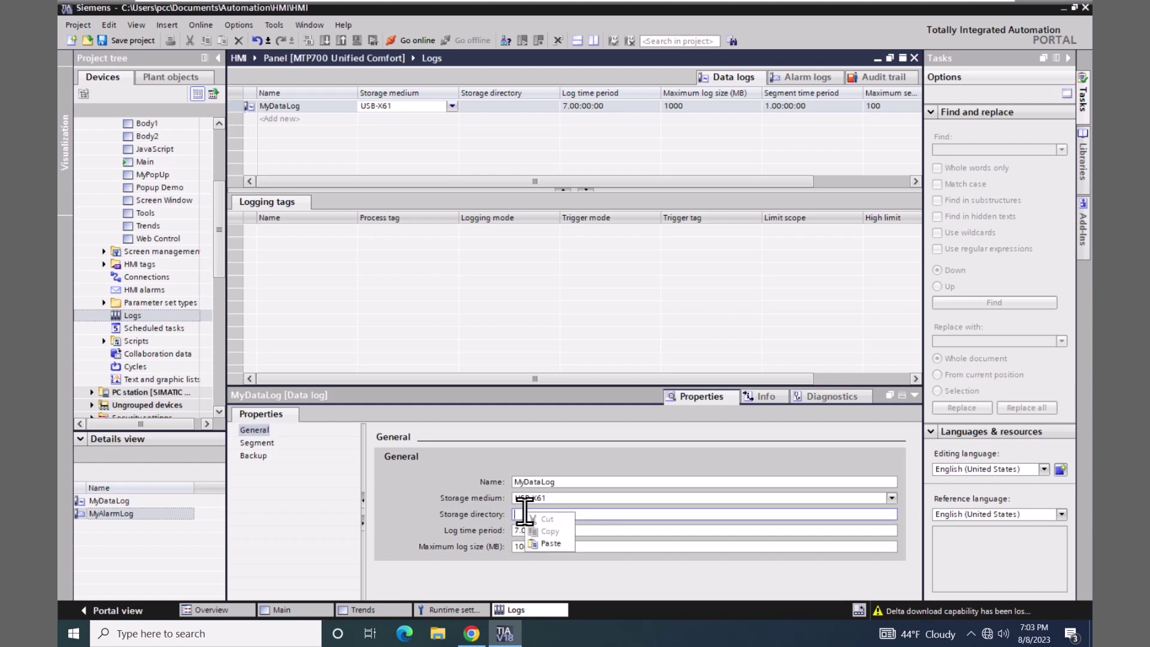
click(548, 548)
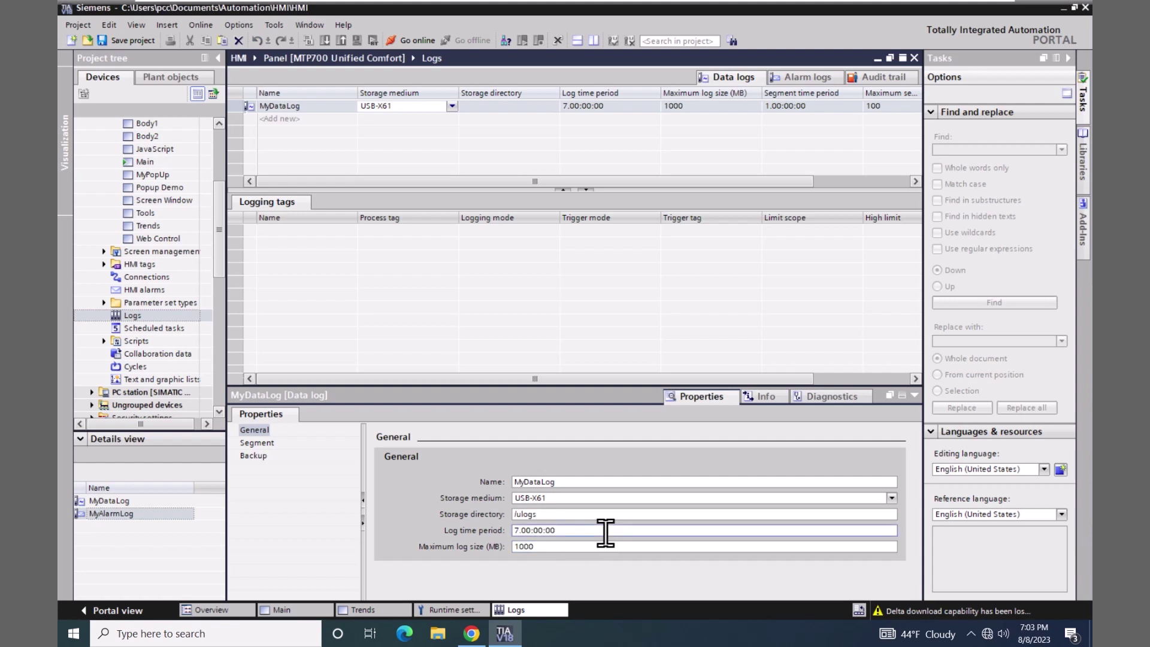
text(/taglog)
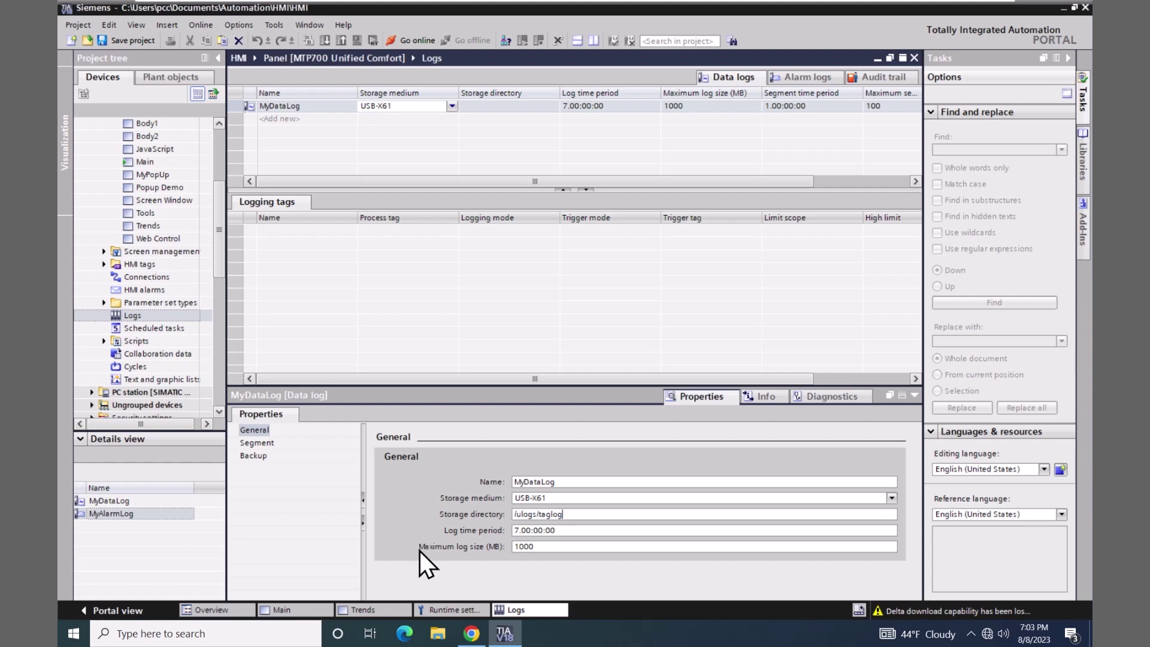
click(268, 443)
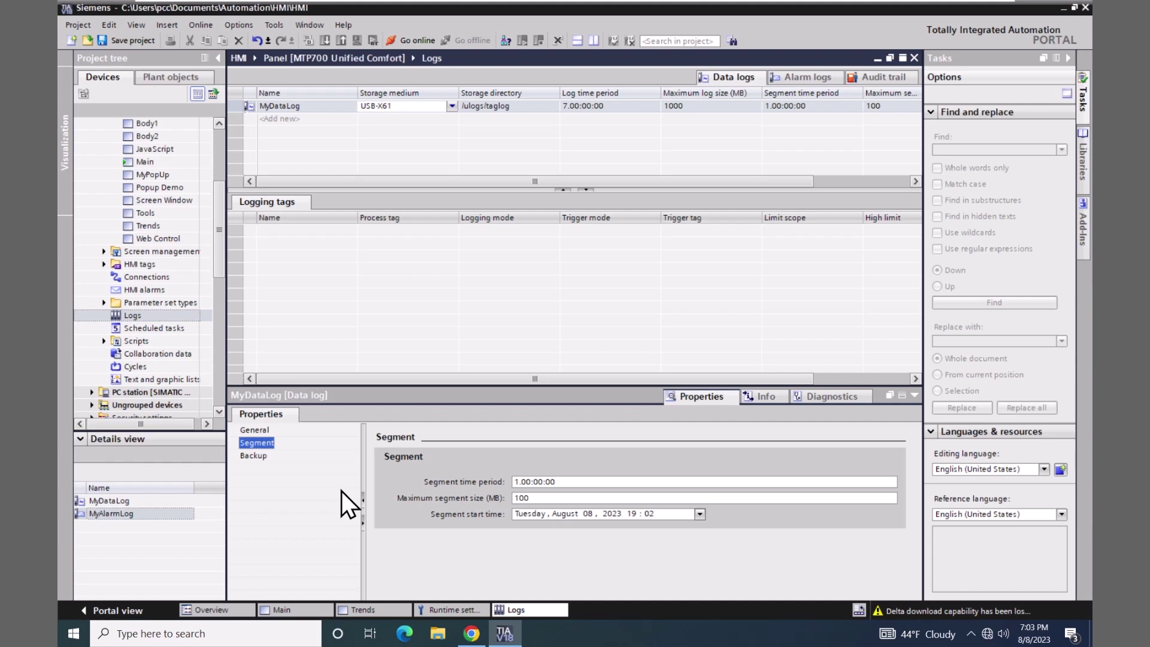
- In HMI Demo Tags, add logging tag LoggingTag_1 for Int_Tag_1
click(103, 264)
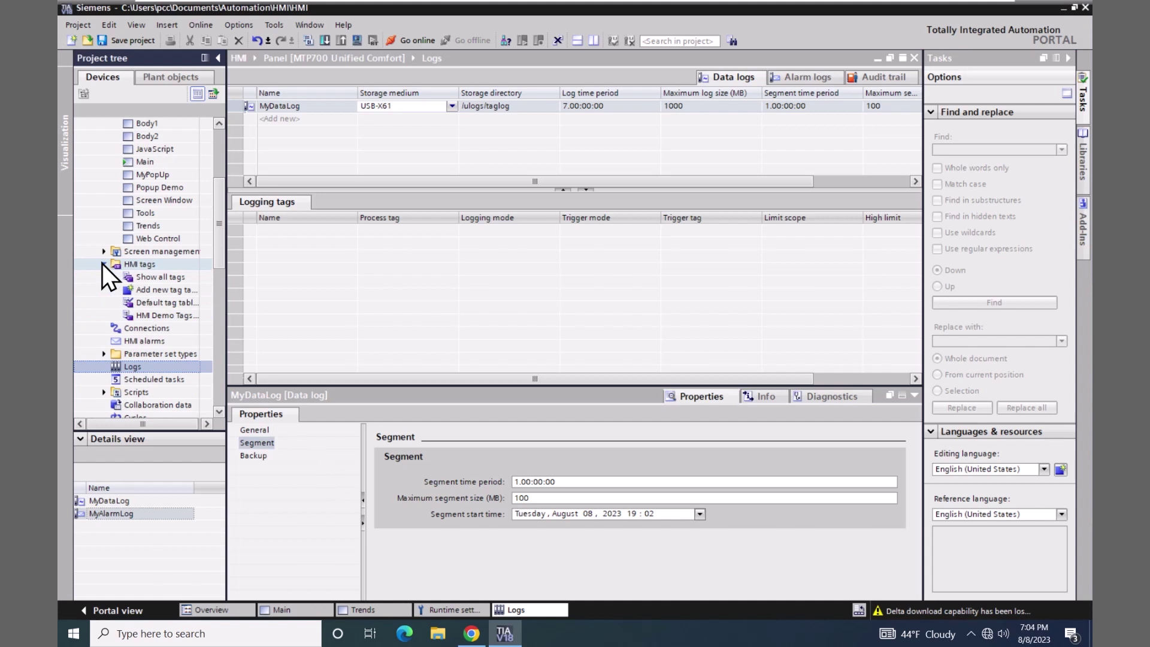
double_click(131, 314)
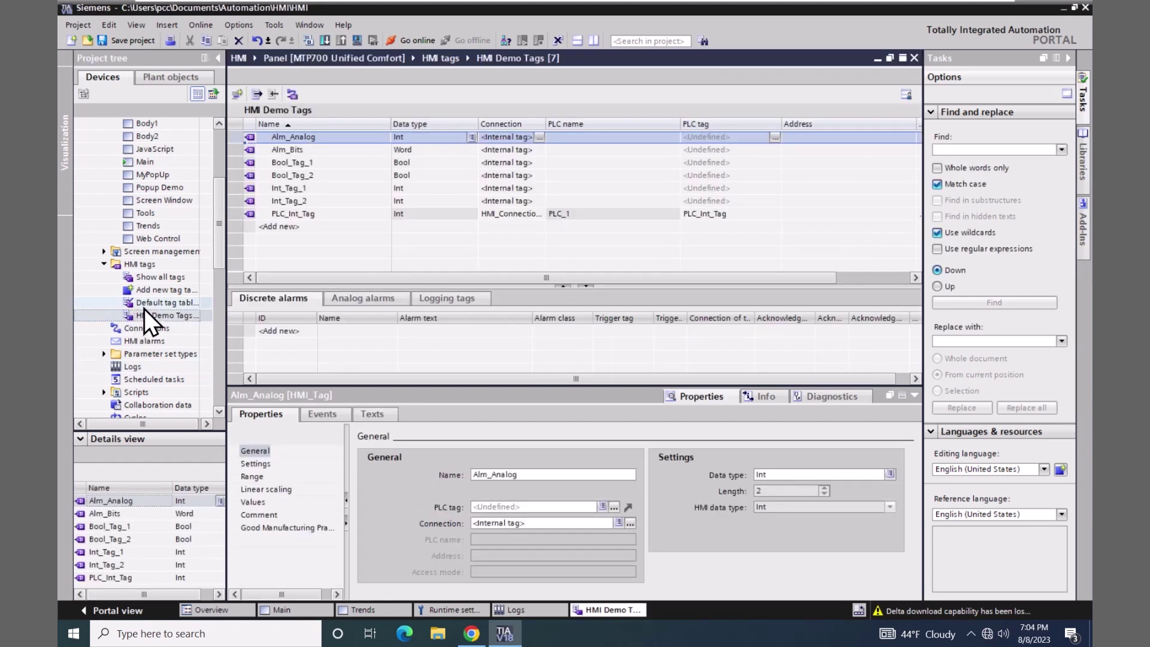
click(253, 189)
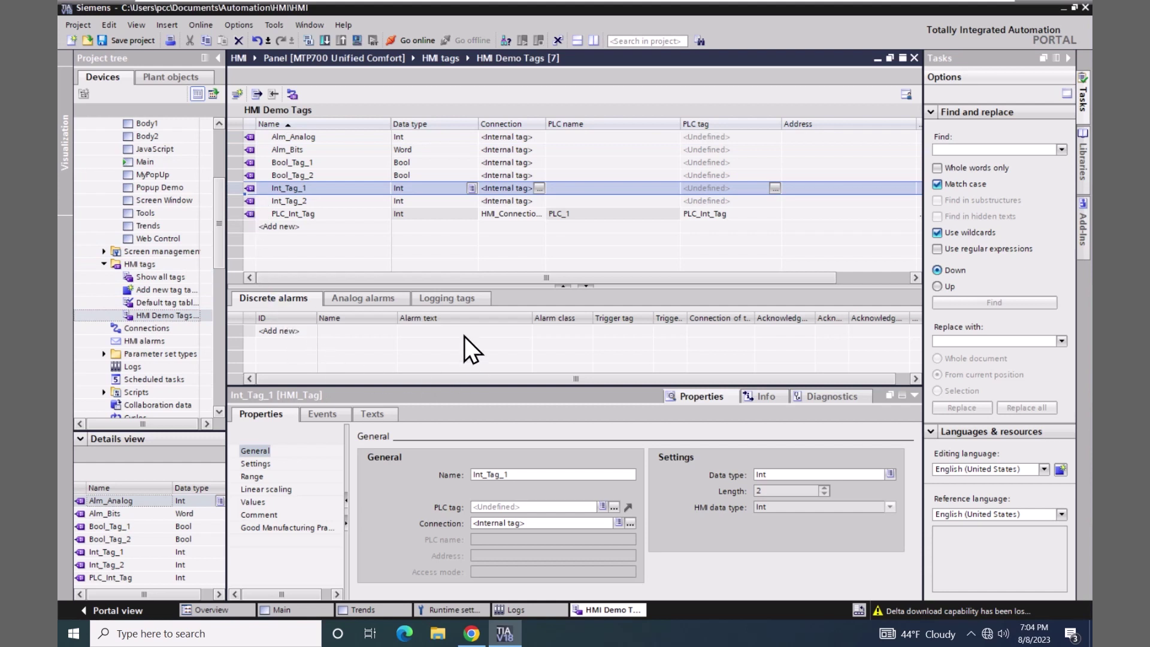
click(452, 300)
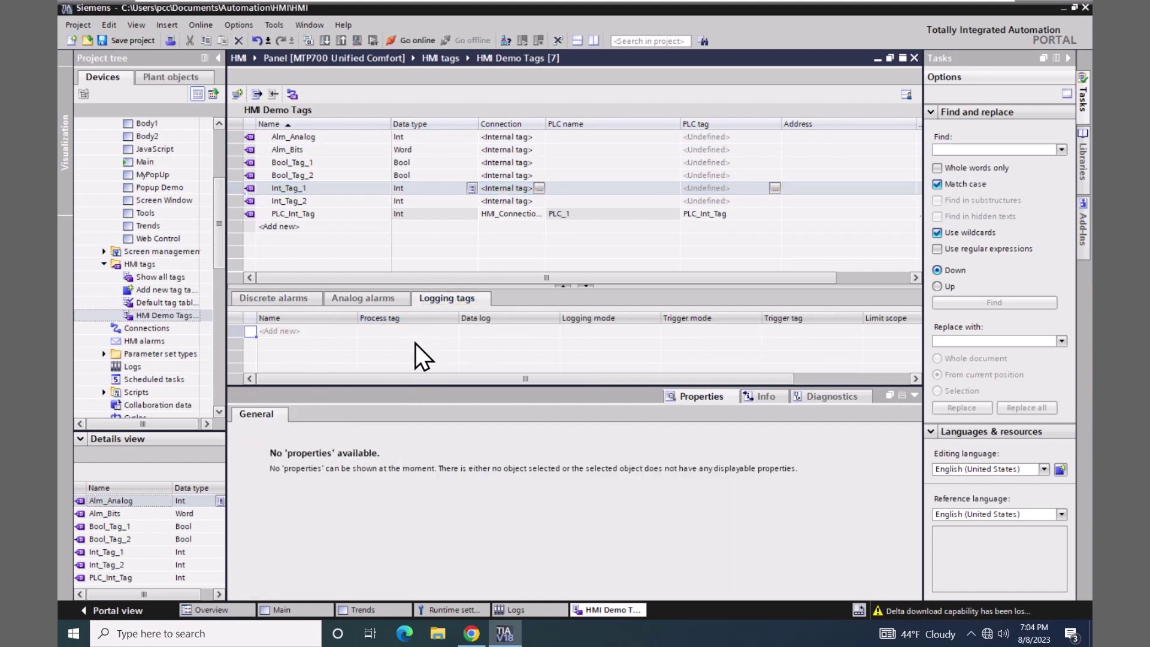
double_click(282, 331)
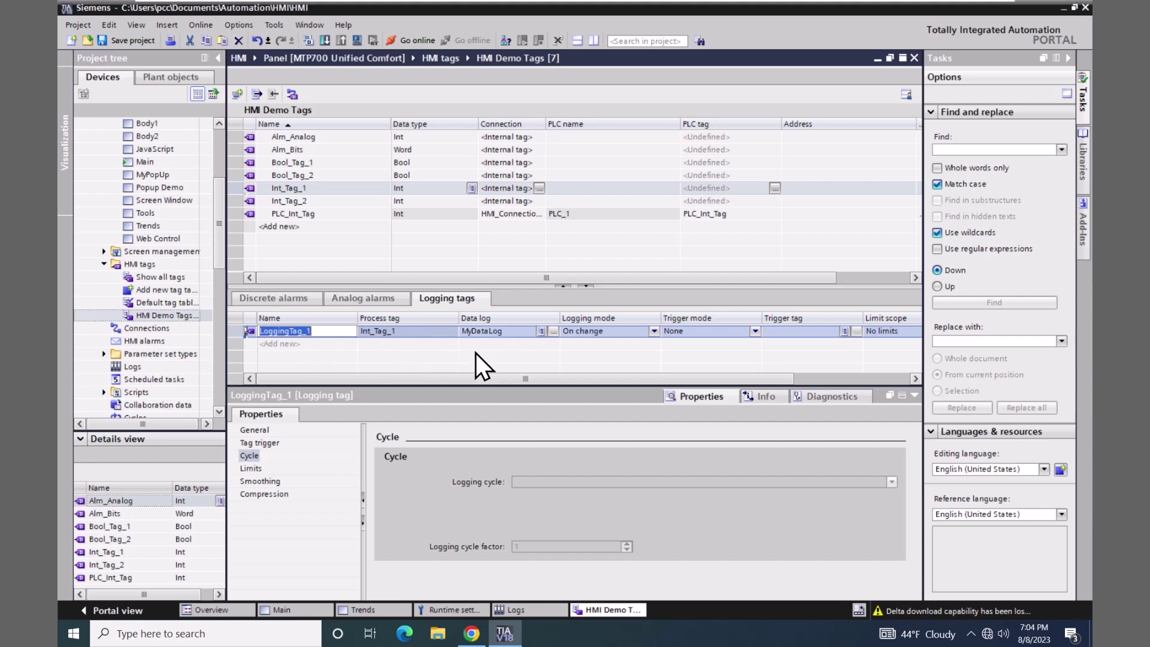
click(494, 358)
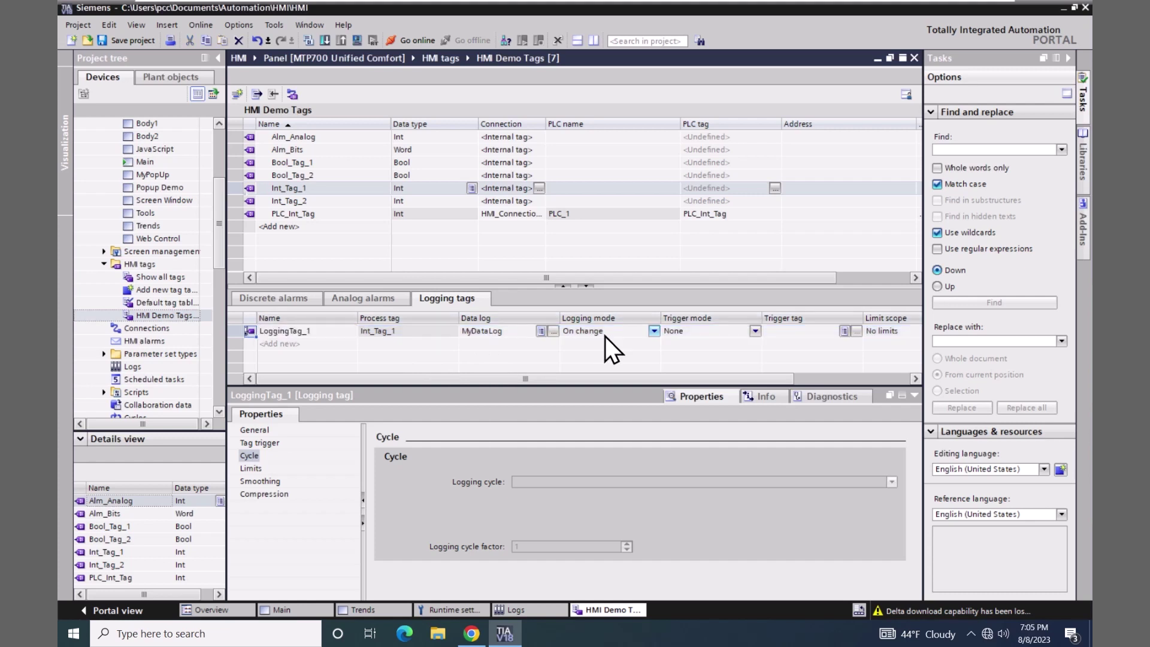
- Set LoggingTag_1's logging mode to Cyclic with a T2s logging cycle
click(654, 331)
click(654, 331)
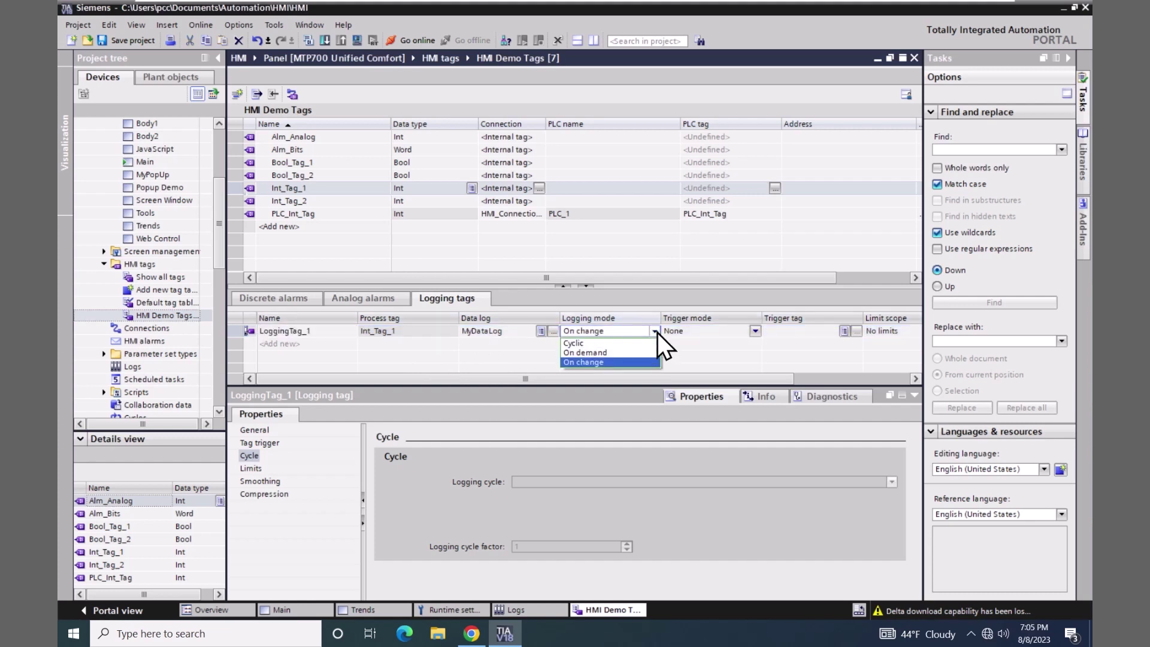
click(576, 344)
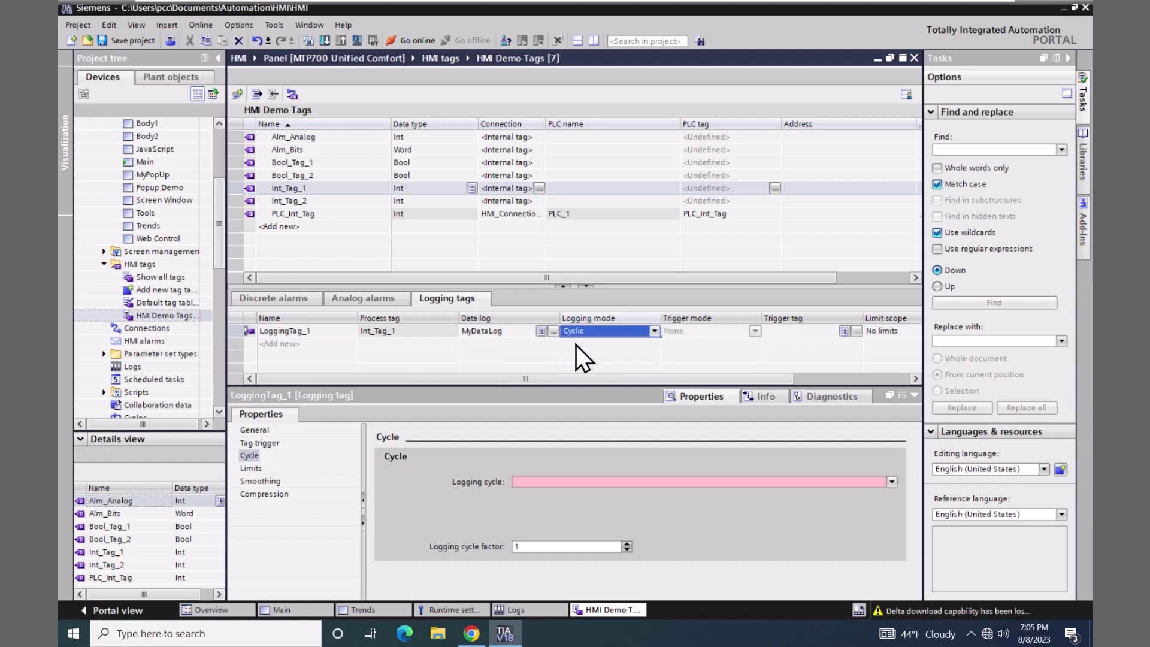
click(891, 482)
click(520, 530)
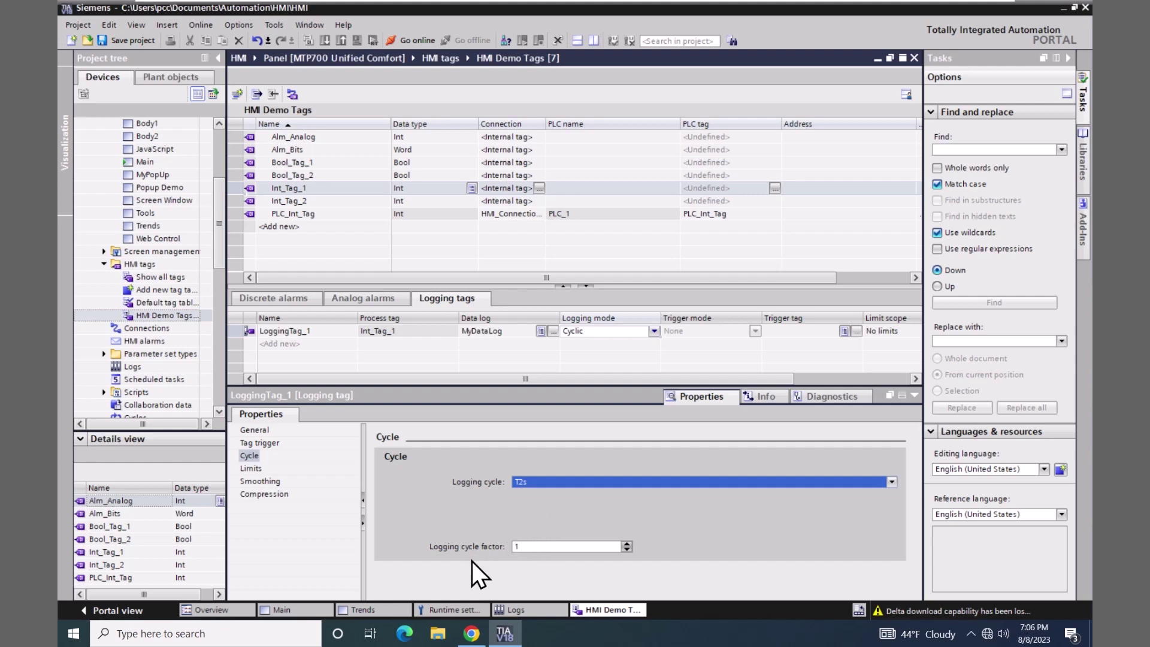
- On the Trends screen, change the trend's Data source Y type to Logging tag
click(391, 609)
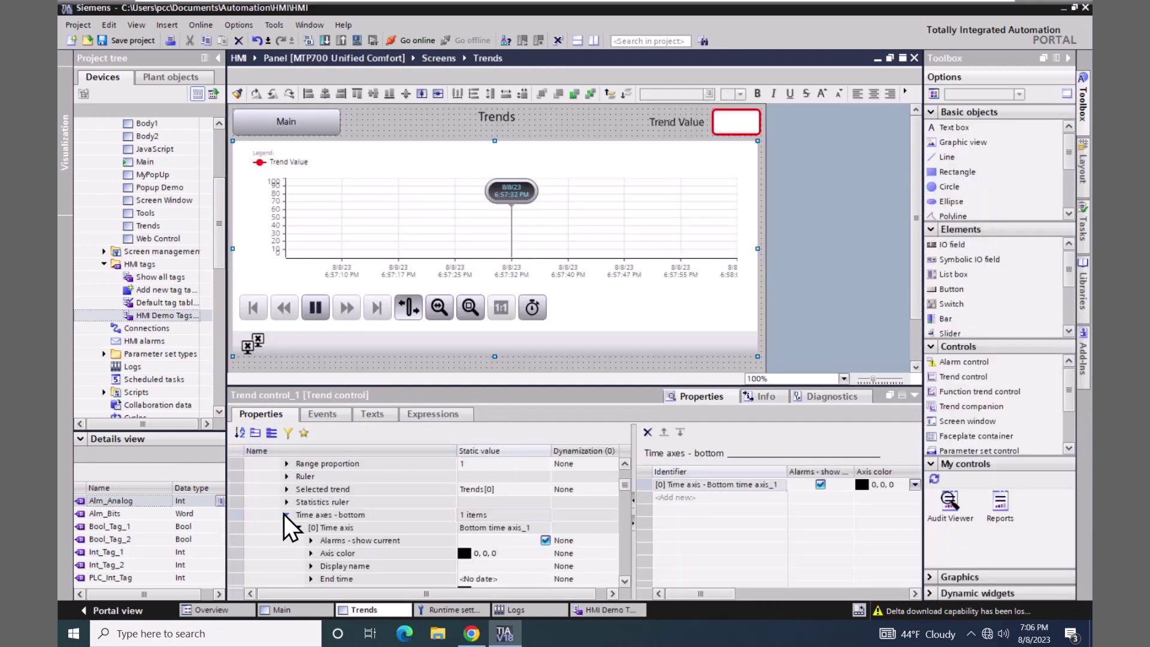
click(285, 514)
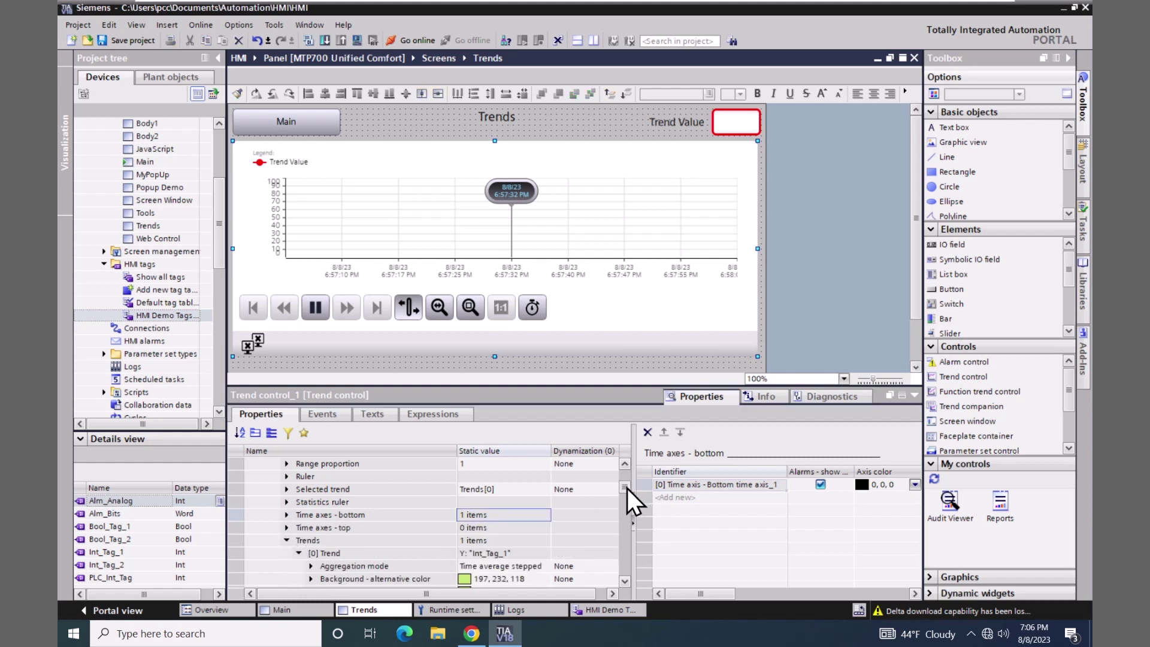
drag(627, 487, 620, 502)
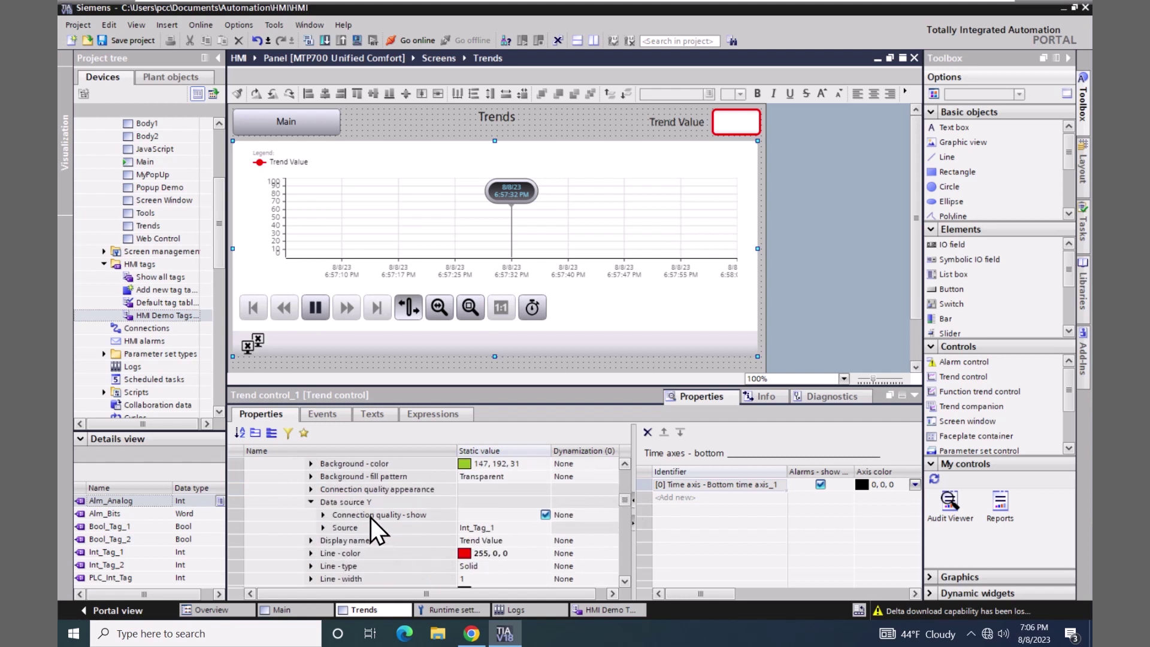
click(515, 526)
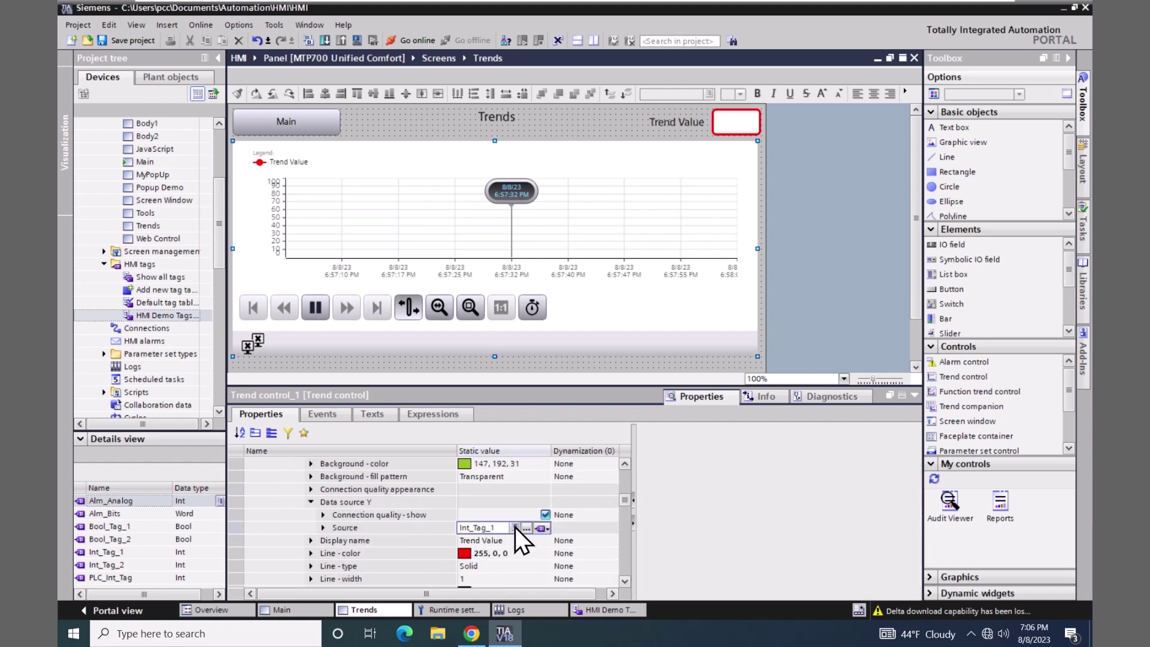
click(544, 531)
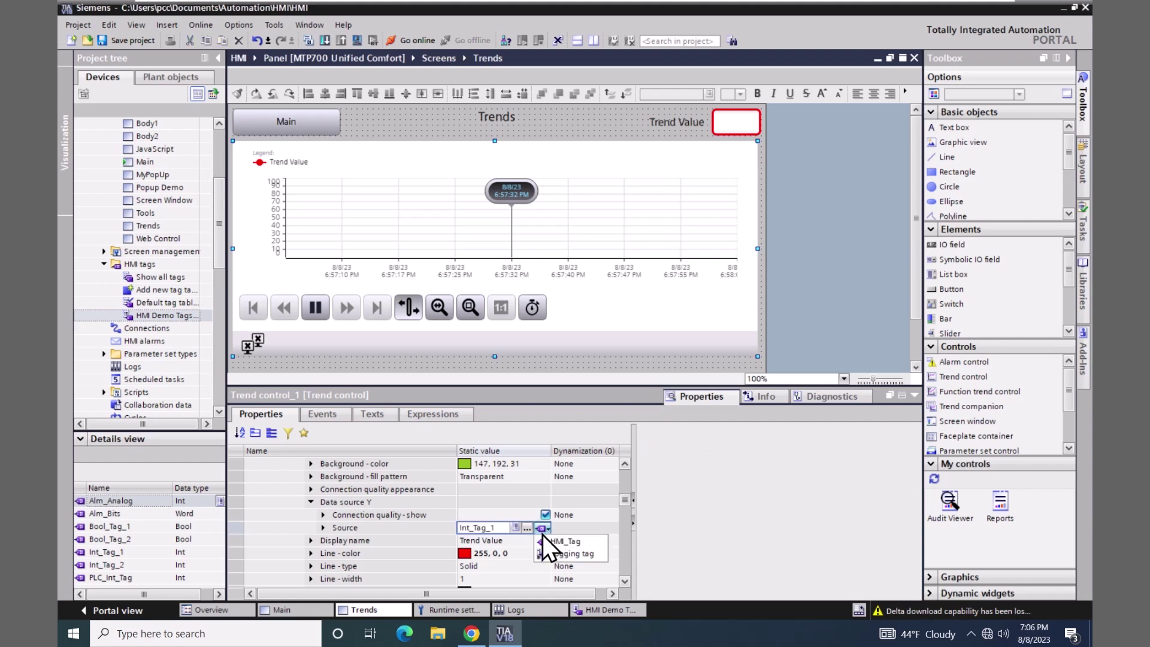
click(558, 555)
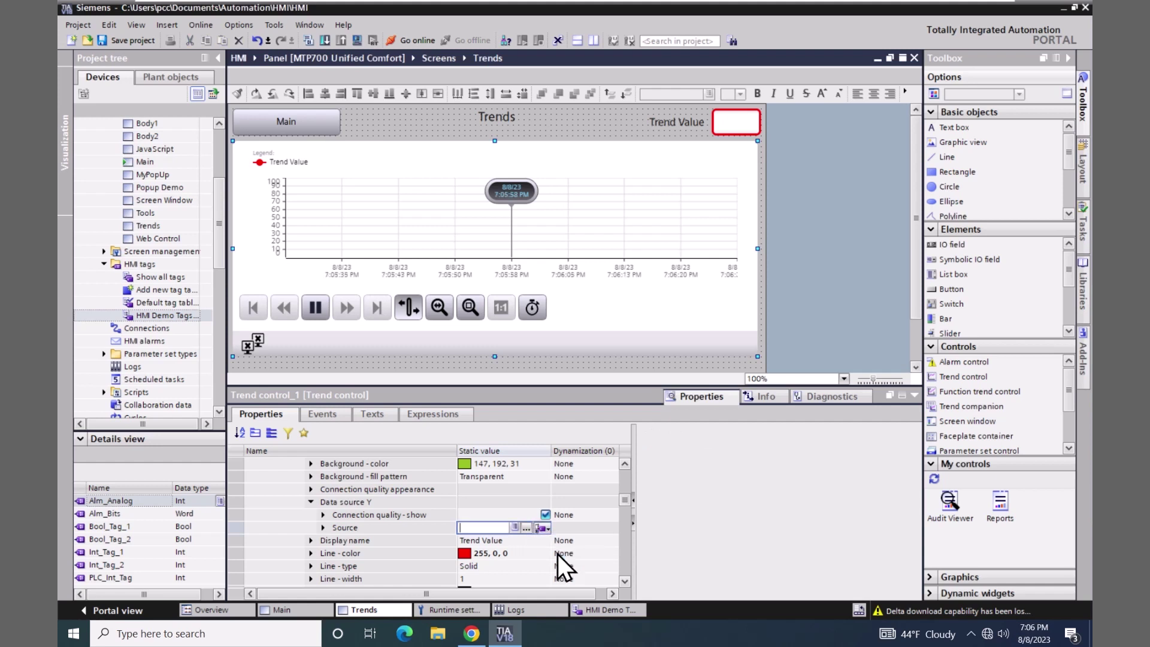
- Choose Int_Tag_1:LoggingTag_1 from MyDataLog as the trend's data source
click(527, 528)
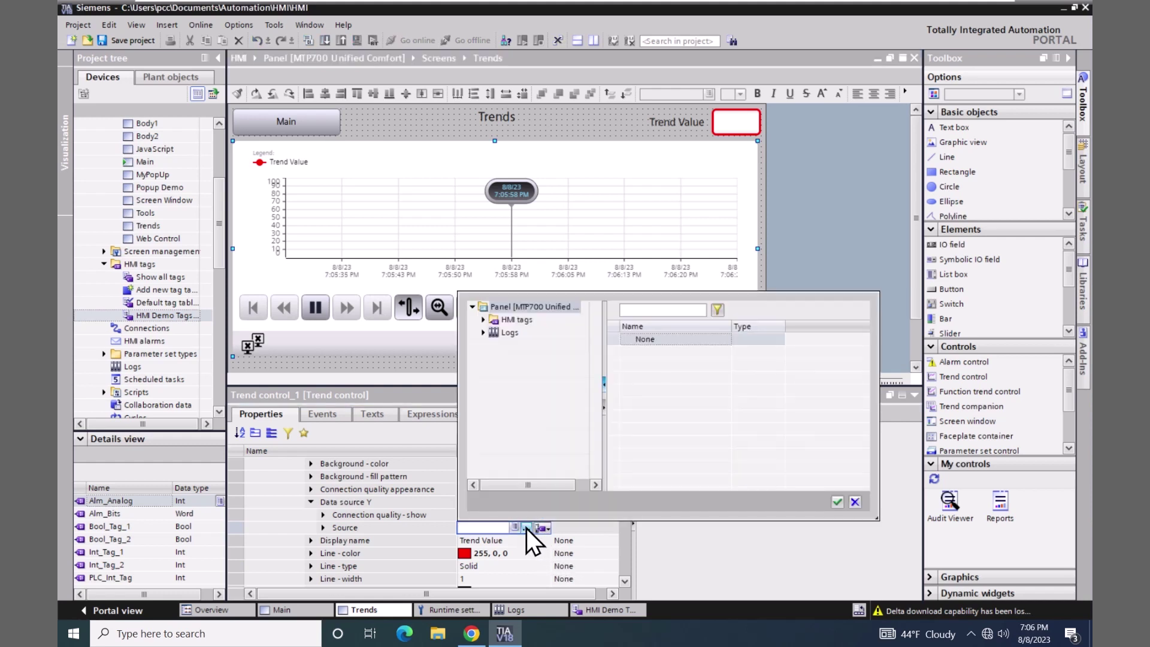
click(484, 333)
click(520, 344)
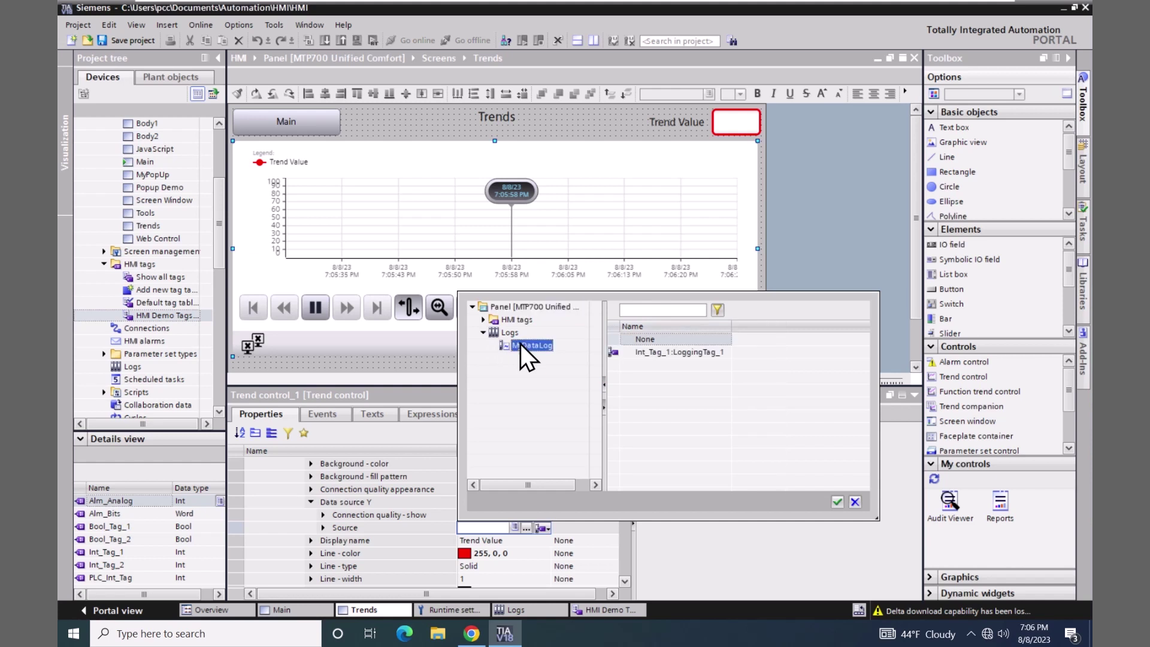
click(662, 352)
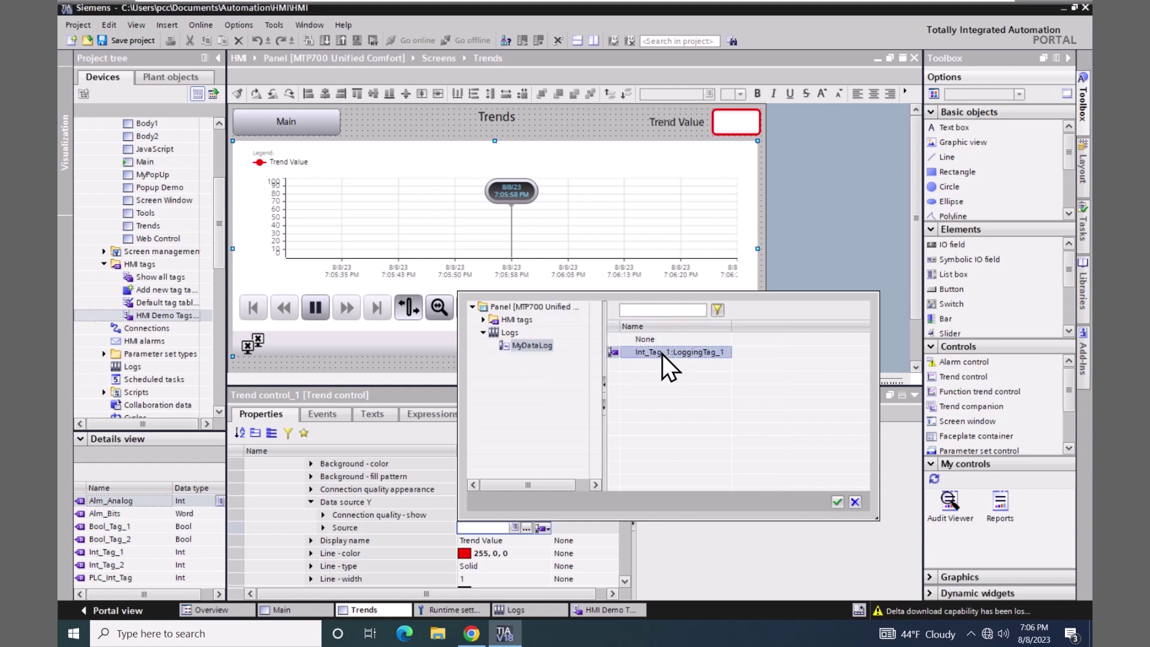
click(836, 502)
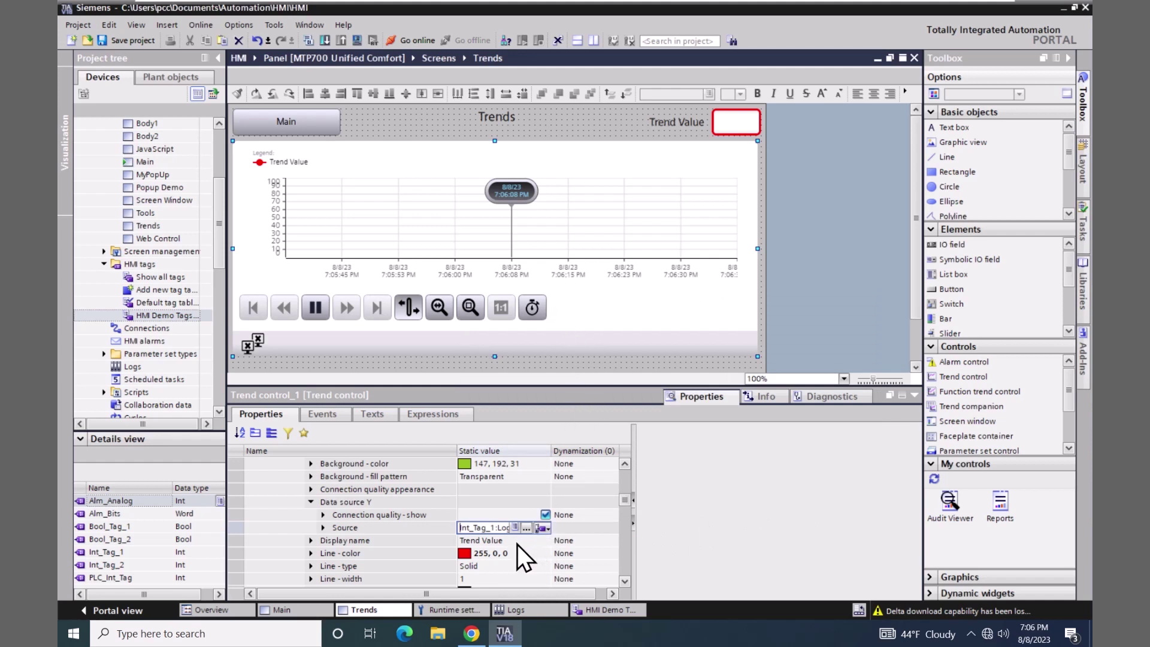
- Expand the trend control's Miscellaneous > Function bar > Elements properties
click(310, 502)
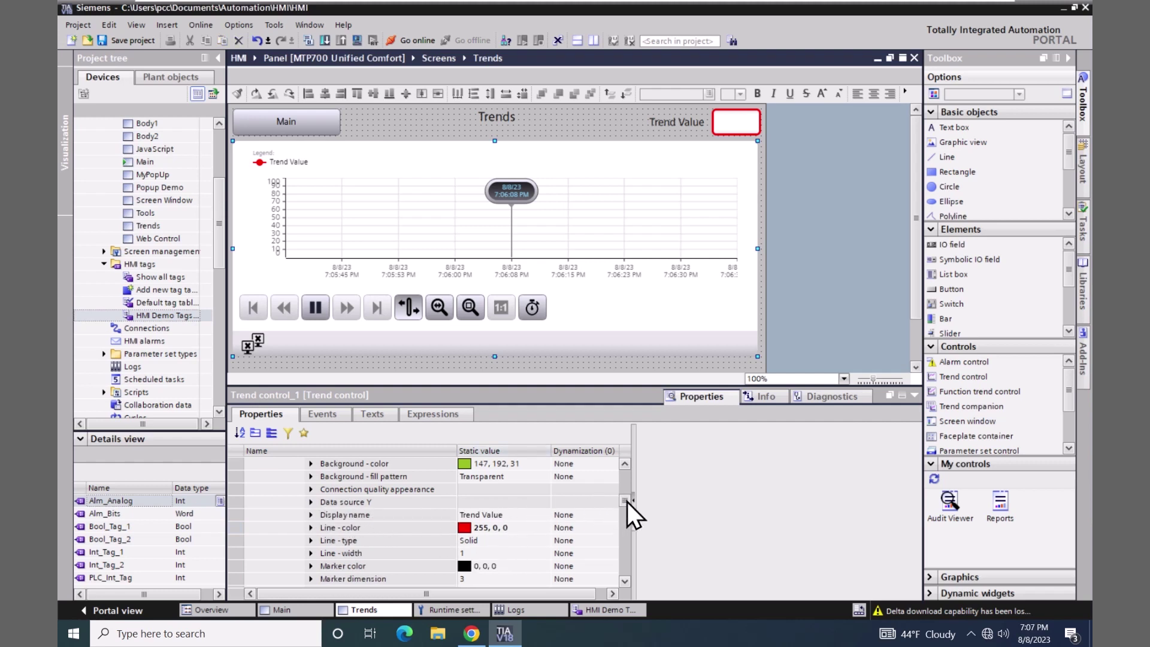
drag(627, 502, 626, 557)
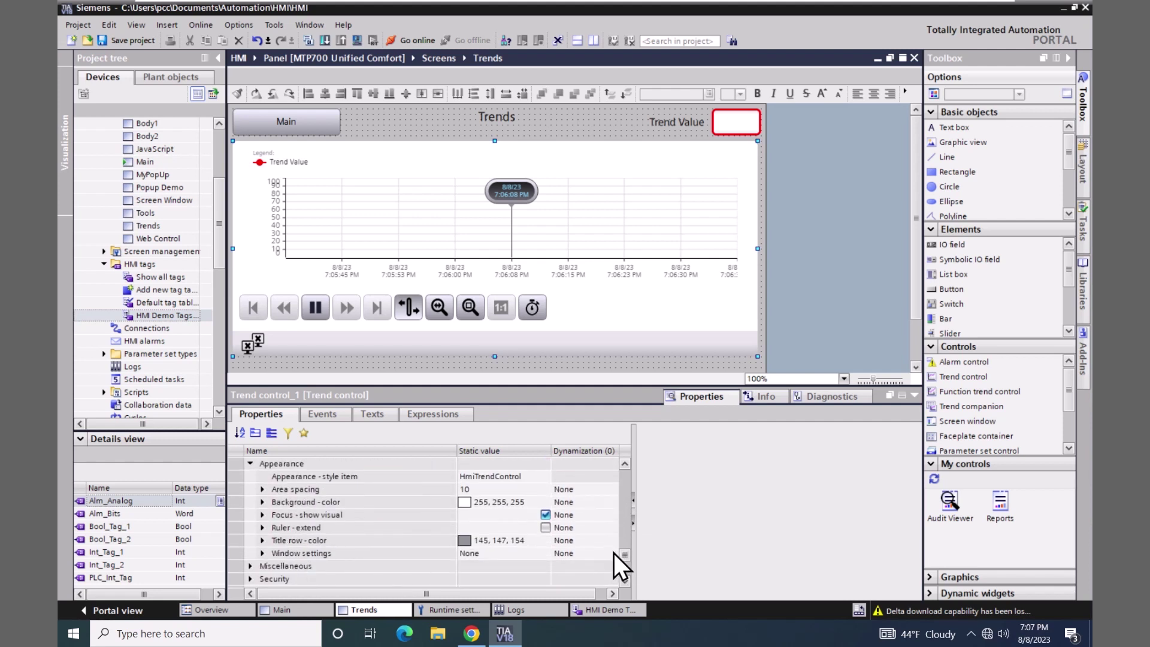
click(251, 567)
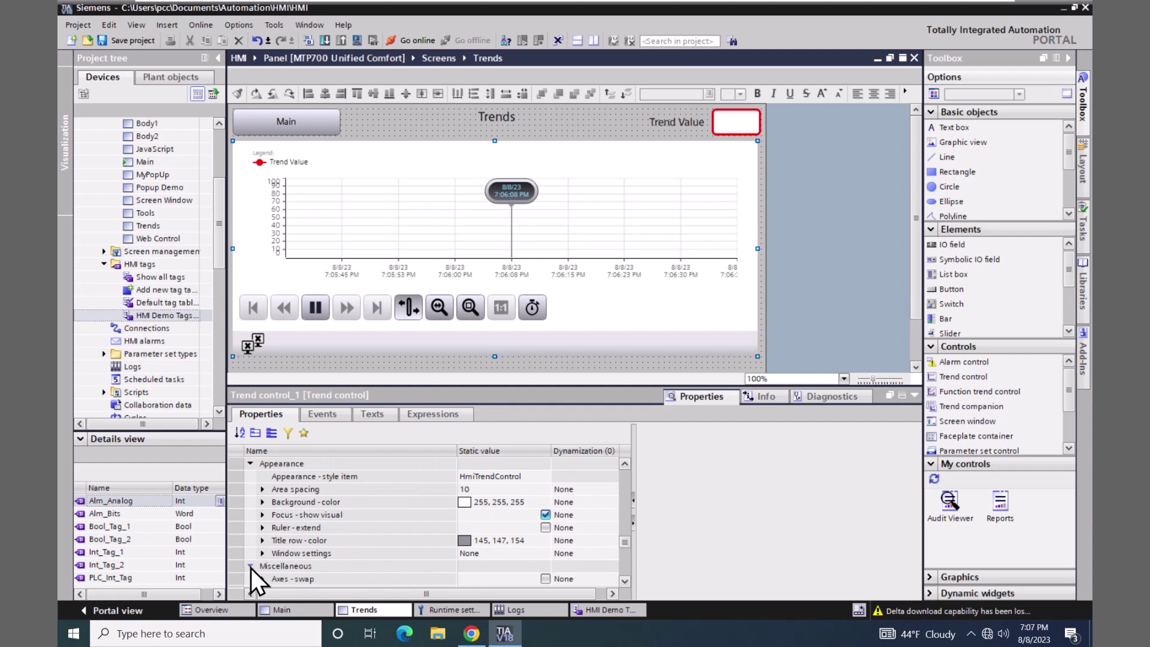
drag(625, 585, 625, 584)
click(626, 585)
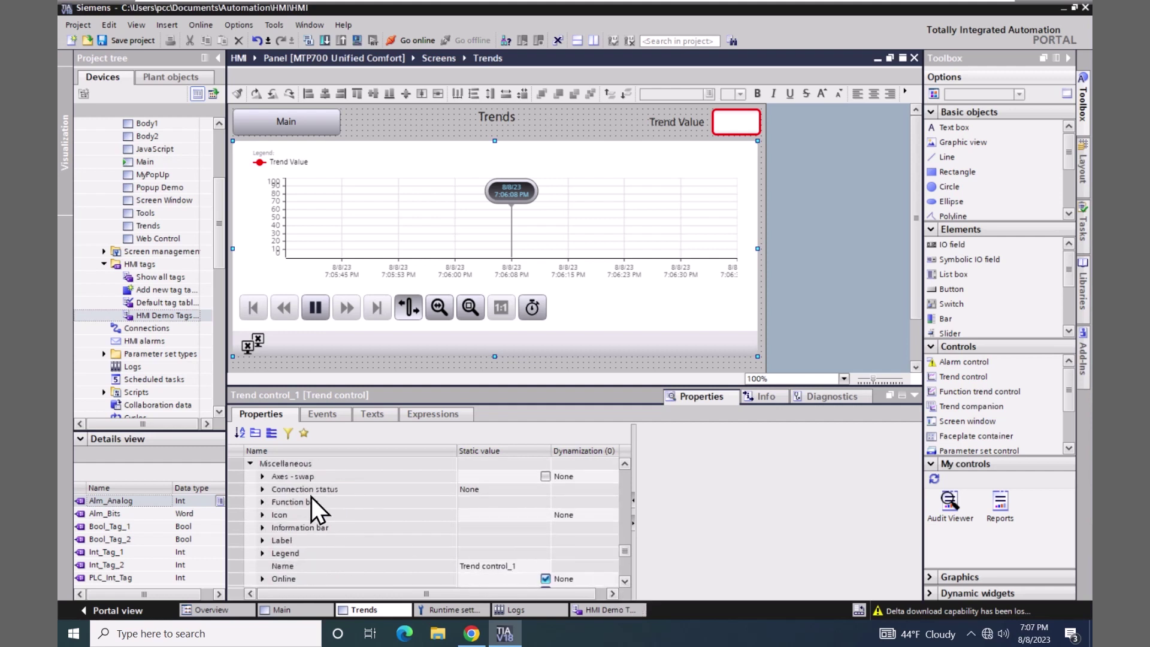
click(263, 503)
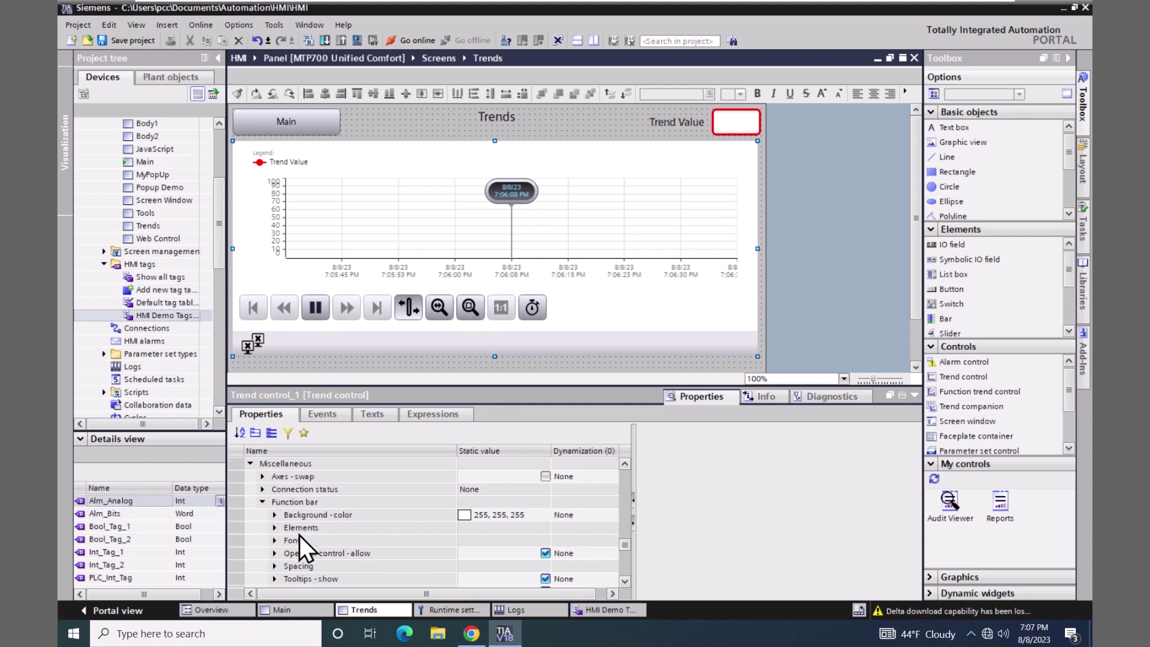
click(275, 527)
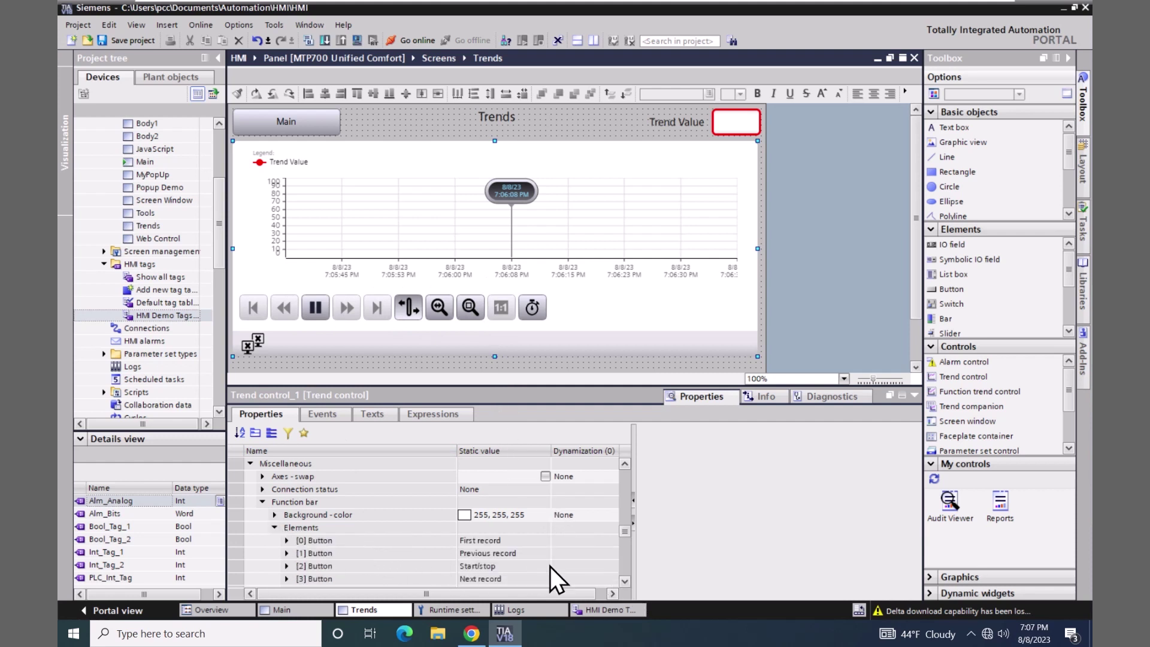
- Turn on Visibility for the [16] Select trends button element
scroll(625, 583, down, 5)
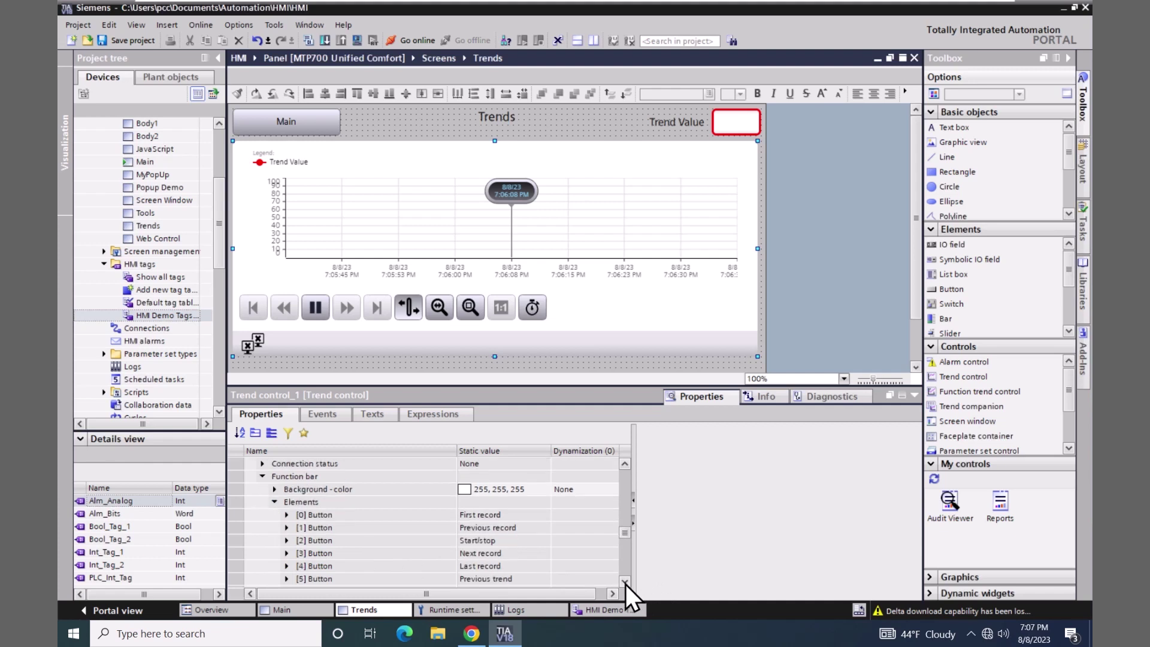
scroll(626, 584, down, 8)
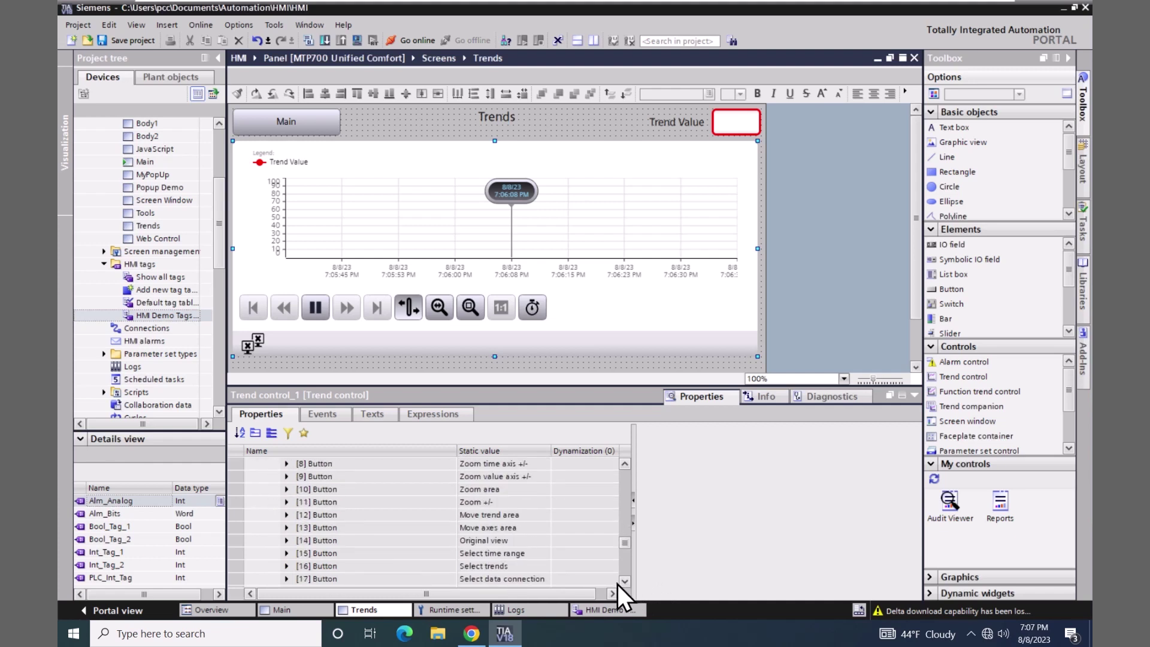
click(286, 566)
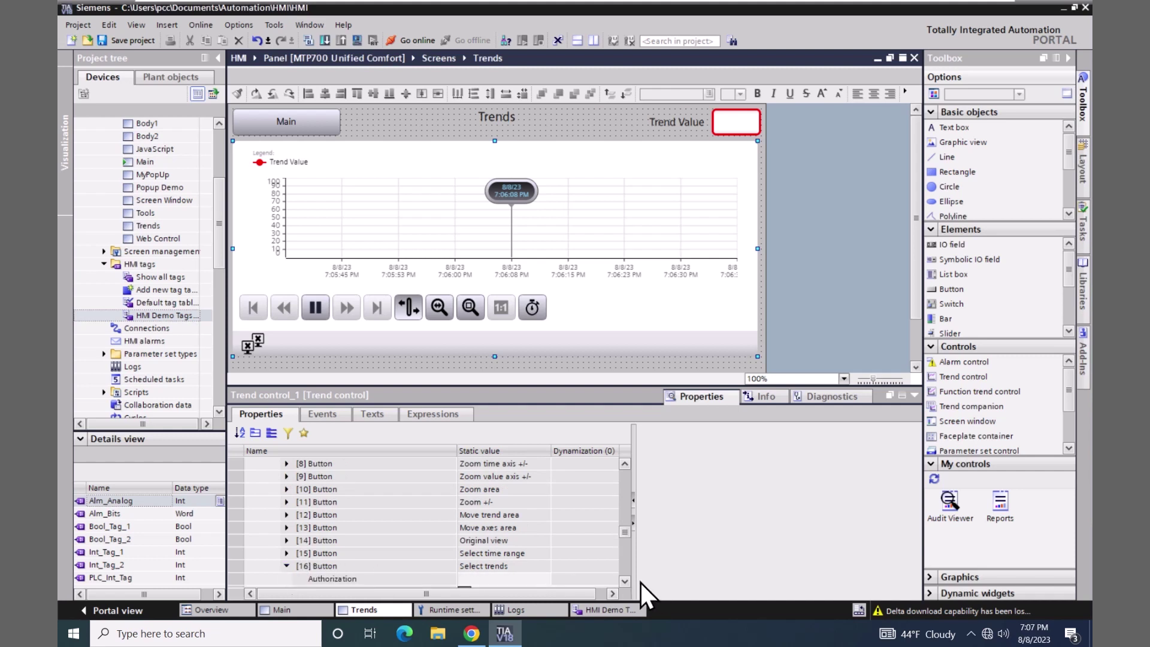
scroll(624, 581, down, 5)
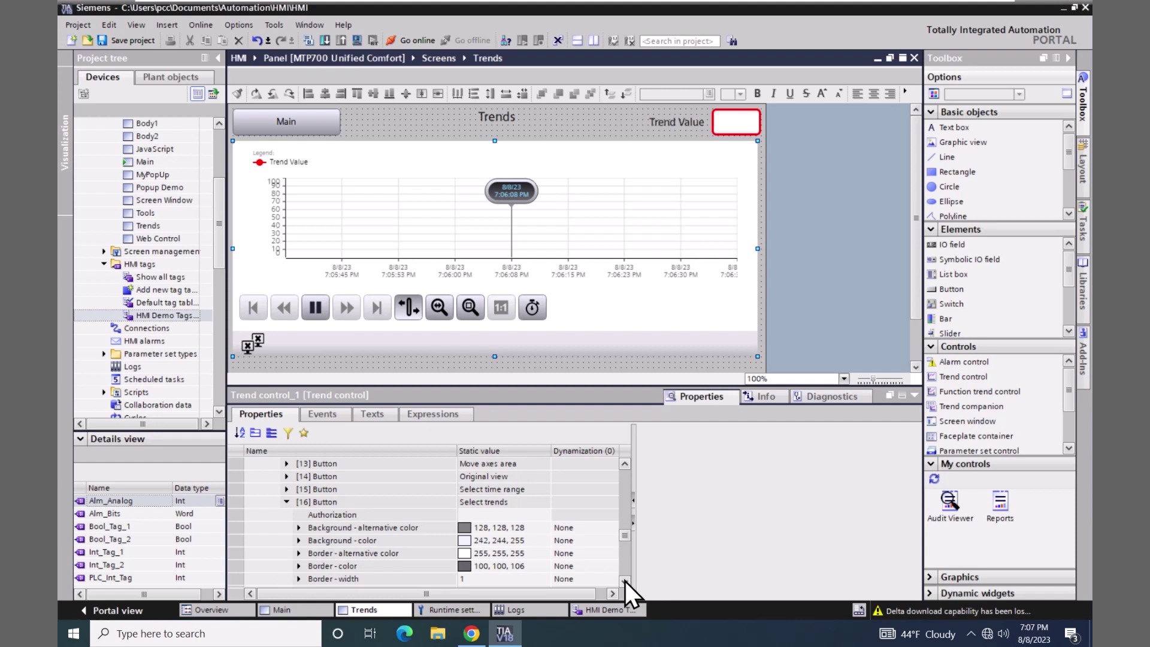
scroll(624, 581, down, 10)
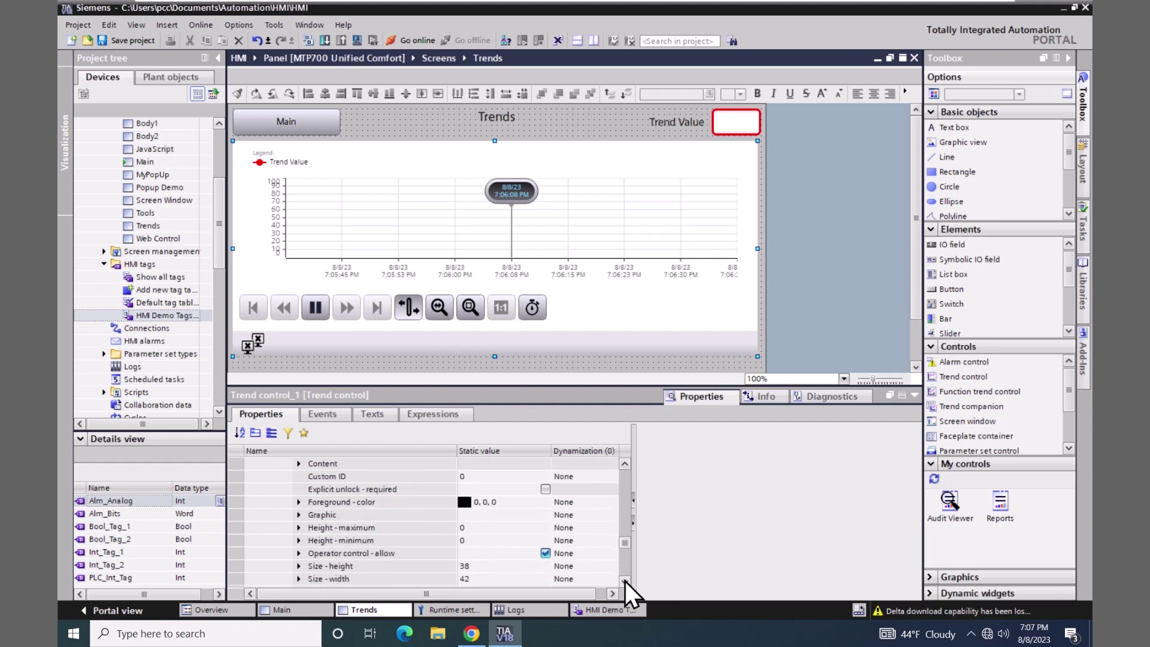
scroll(624, 581, down, 4)
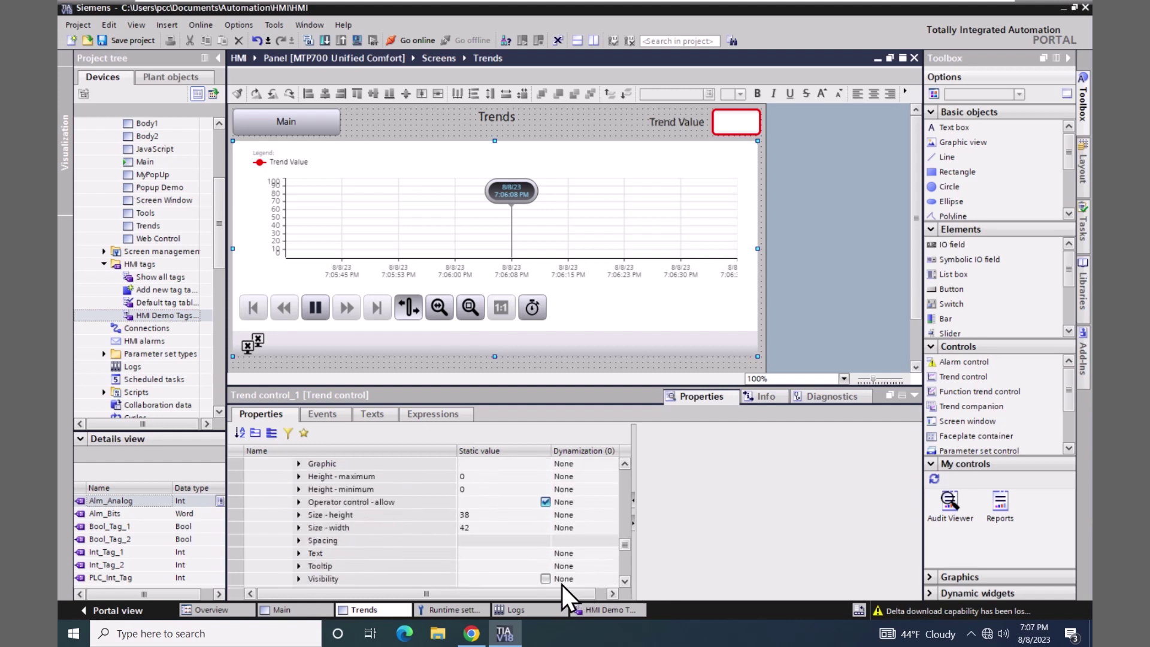
click(546, 580)
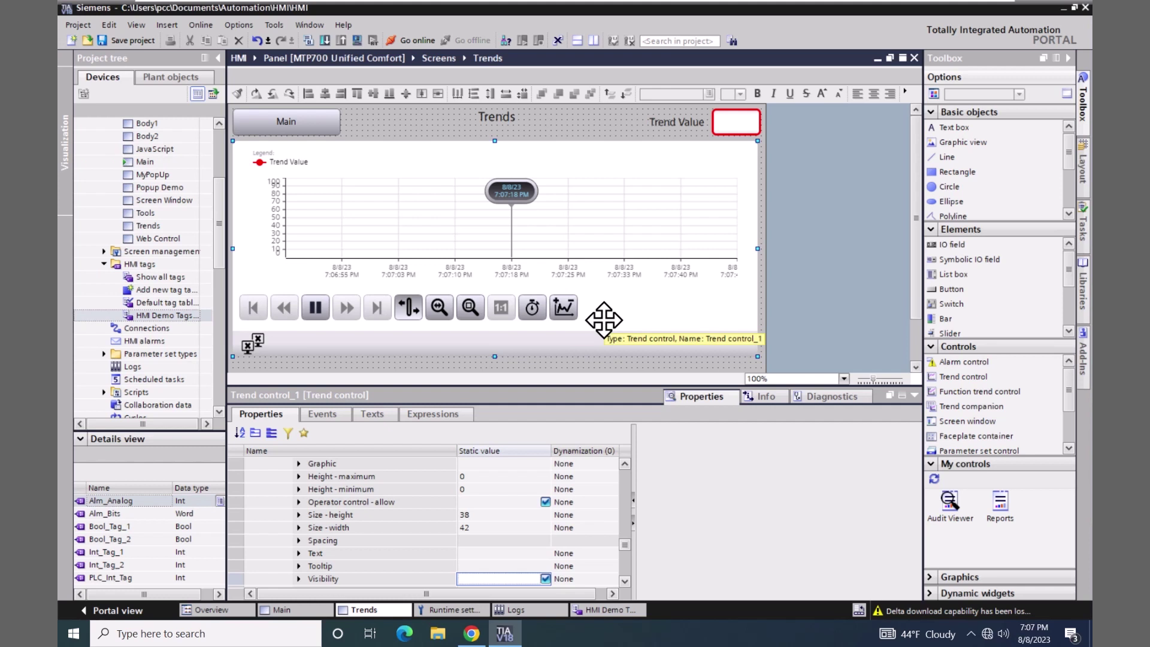
- Save the project and download it to the HMI Panel, finishing with 0 errors
click(131, 38)
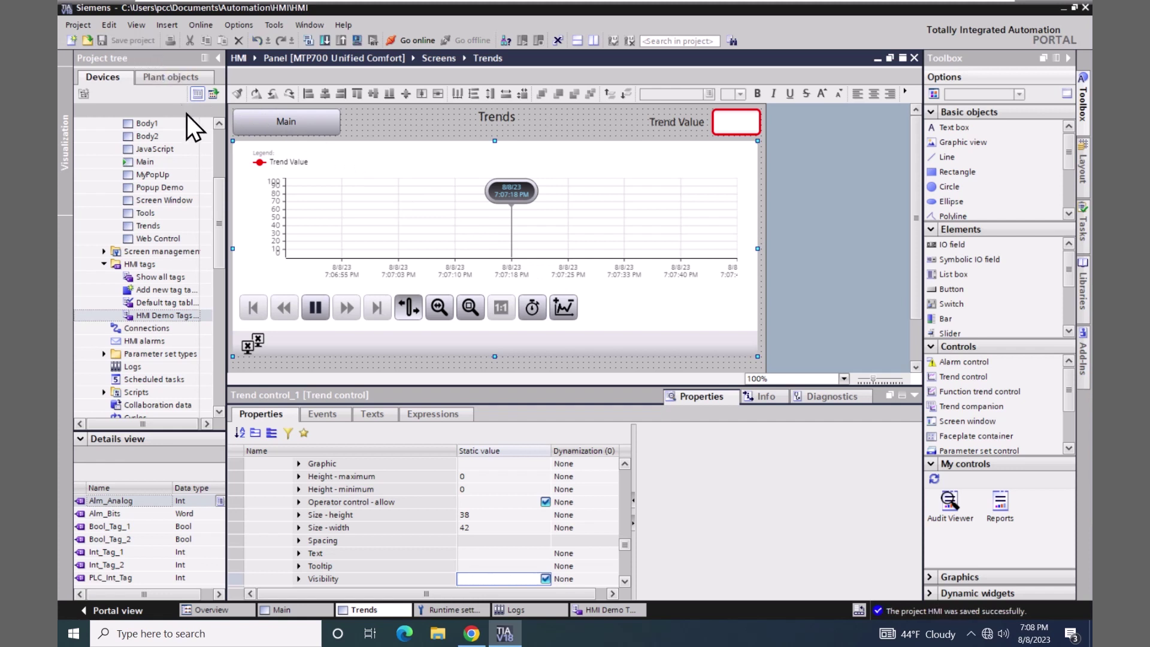
drag(221, 206, 221, 164)
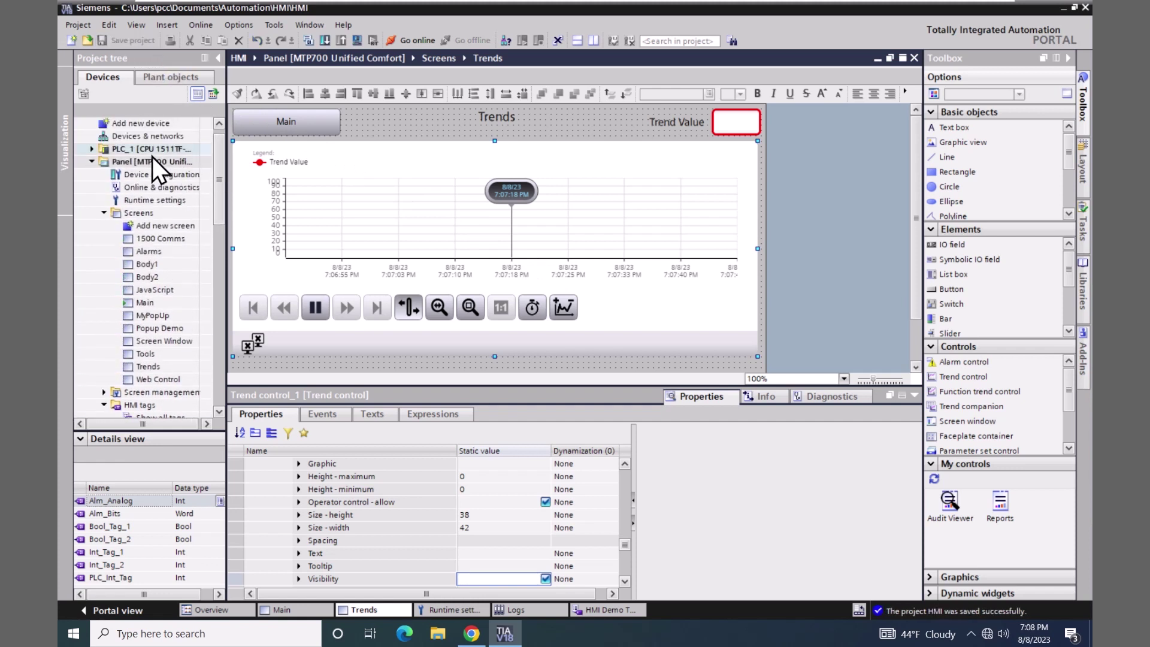
click(99, 163)
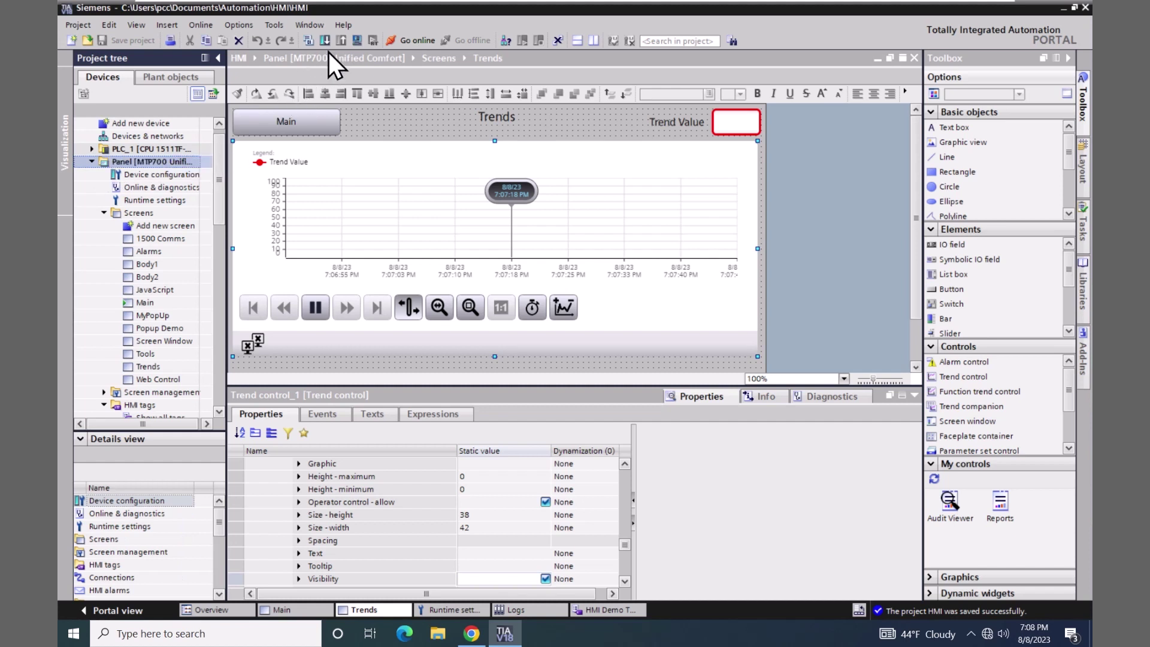
click(357, 40)
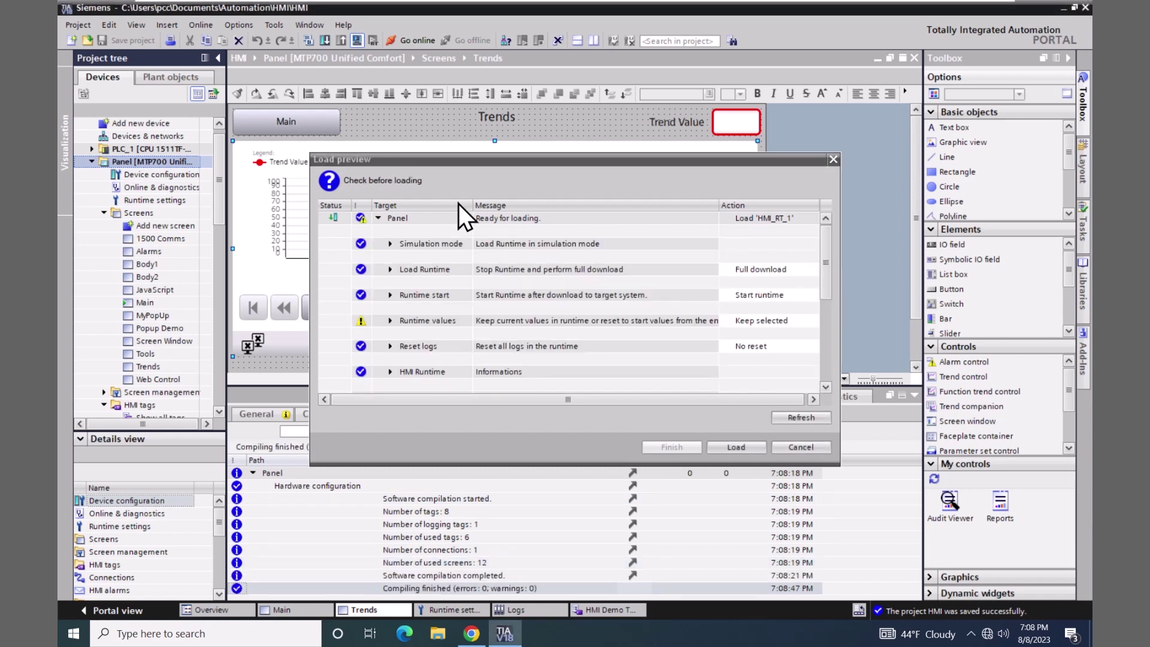
click(732, 448)
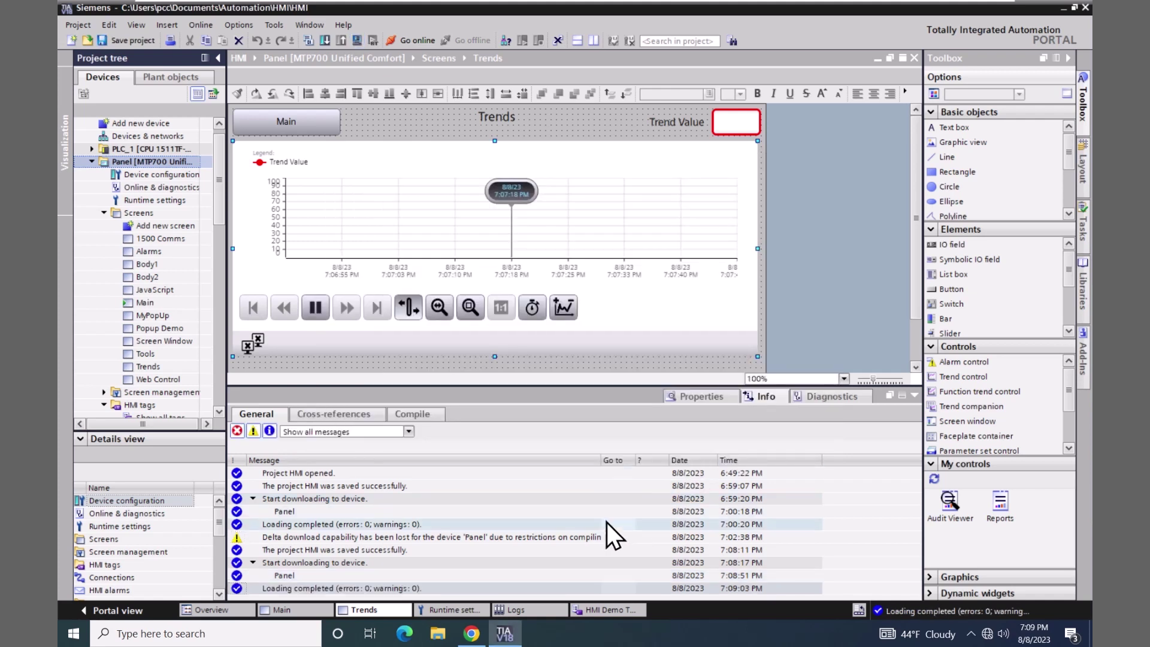
- Sign in to WinCC Unified RT in Chrome with the user name and account password
click(466, 637)
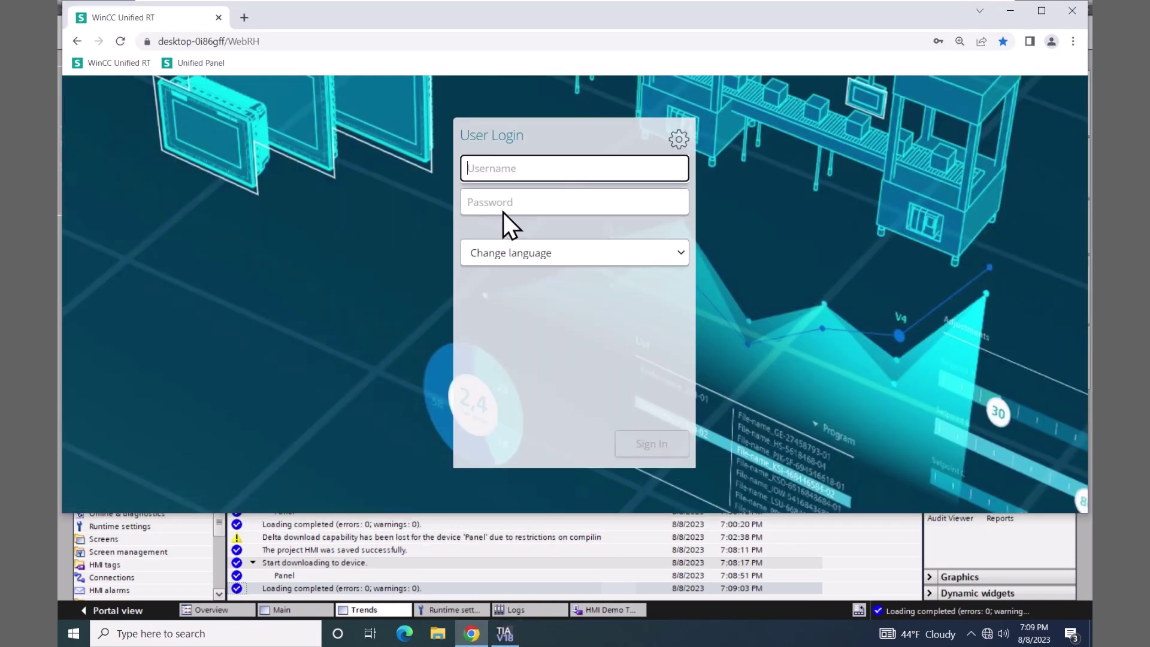
click(482, 168)
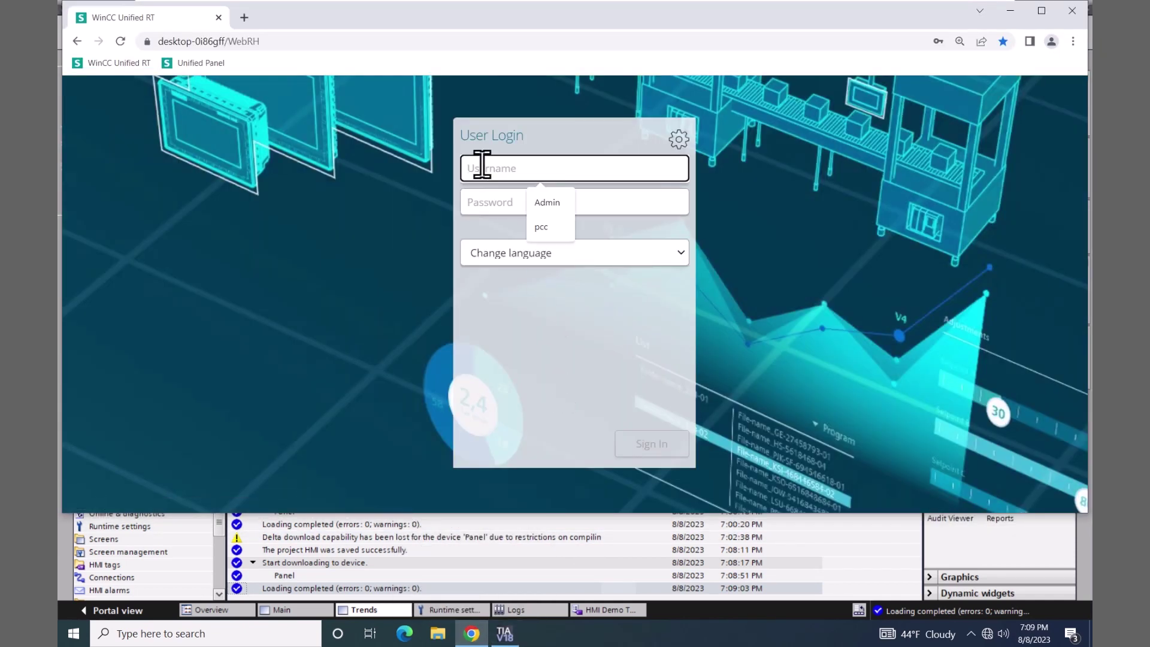
click(522, 201)
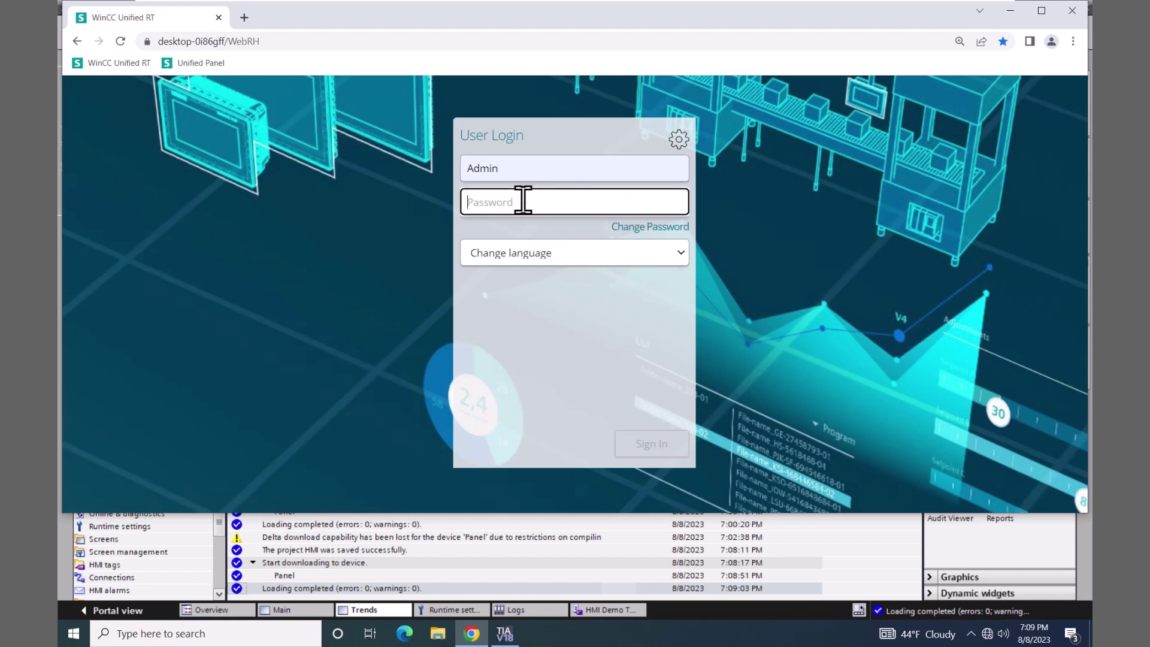
text(Hmi)
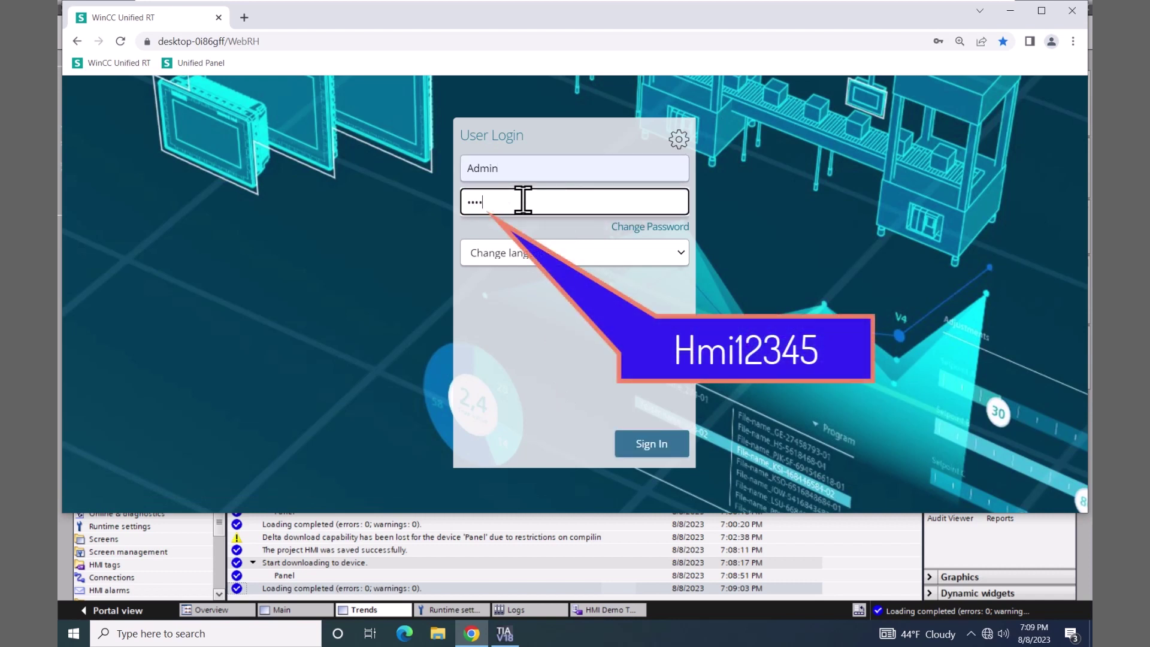
text(12345)
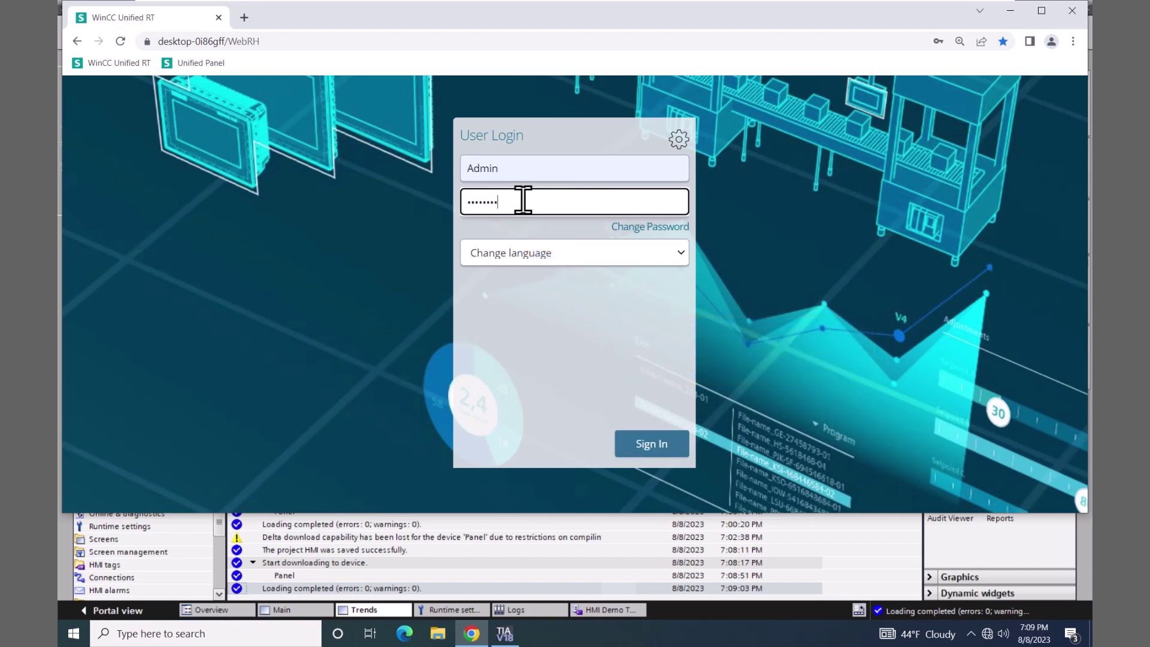
click(637, 443)
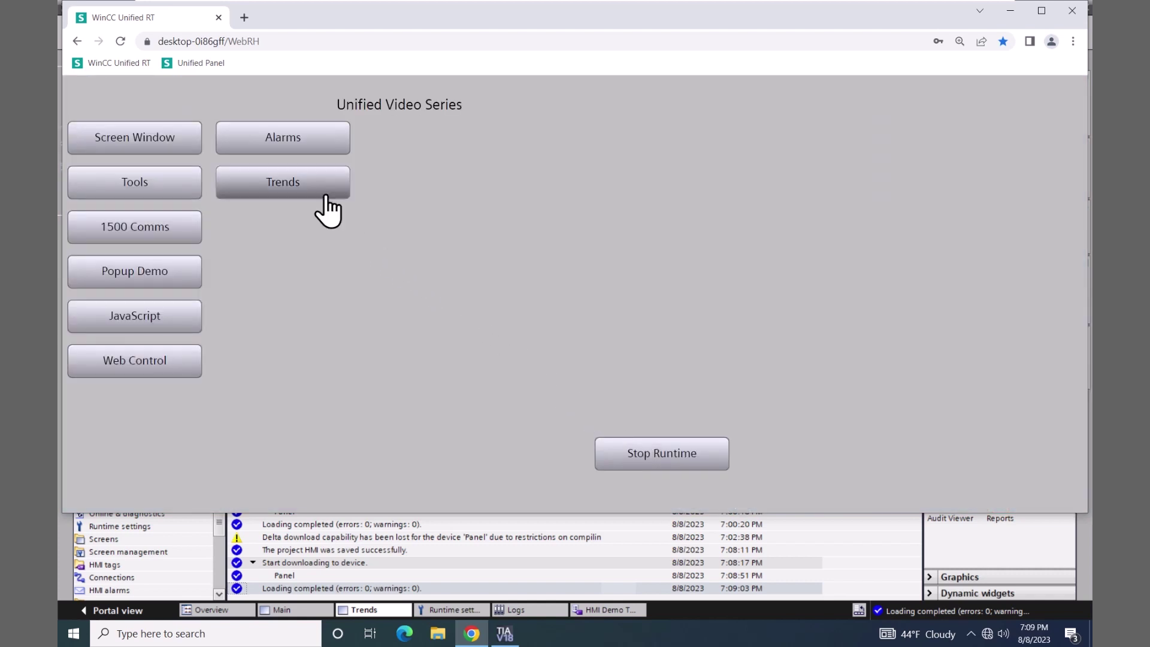
- On the Trends screen, set Trend Value to 34, 66, then 99, and pause and resume the trend
click(315, 182)
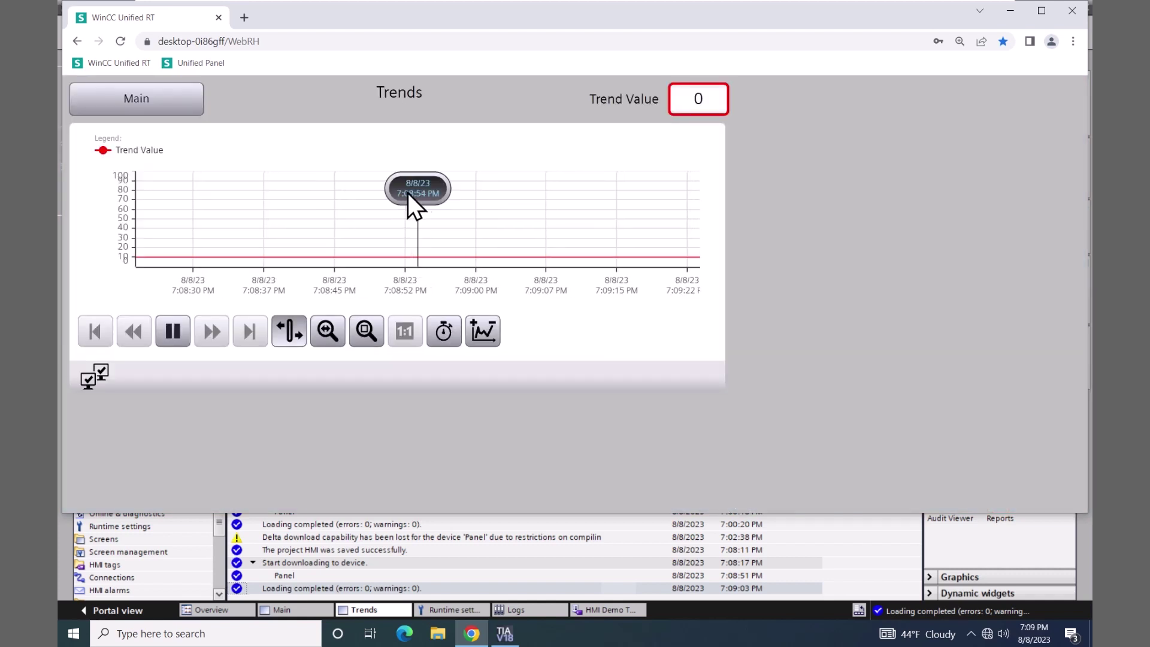
click(708, 100)
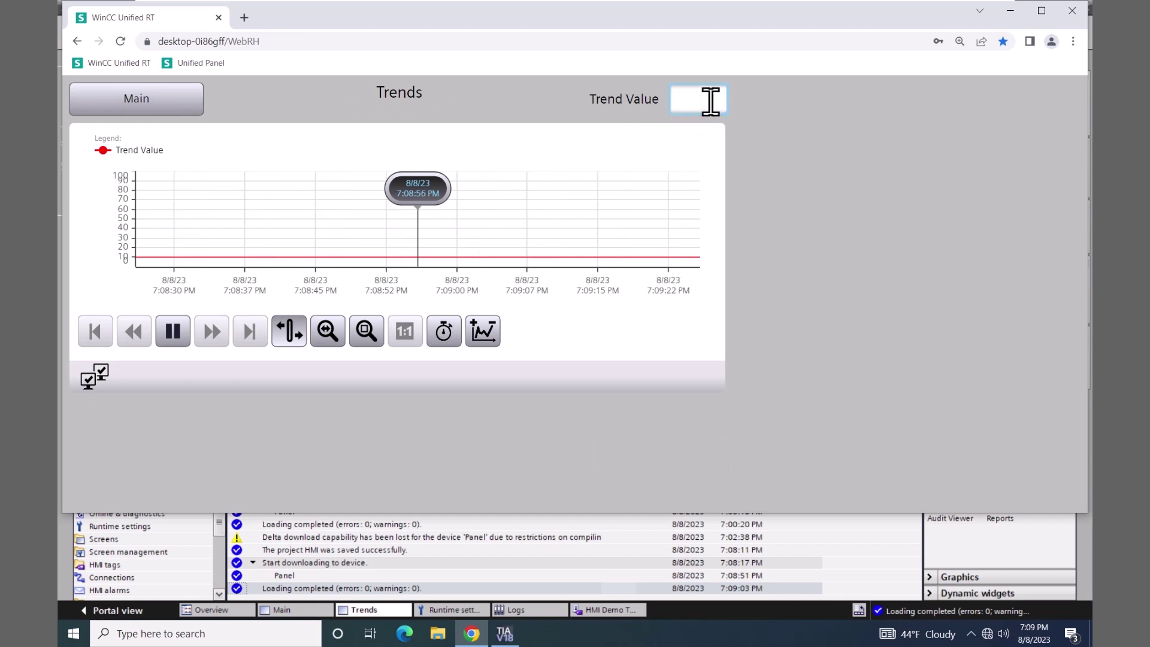
text(34)
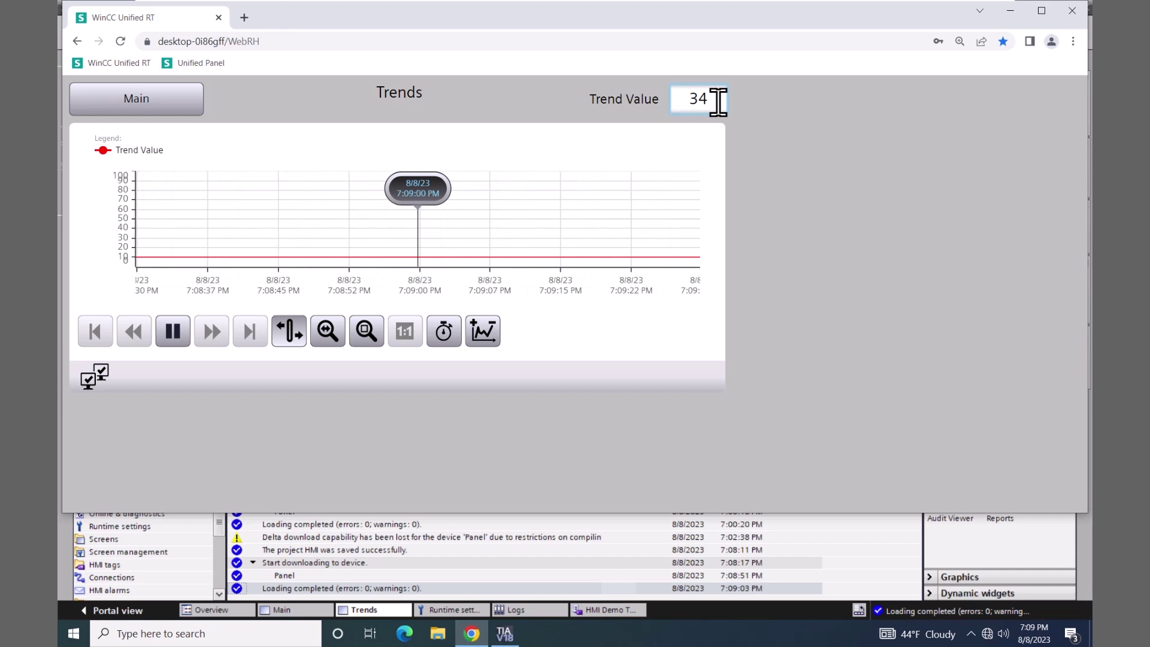
key(BackSpace)
key(BackSpace)
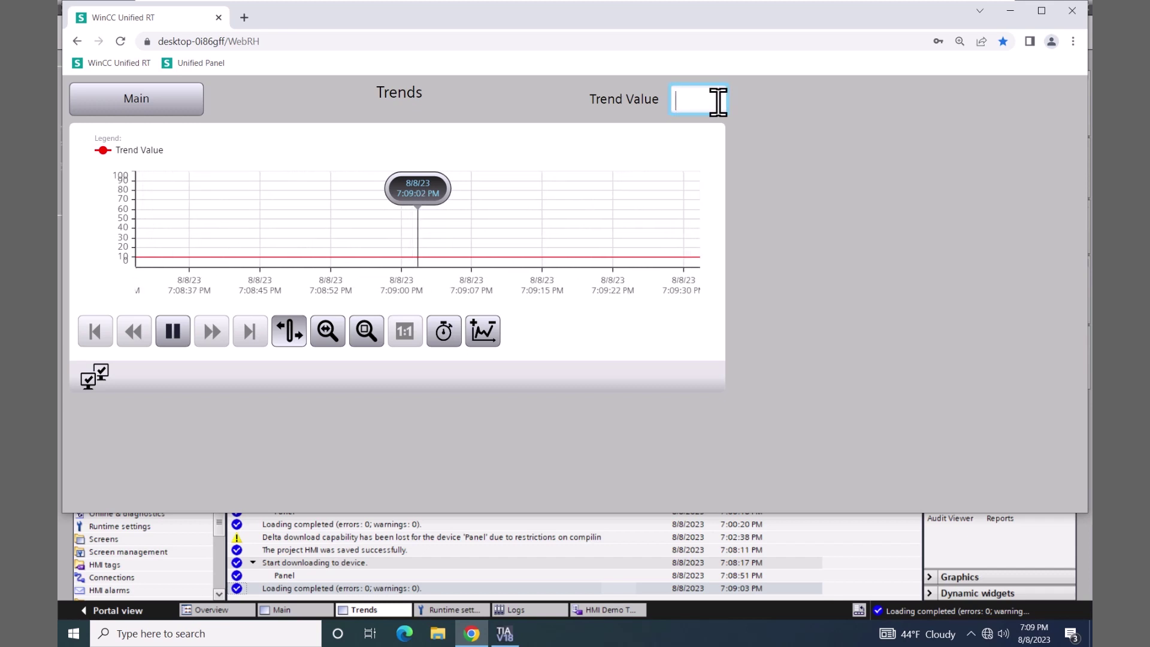
text(66)
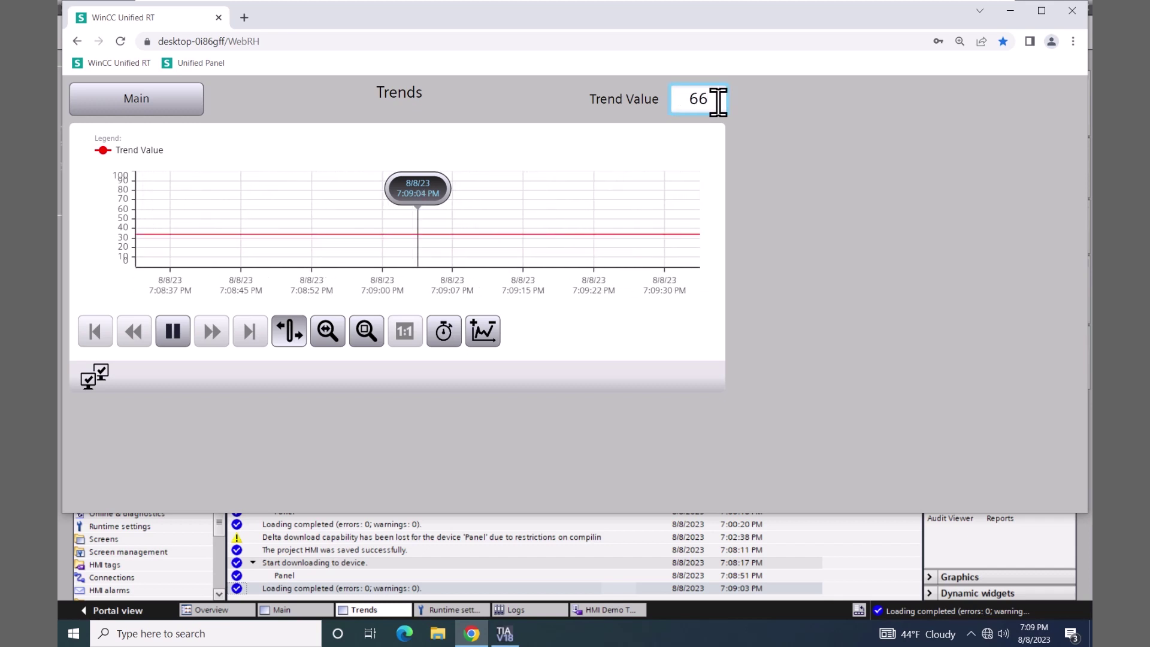
key(Return)
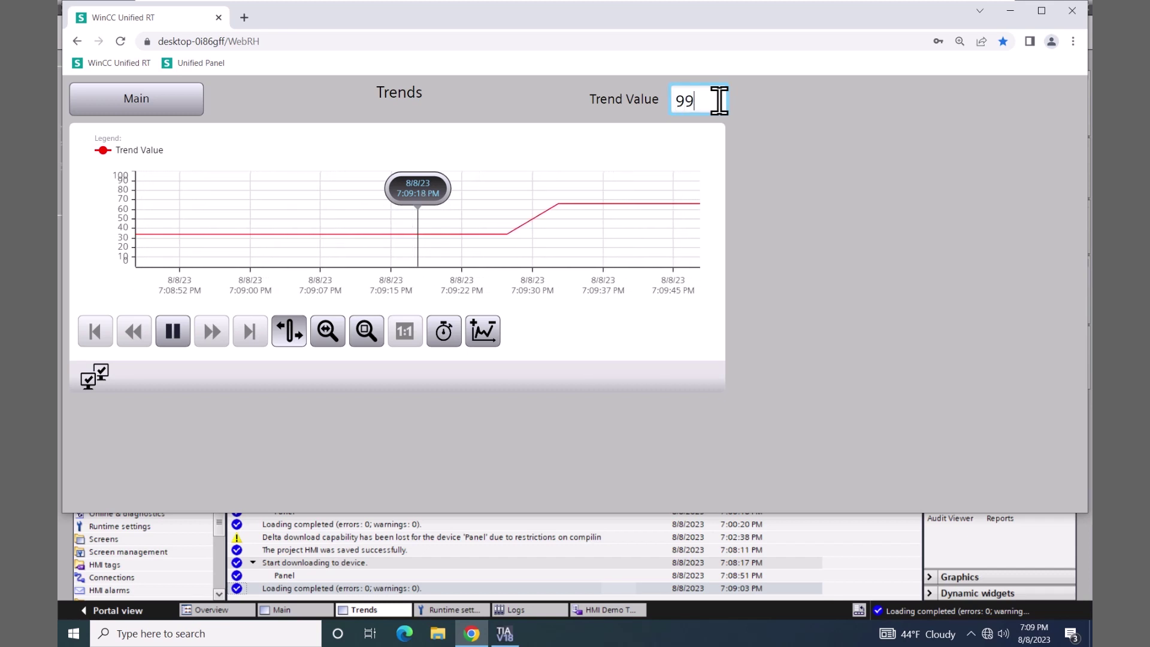
key(Return)
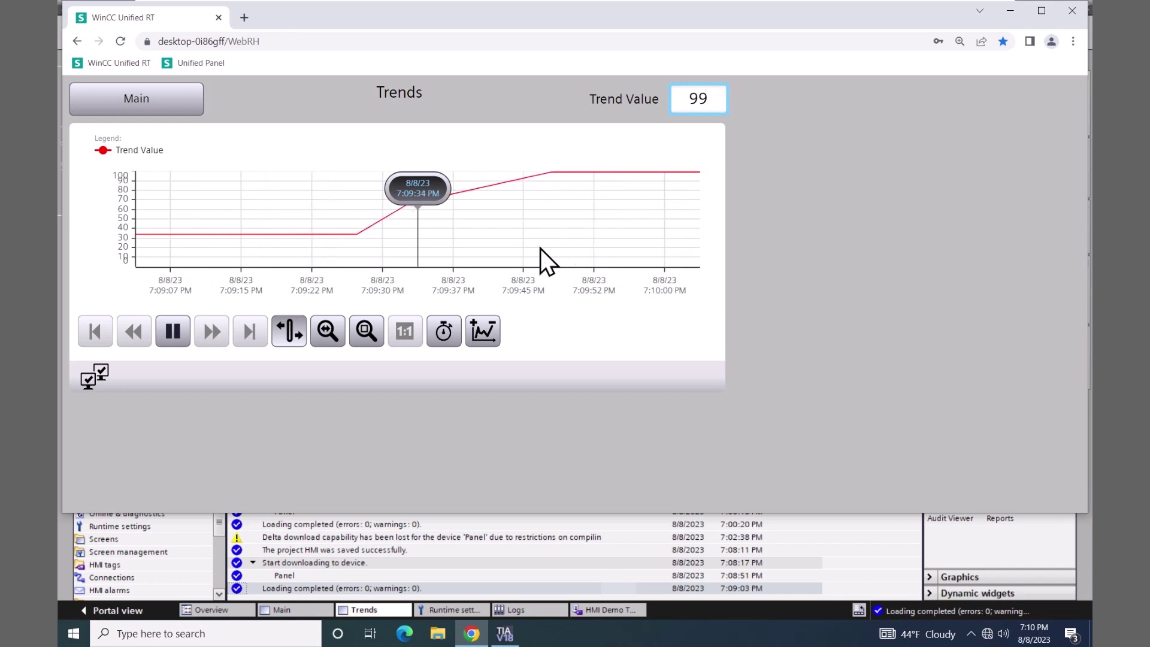
click(168, 336)
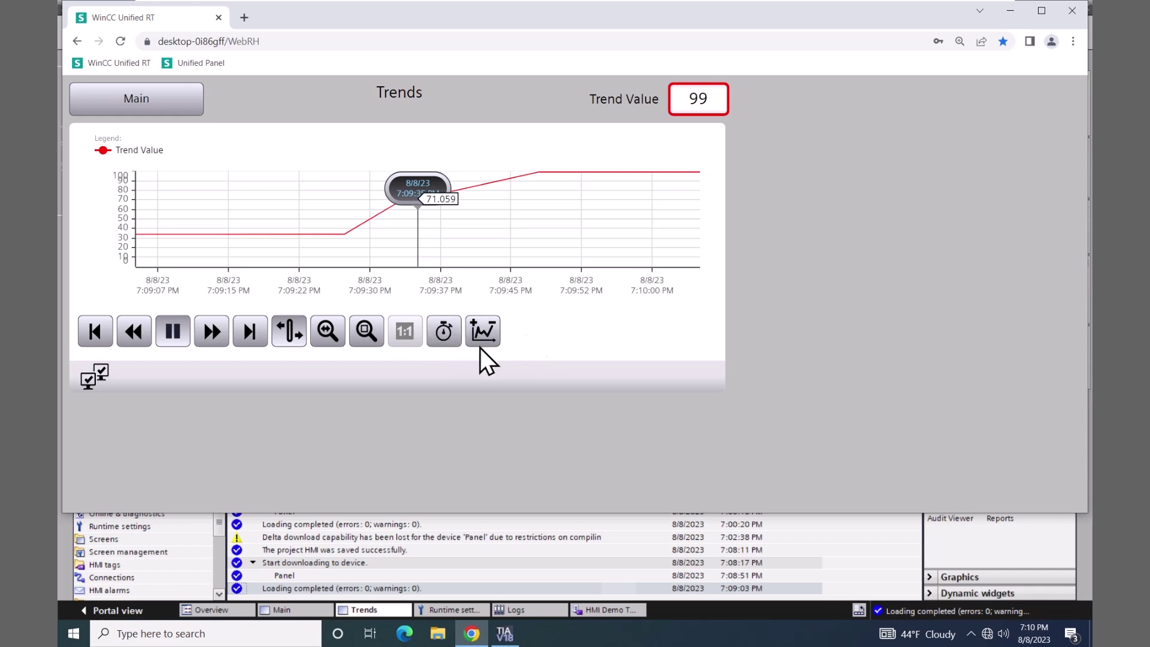
click(169, 331)
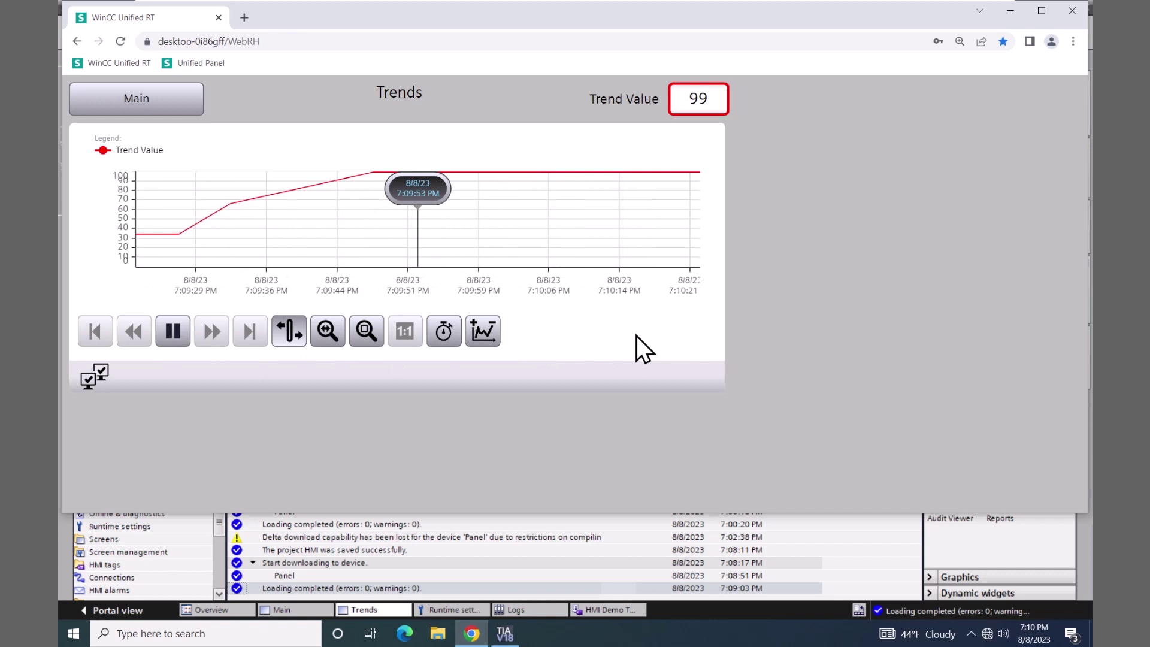